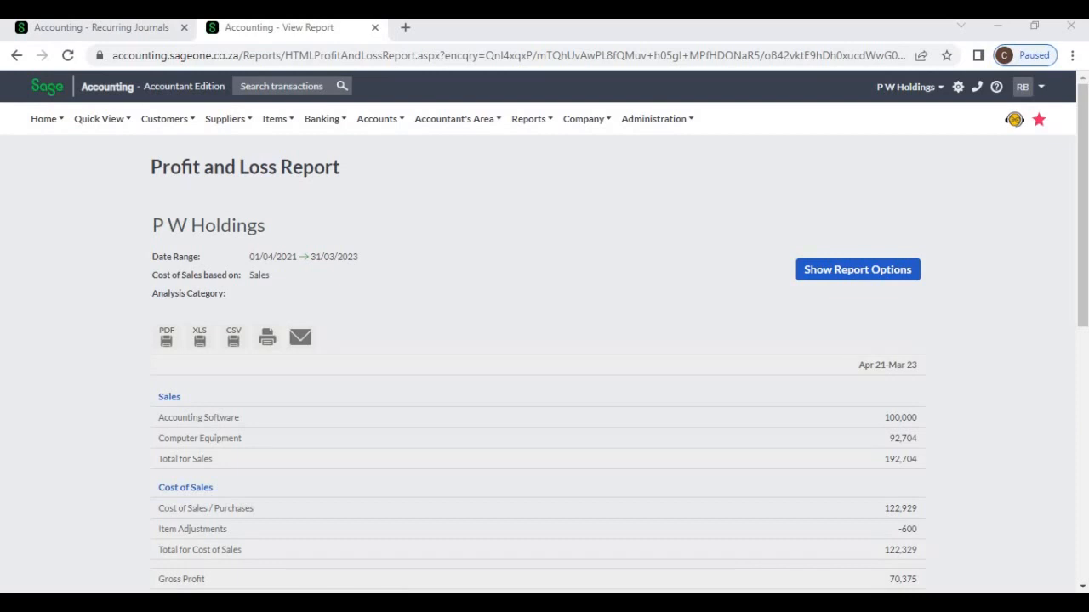
- Examine the company's Profit and Loss Report from the Sales section down to Net Profit Or Loss After Tax
scroll(545, 438, down, 1)
scroll(545, 468, down, 3)
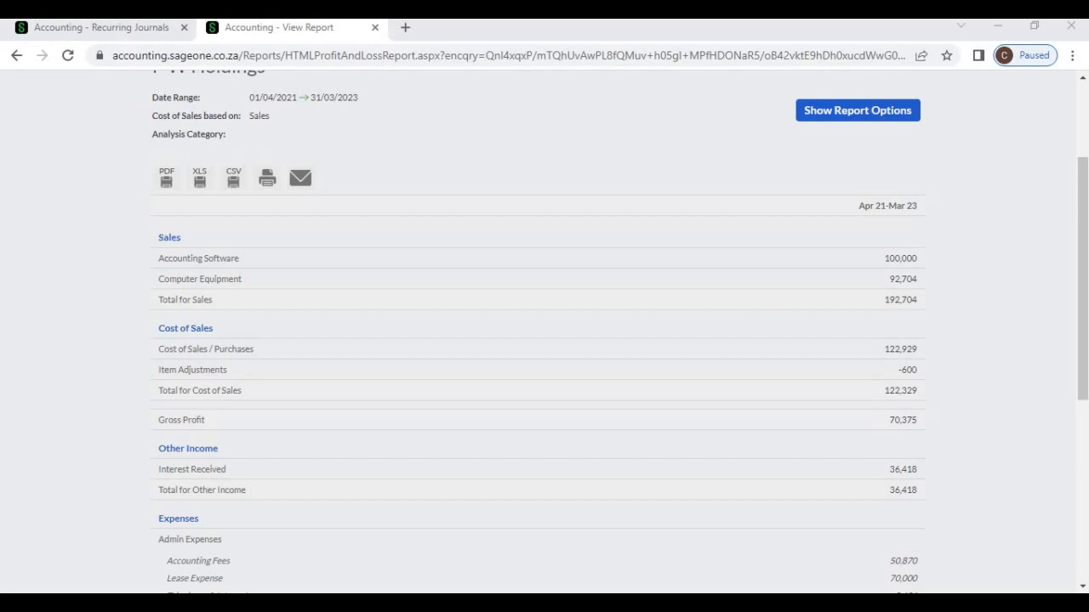
scroll(544, 460, down, 2)
scroll(544, 332, down, 5)
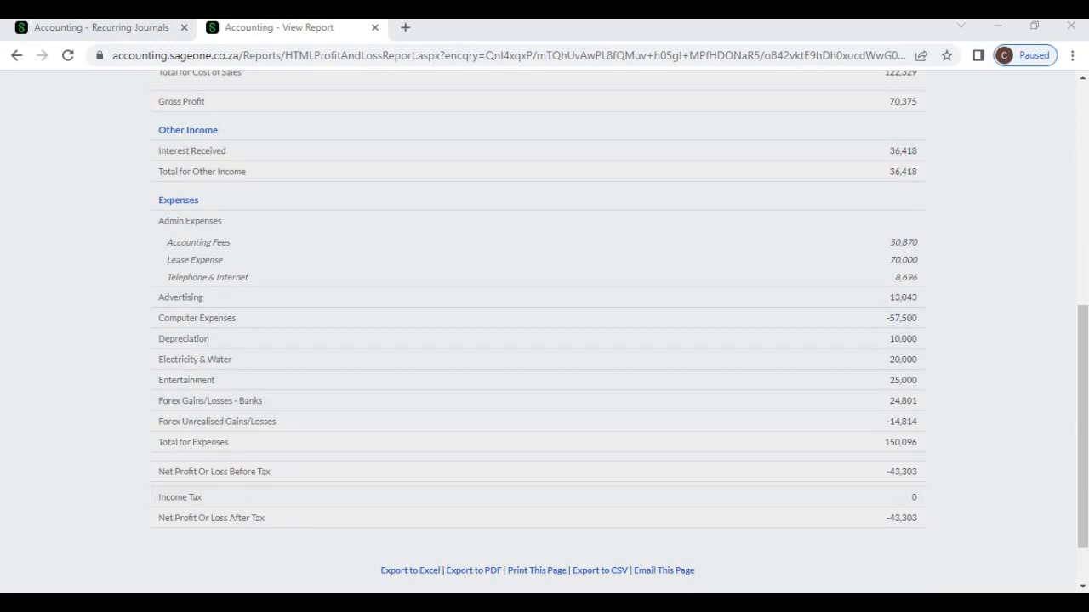
scroll(544, 332, down, 2)
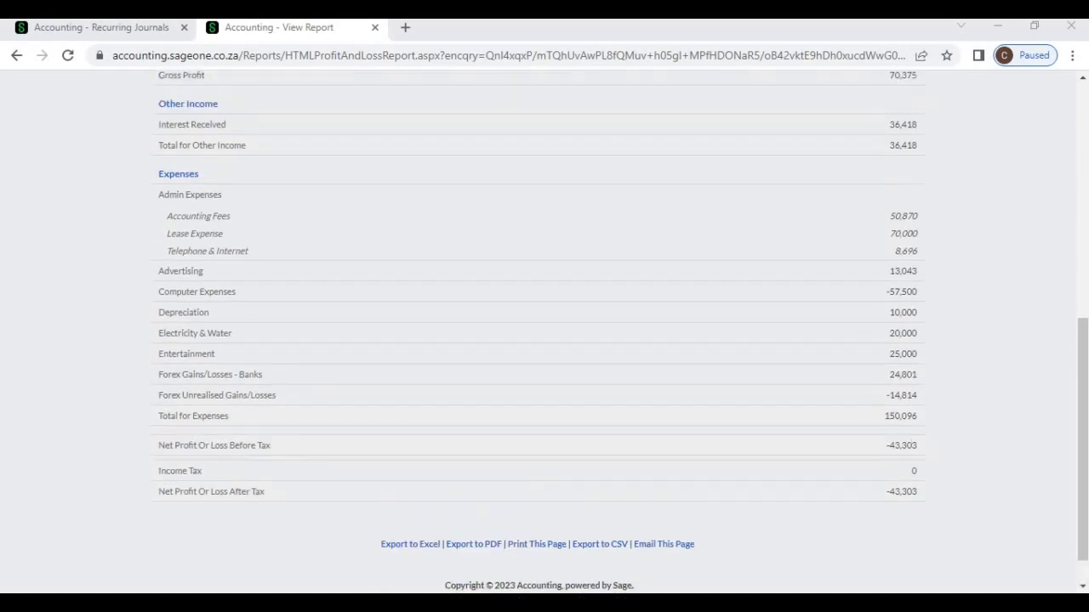
scroll(544, 332, up, 6)
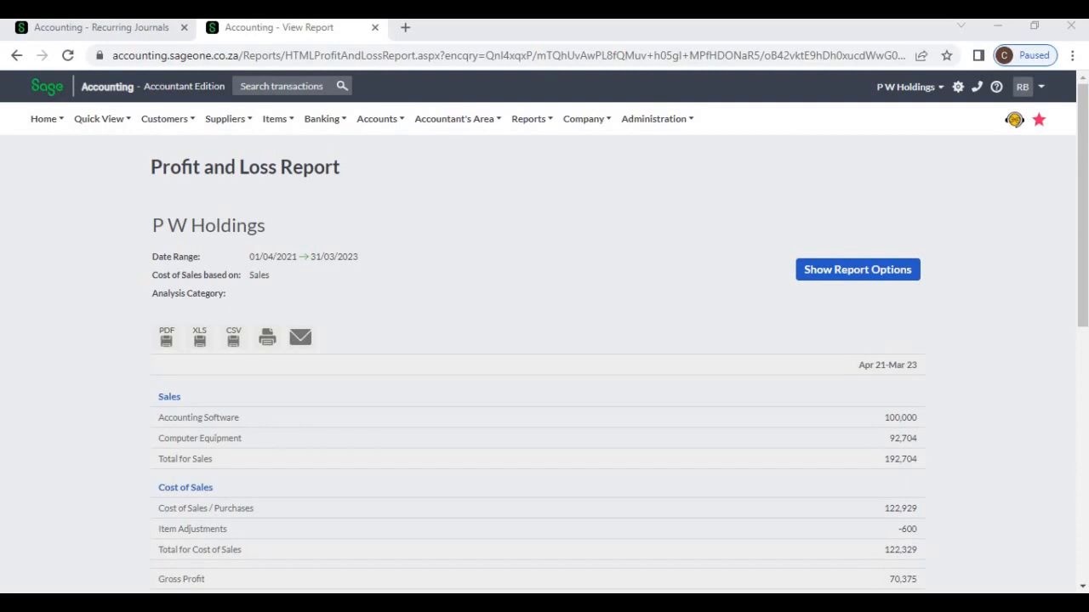
- Open the settings for a new Profit and Loss management report and review the available date range options
mouse_move(457, 119)
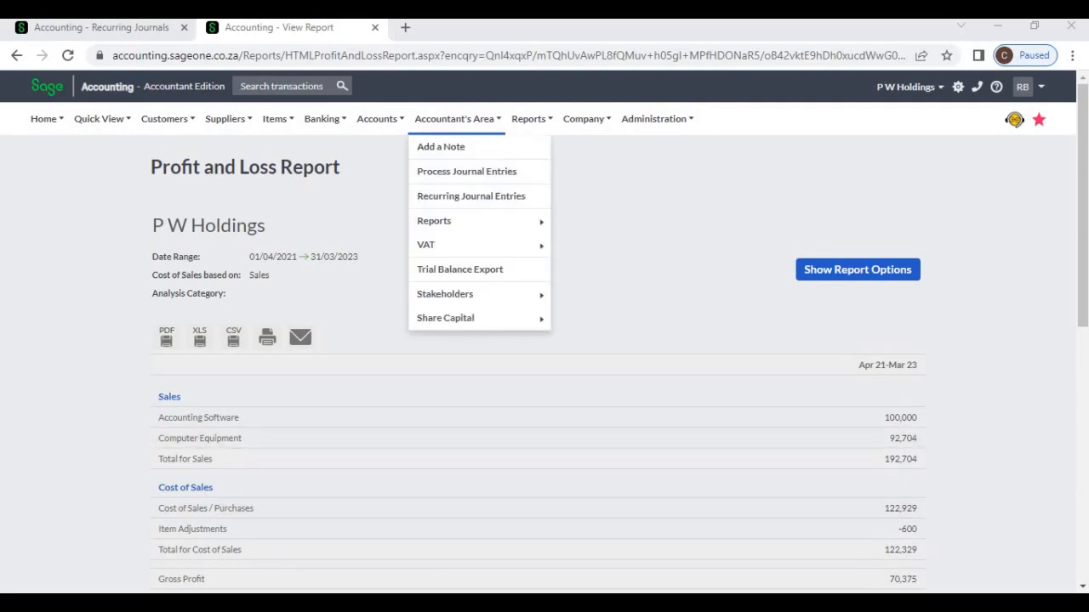
mouse_move(434, 222)
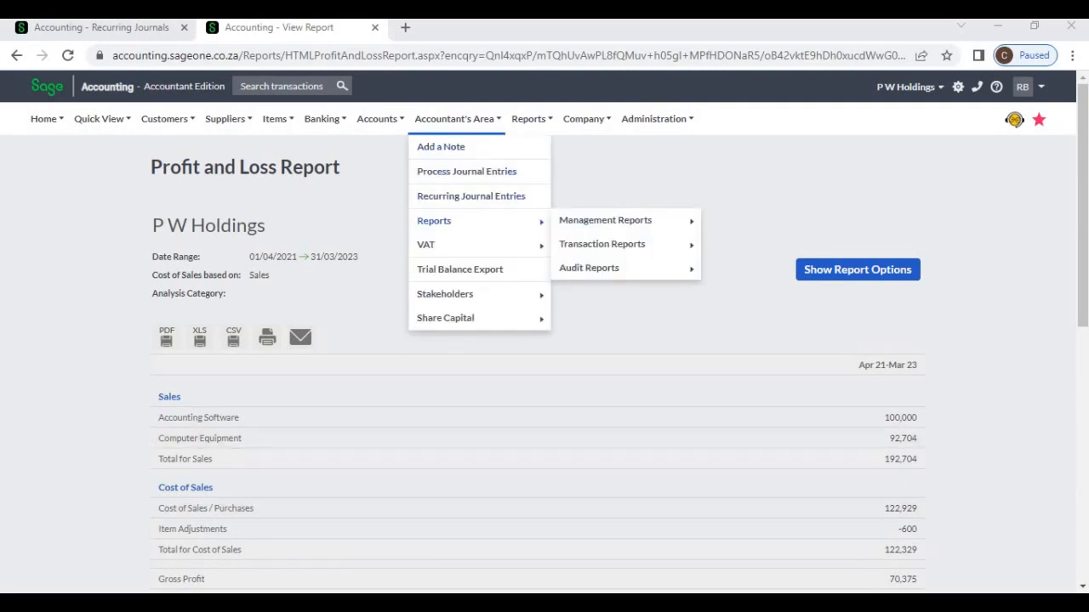
mouse_move(604, 220)
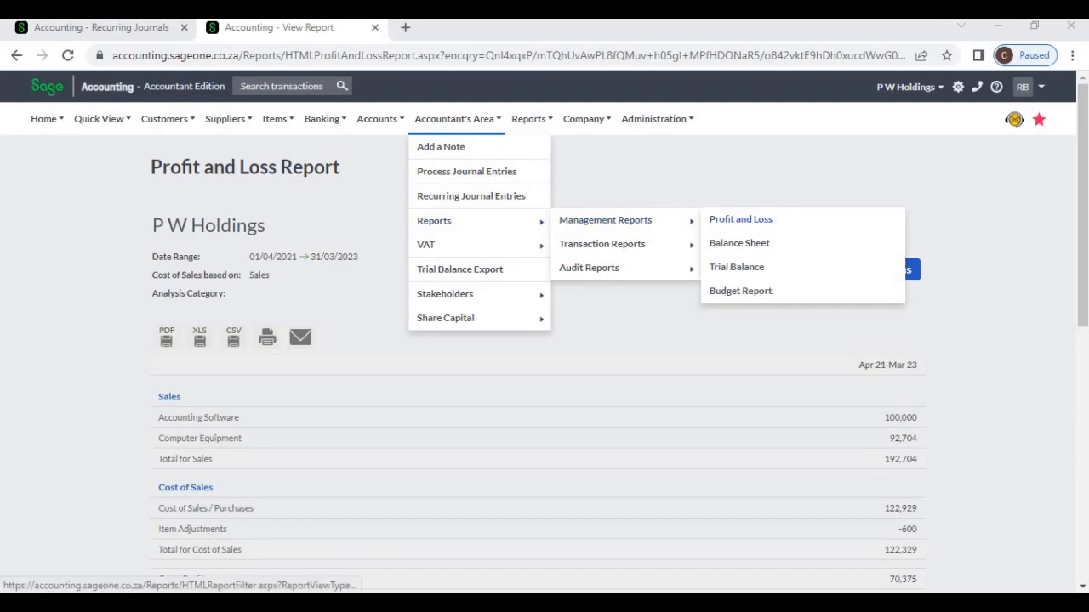
click(740, 219)
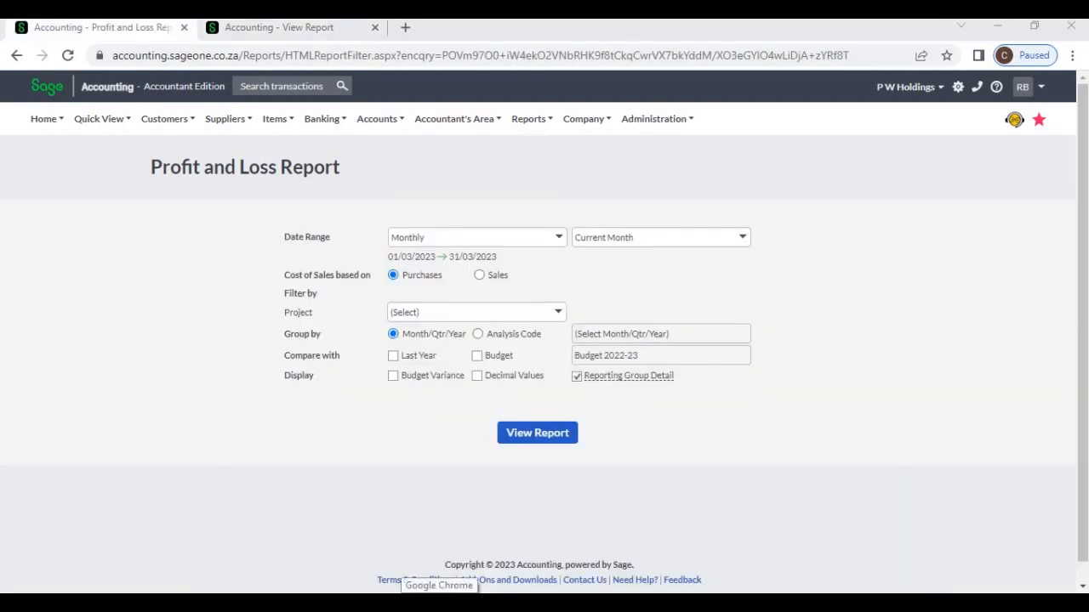
click(557, 245)
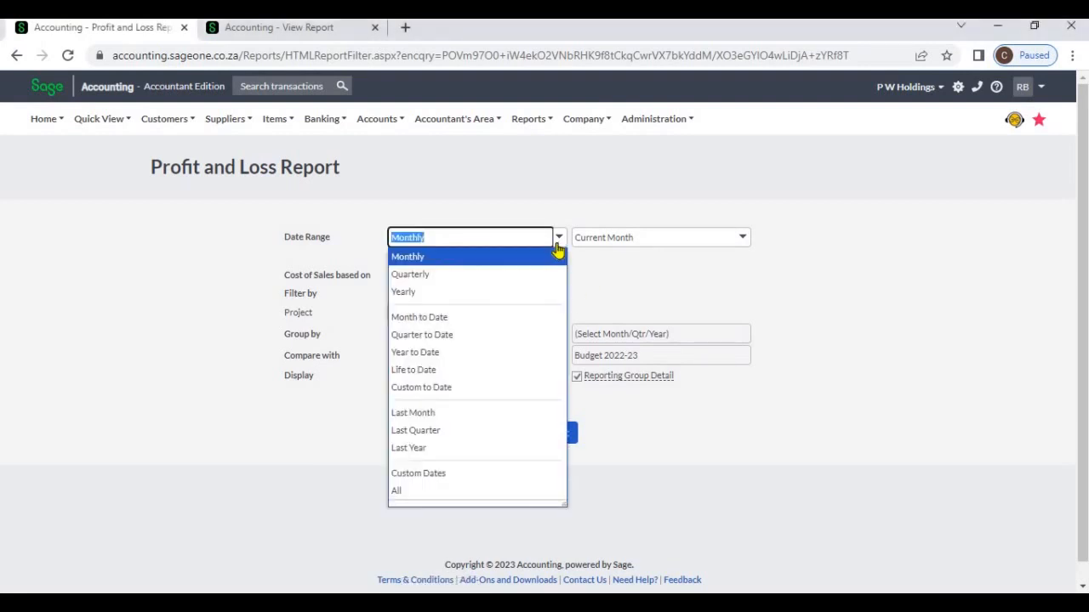
click(609, 286)
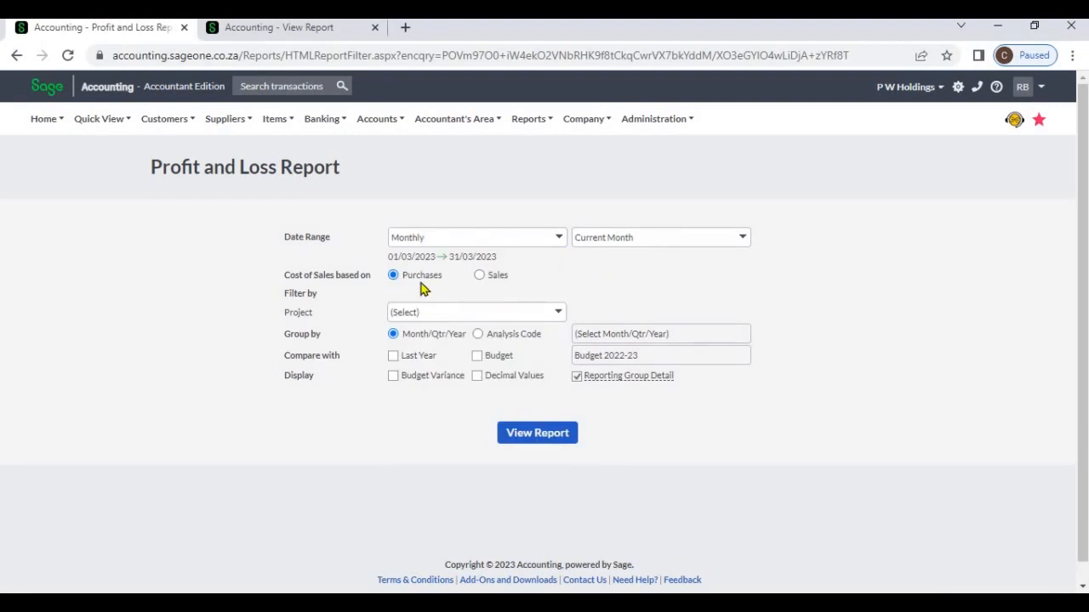
- Check the Cost of Sales section in the already generated report and base the new report's cost of sales on Sales
click(478, 277)
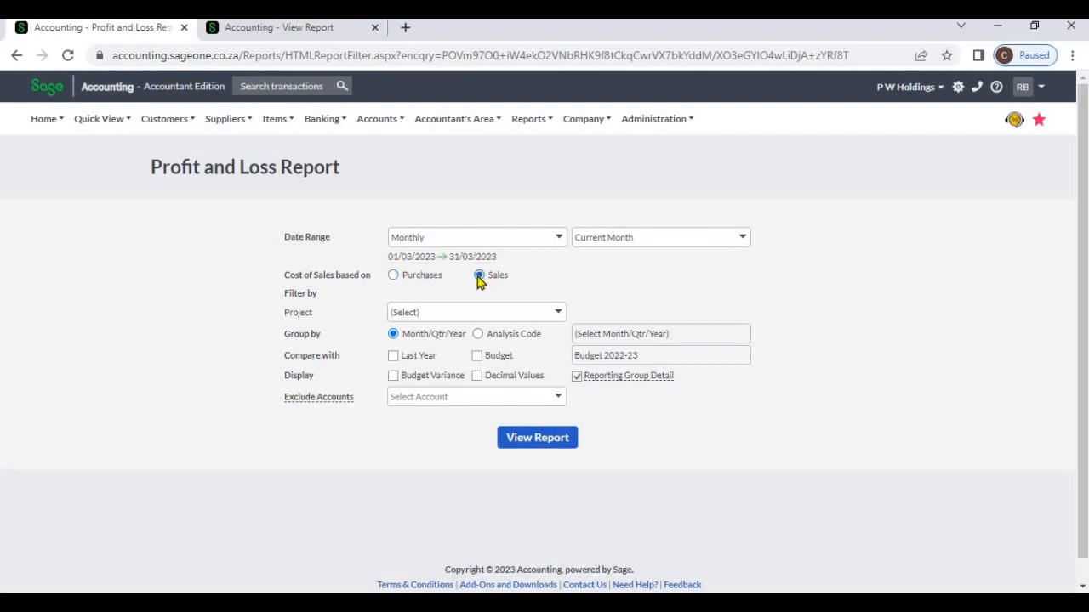
click(436, 280)
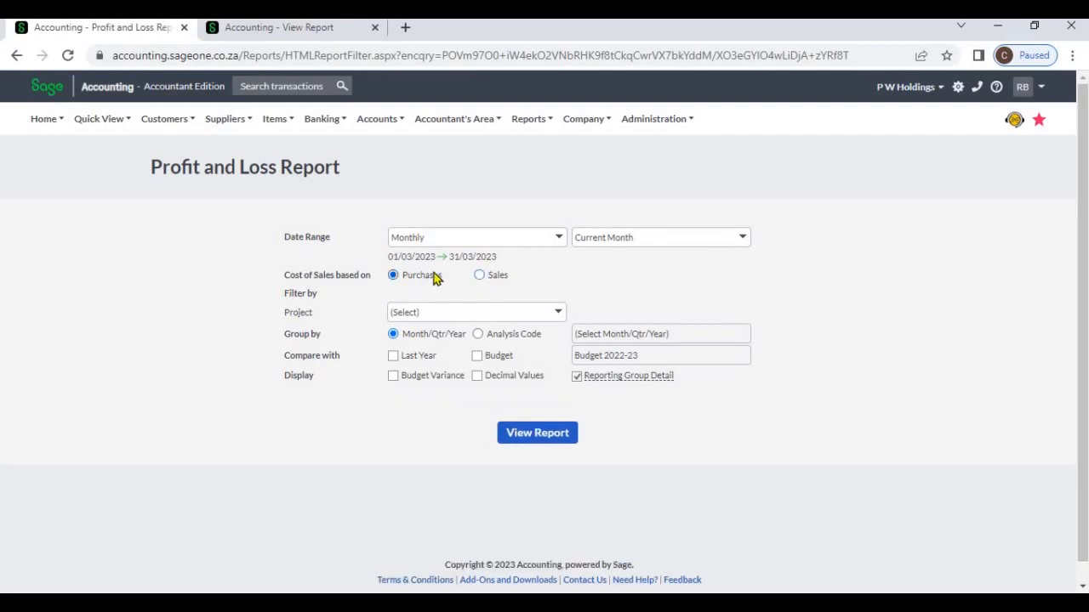
click(309, 25)
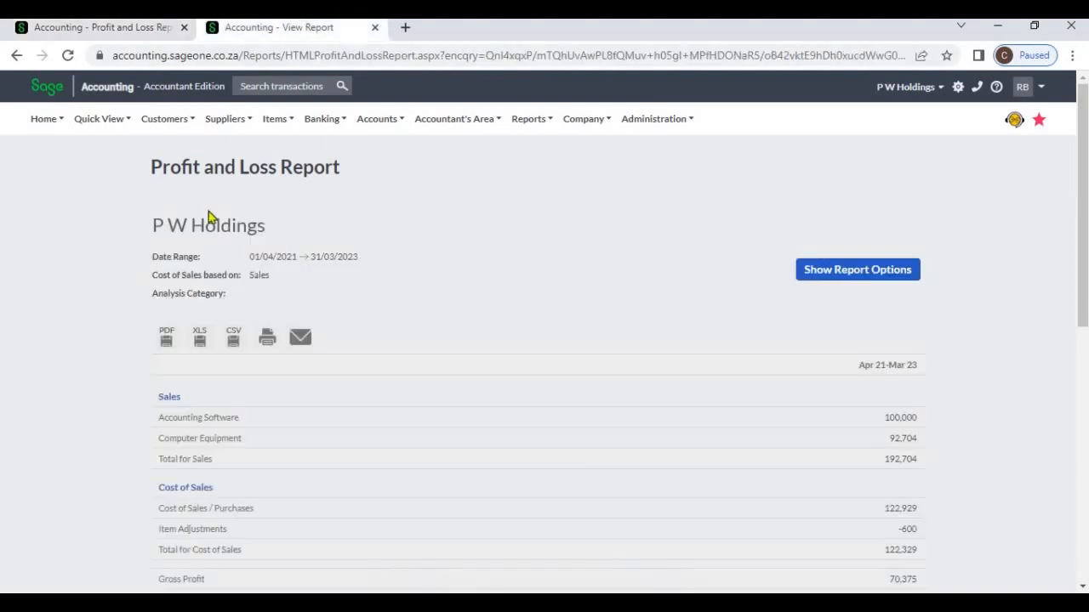
scroll(366, 440, down, 1)
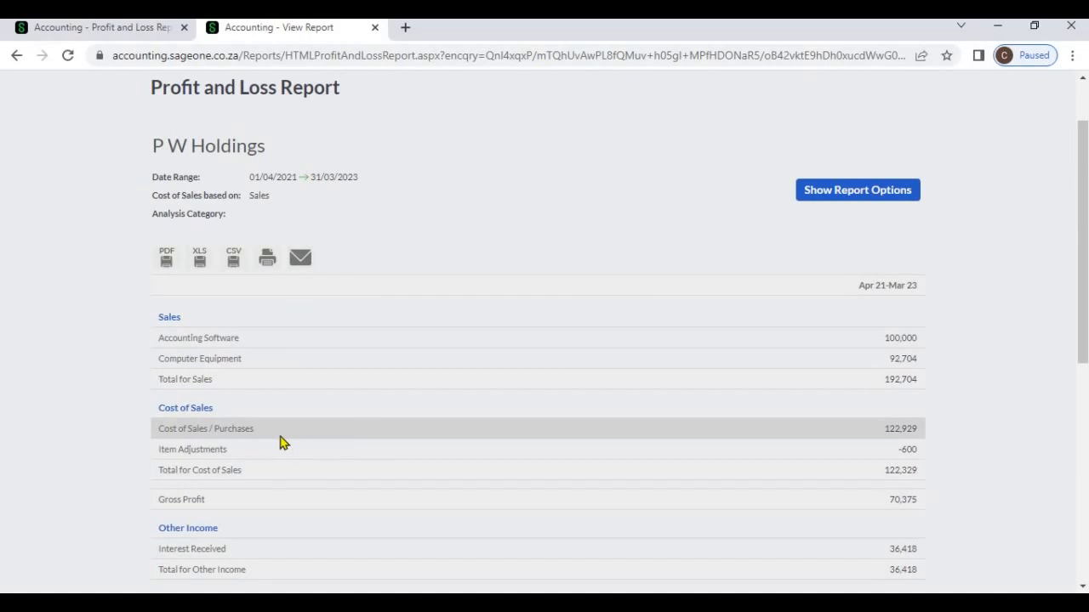
click(97, 28)
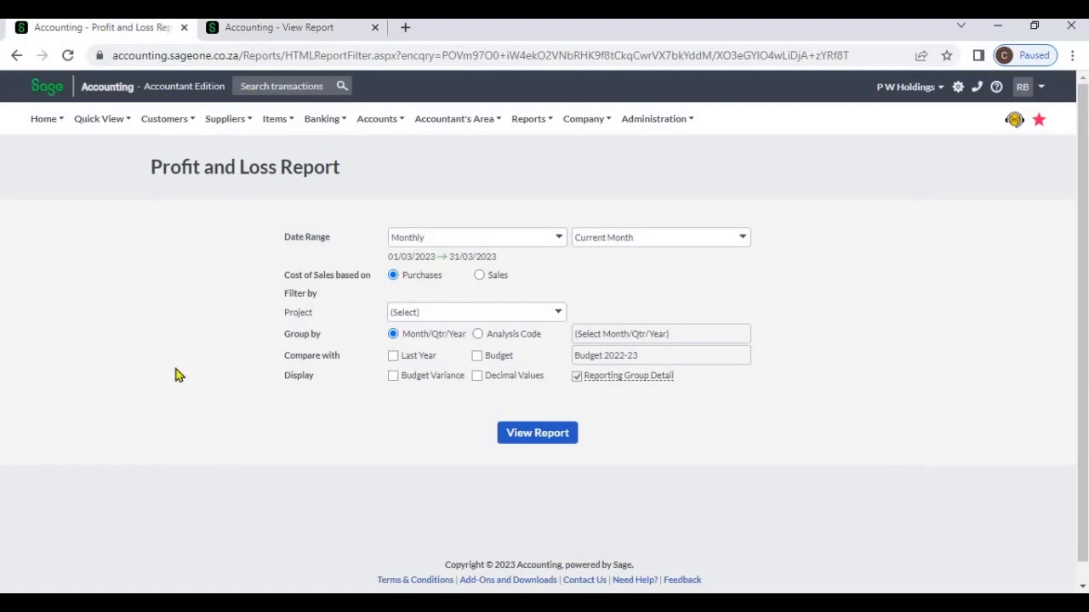
click(478, 276)
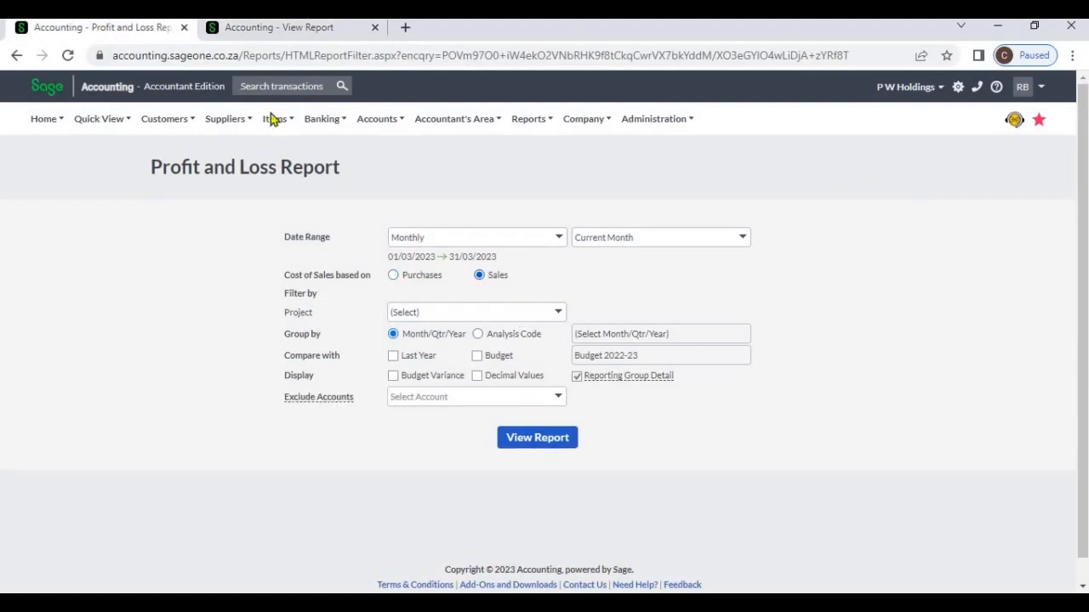
- Examine the Cost of Sales / Purchases line in the generated report and review the Project filter choices in the new report's settings
click(276, 32)
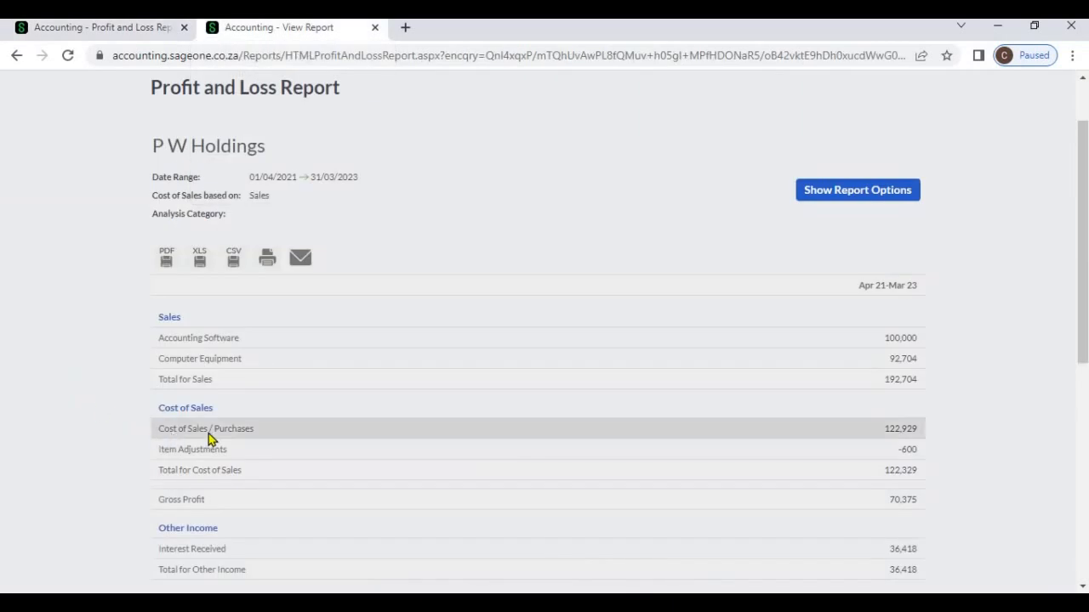
click(132, 28)
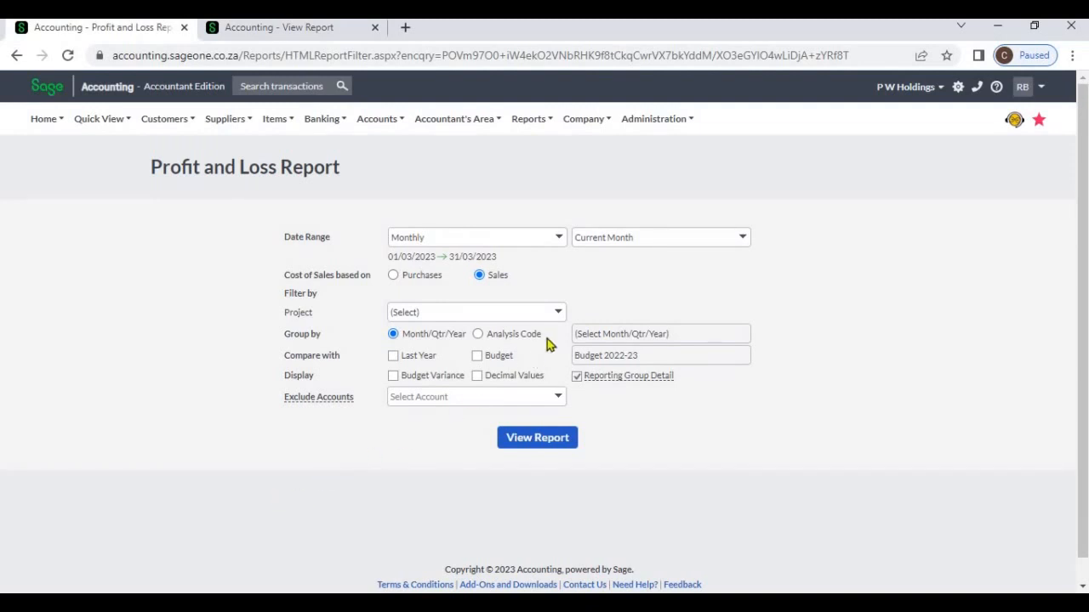
click(559, 313)
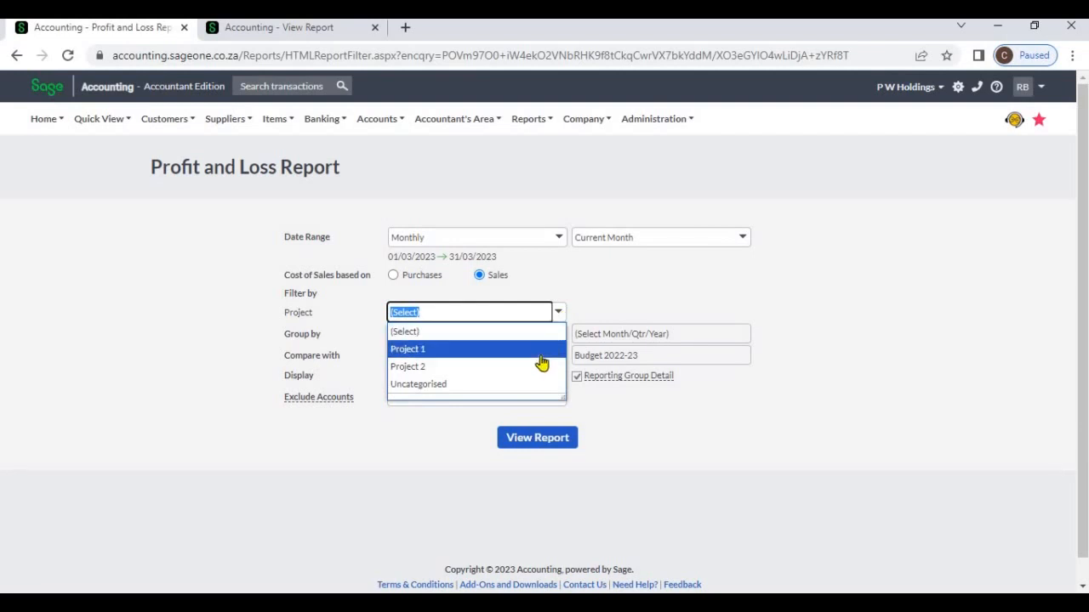
click(609, 295)
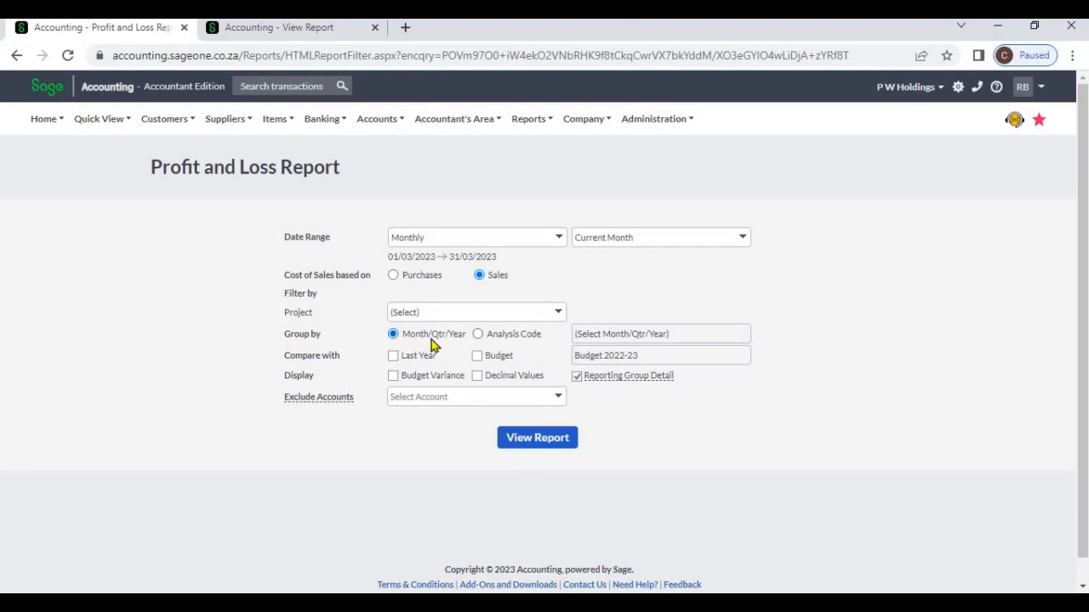
- Set the report's date range to Quarterly and group the results by Month
click(559, 239)
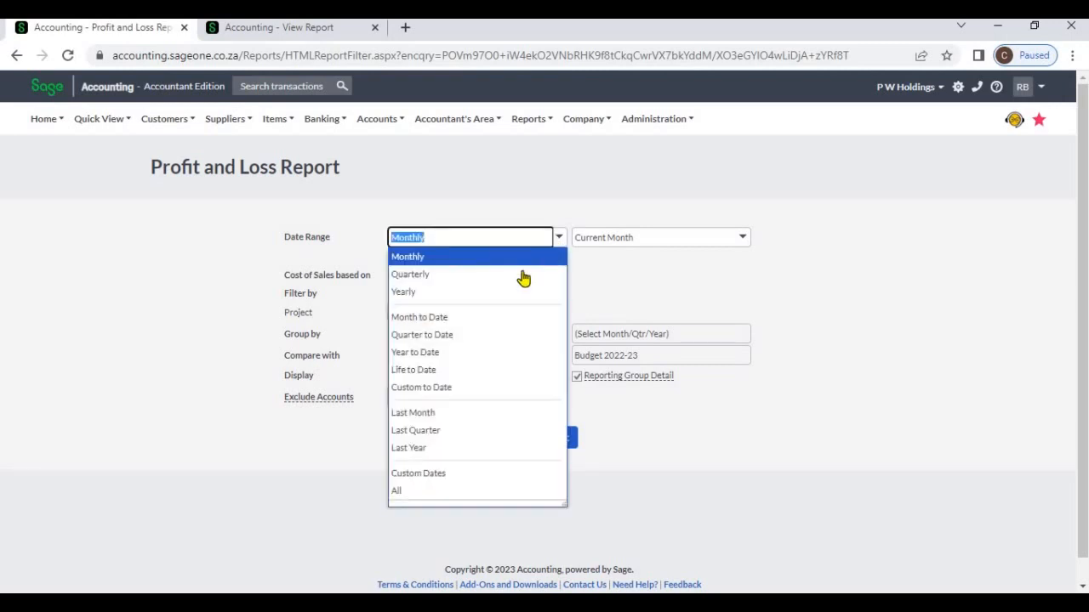
click(522, 277)
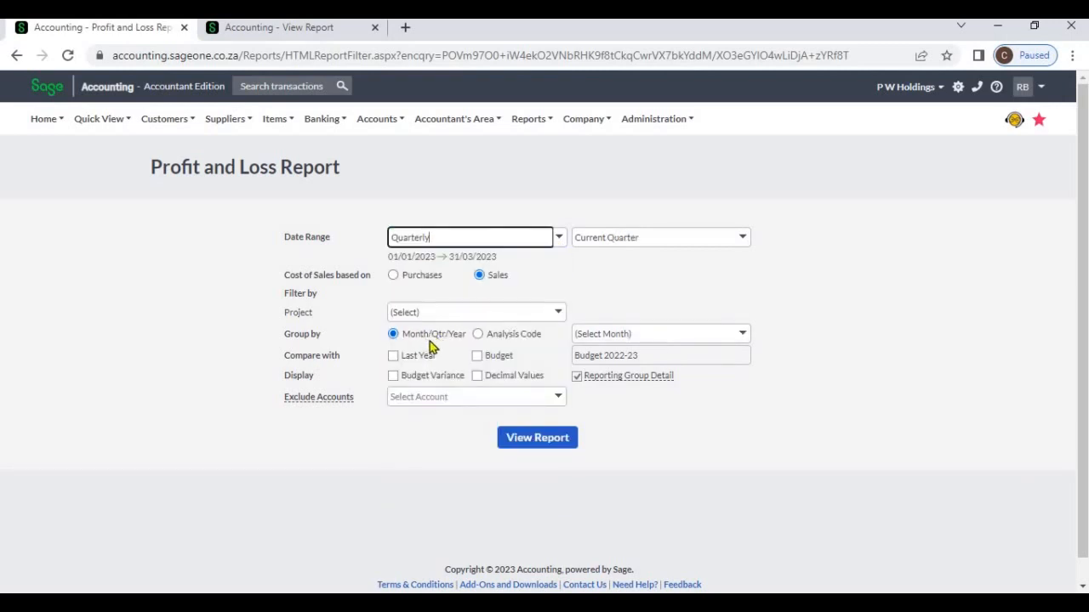
click(742, 334)
click(690, 372)
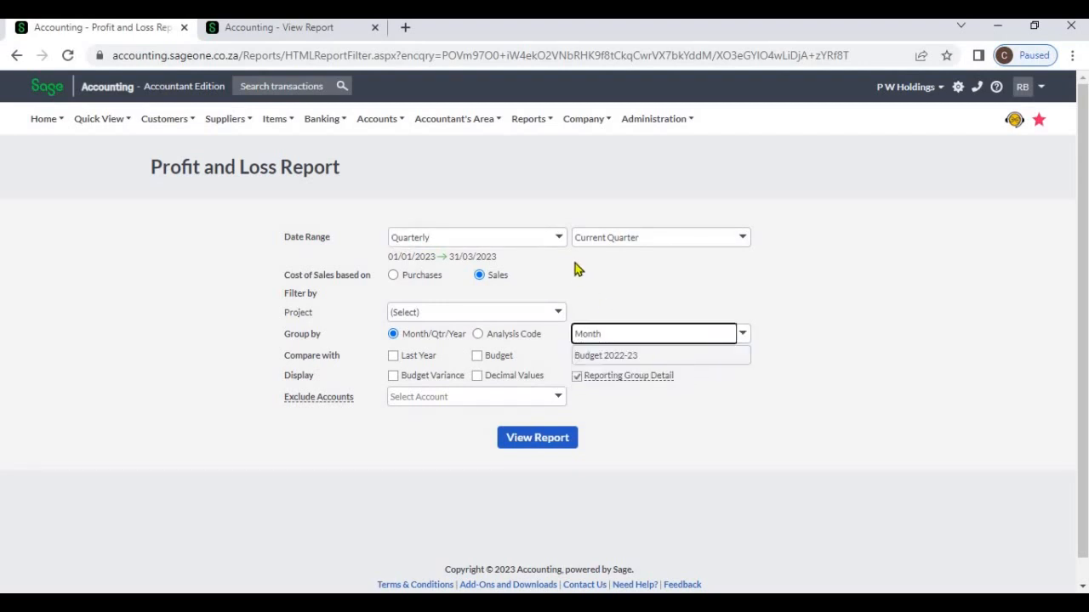
- Set the date range to Yearly and show the month and quarter grouping options
click(559, 238)
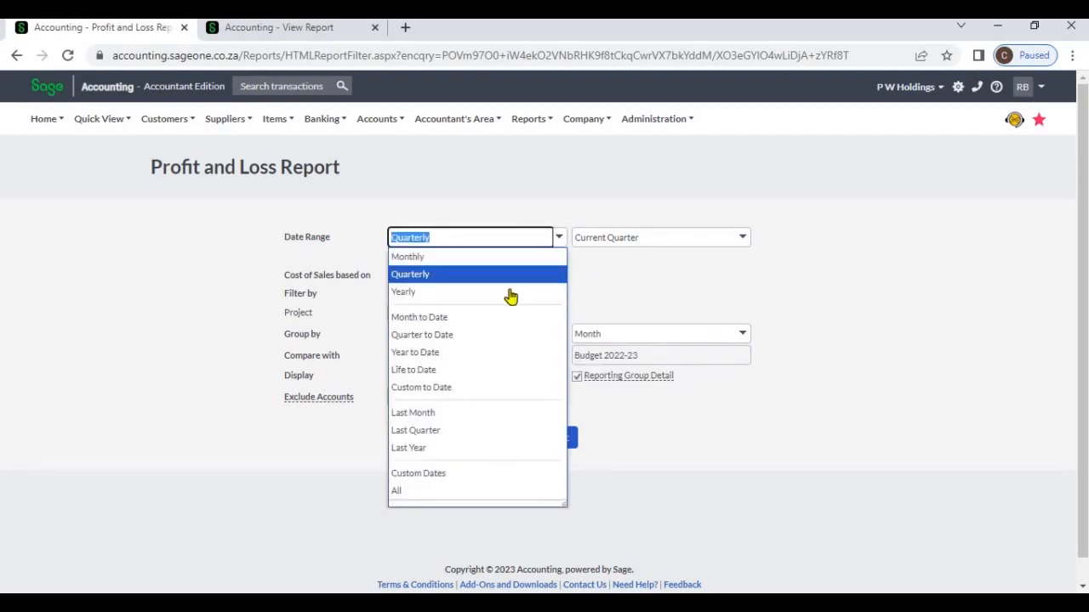
click(513, 292)
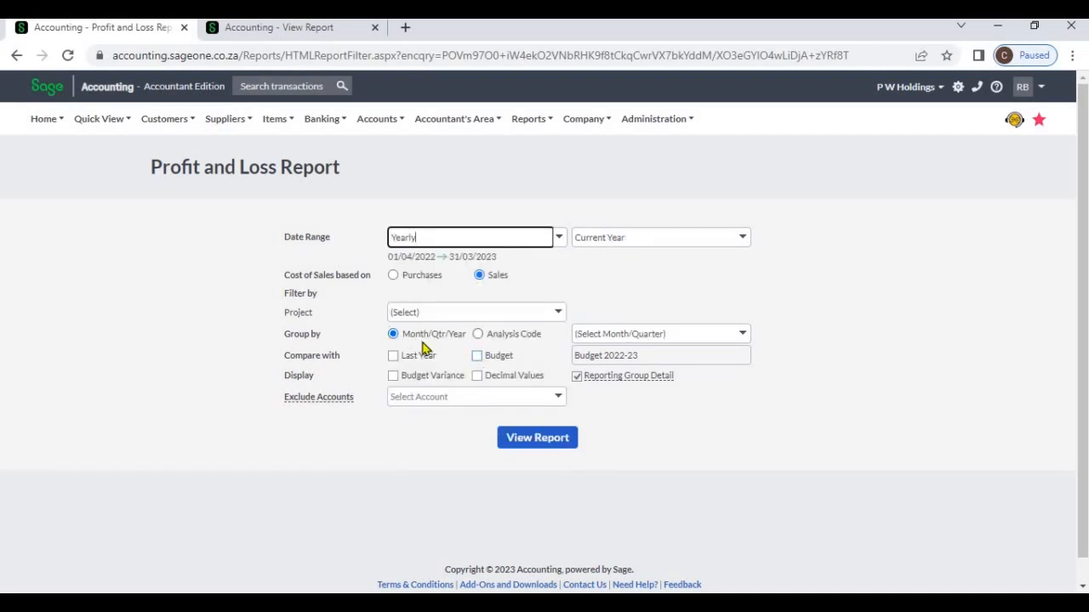
click(743, 336)
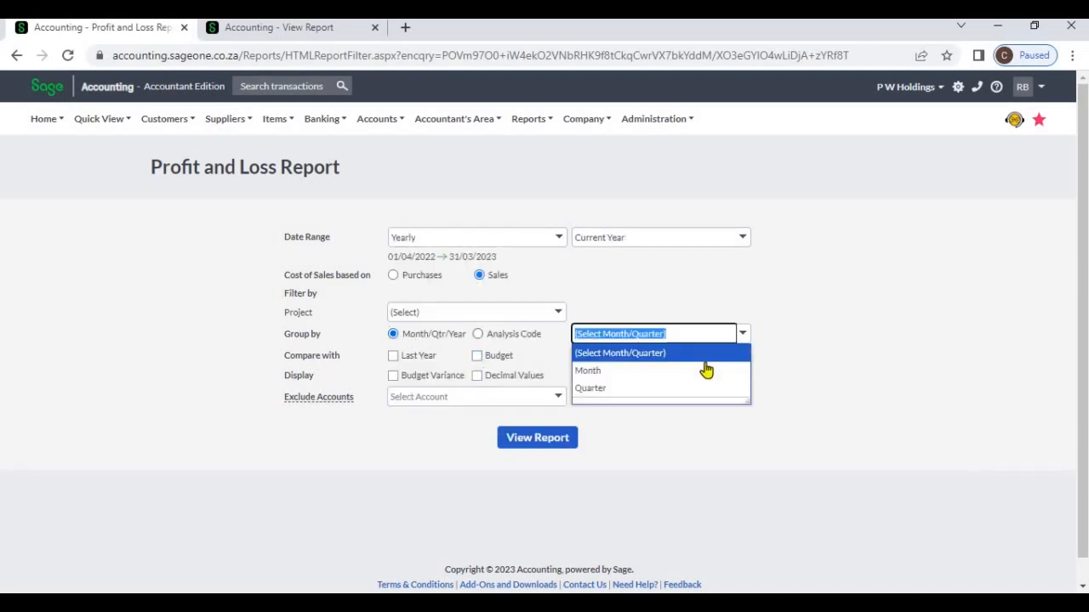
- Set the date range to All and group the results Yearly
click(564, 239)
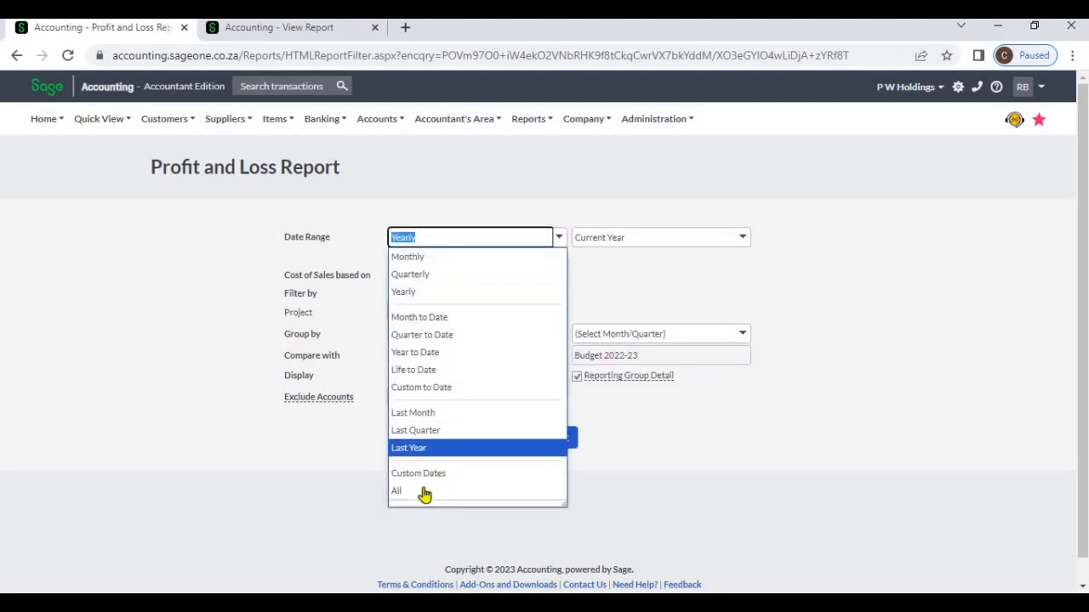
click(427, 487)
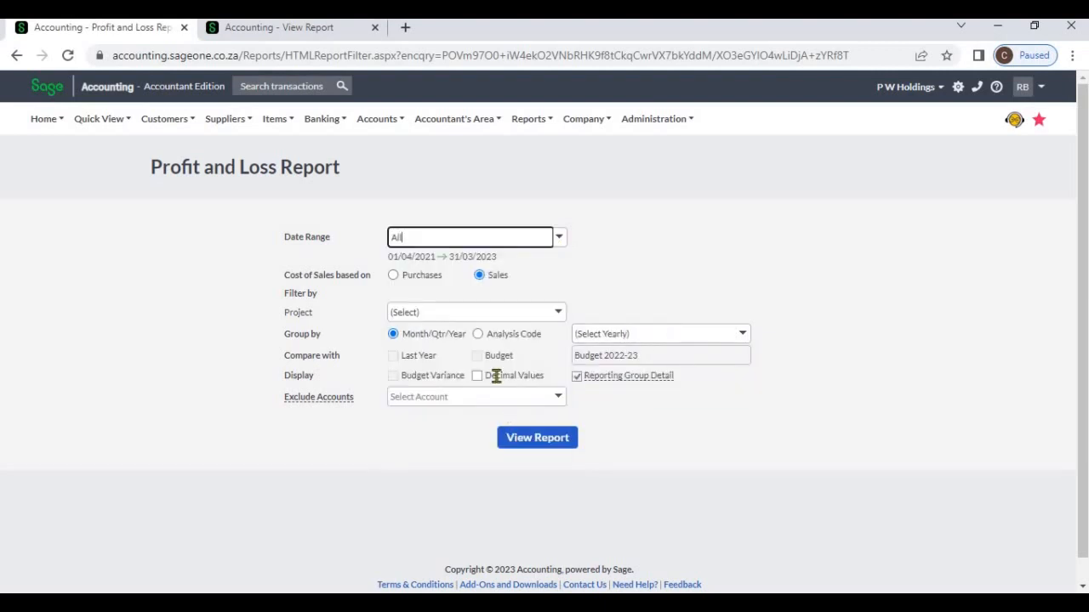
click(742, 338)
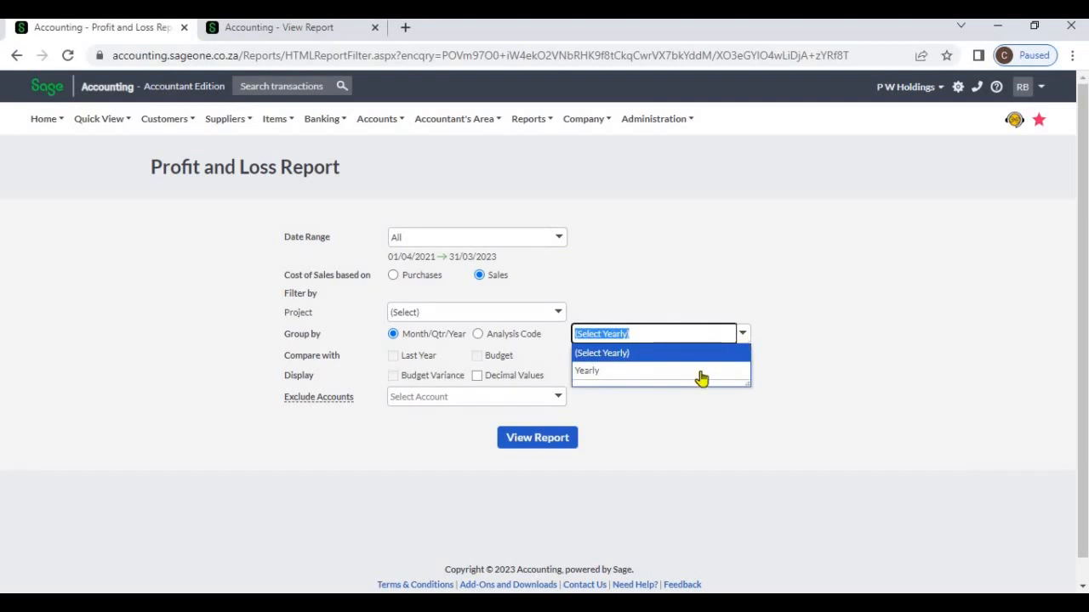
click(699, 378)
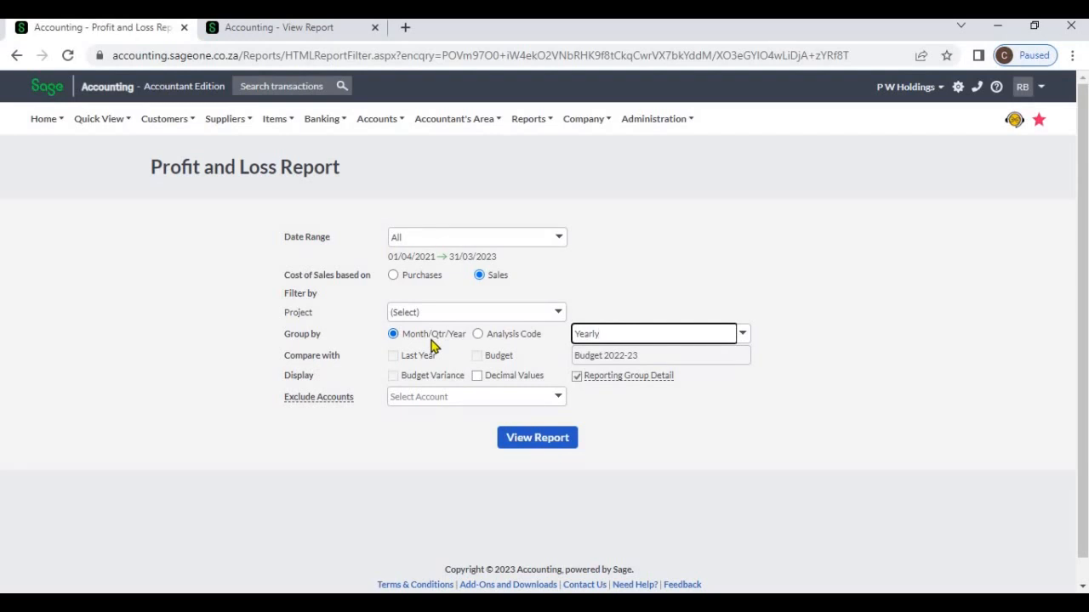
click(620, 286)
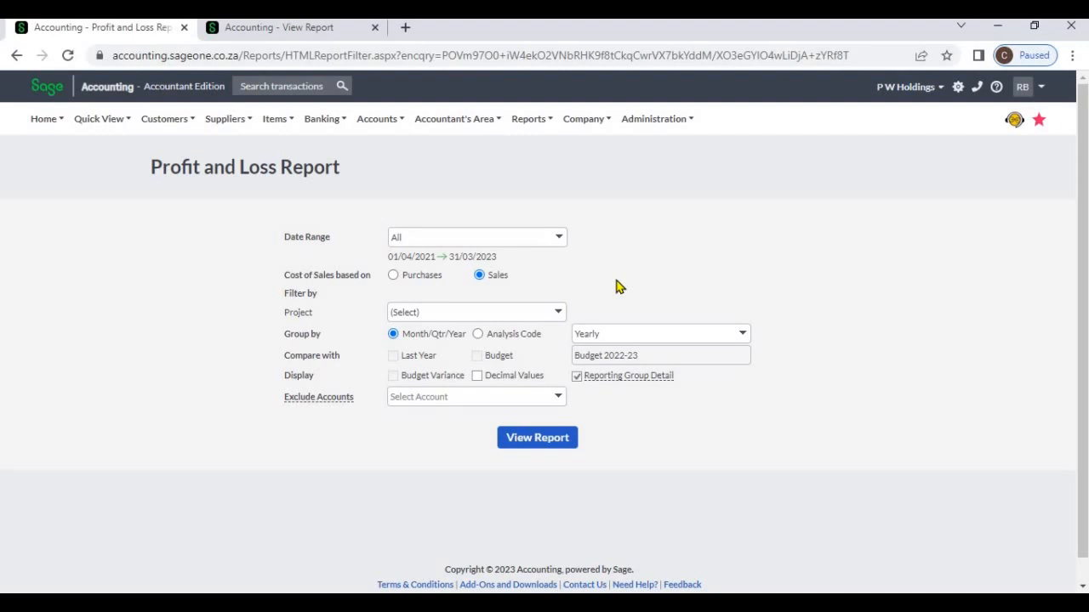
- Group the report by the Project analysis code and set the date range to Yearly for the current year
click(478, 336)
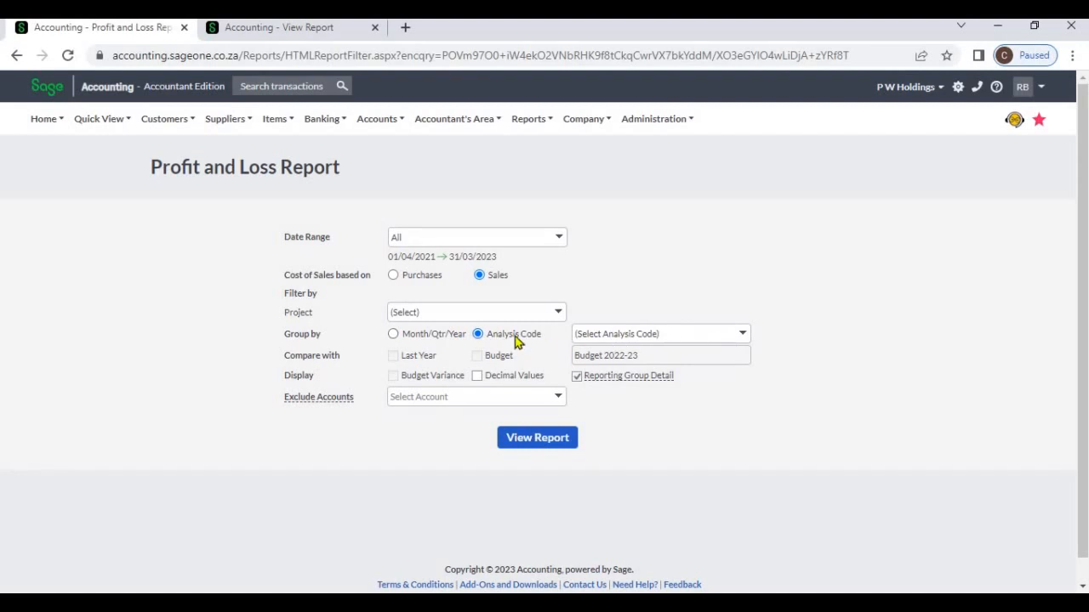
click(728, 337)
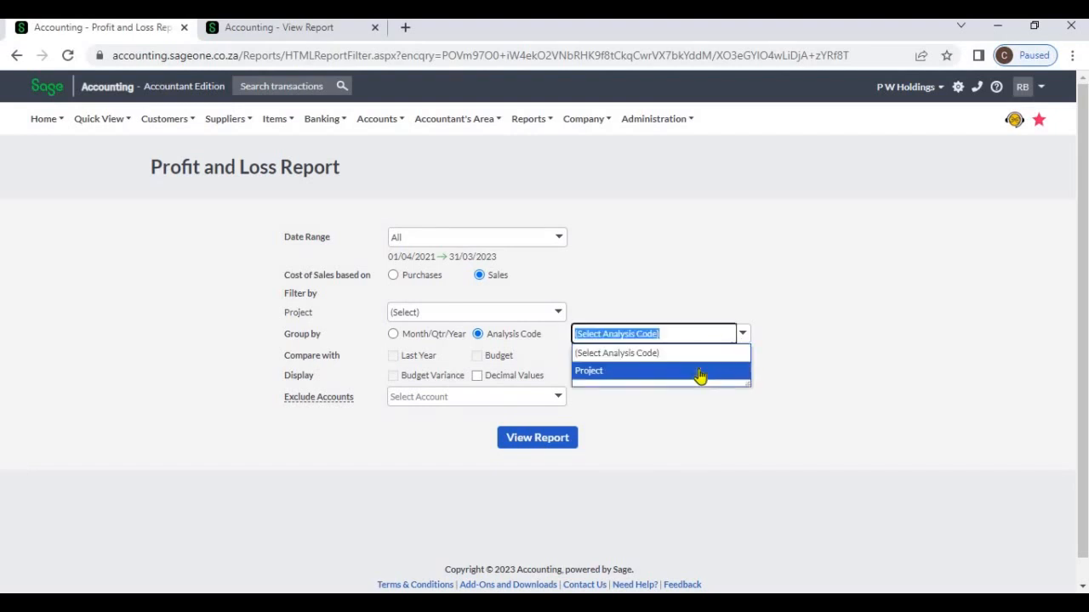
click(700, 375)
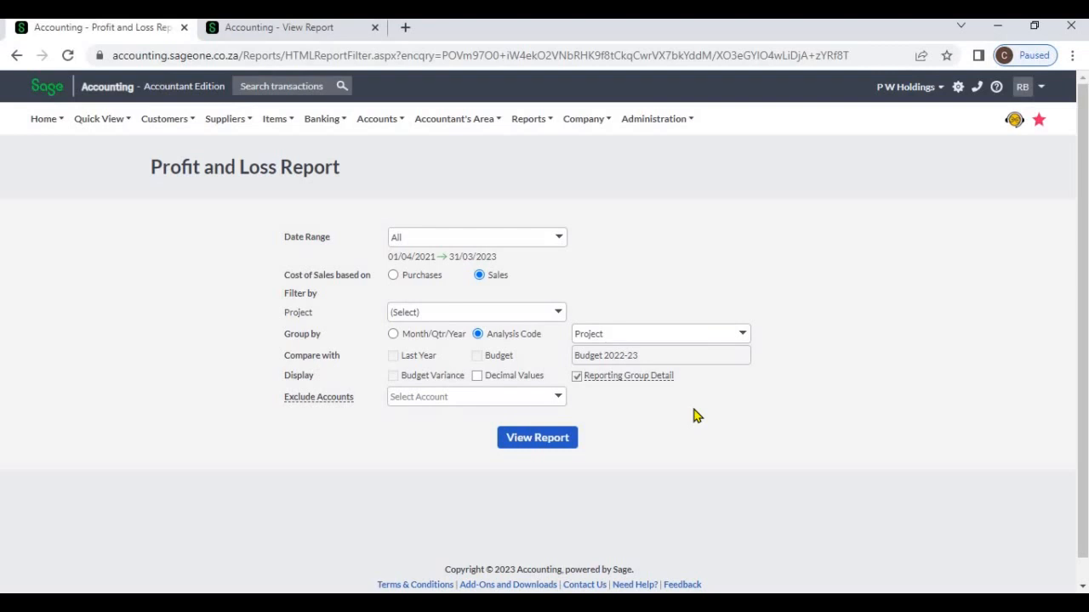
click(554, 239)
click(491, 291)
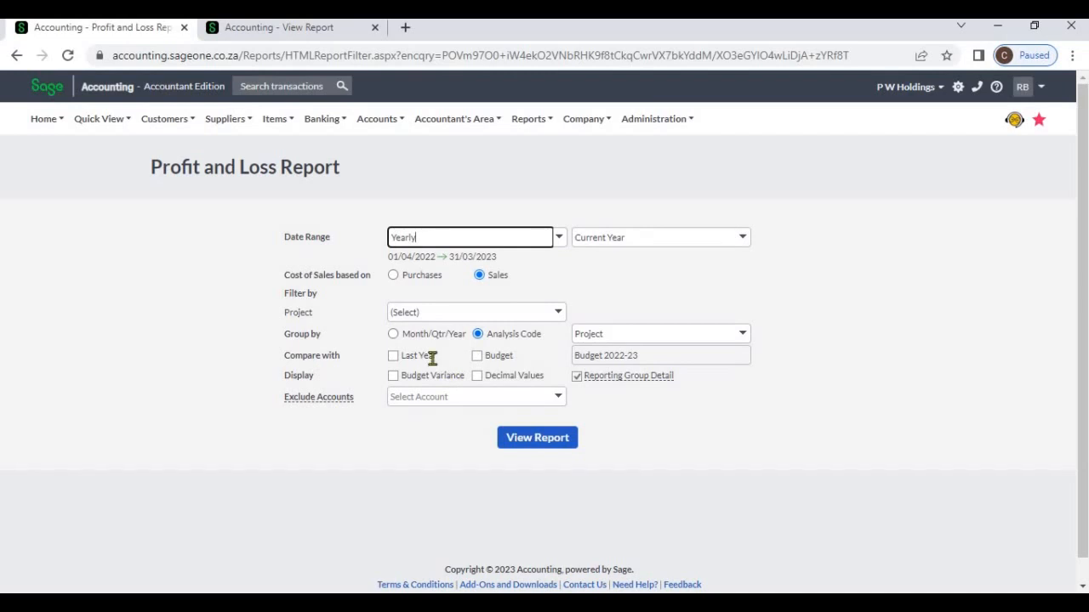
- Select the Last Year comparison, switch it to Budget 2022-23, and display Budget Variance and Decimal Values
click(394, 357)
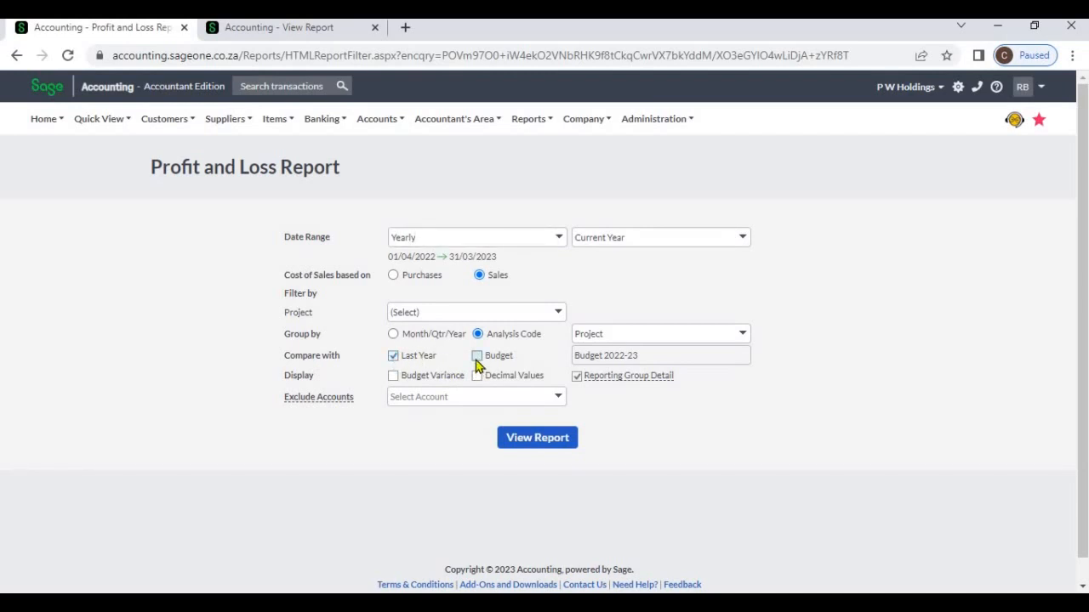
click(477, 356)
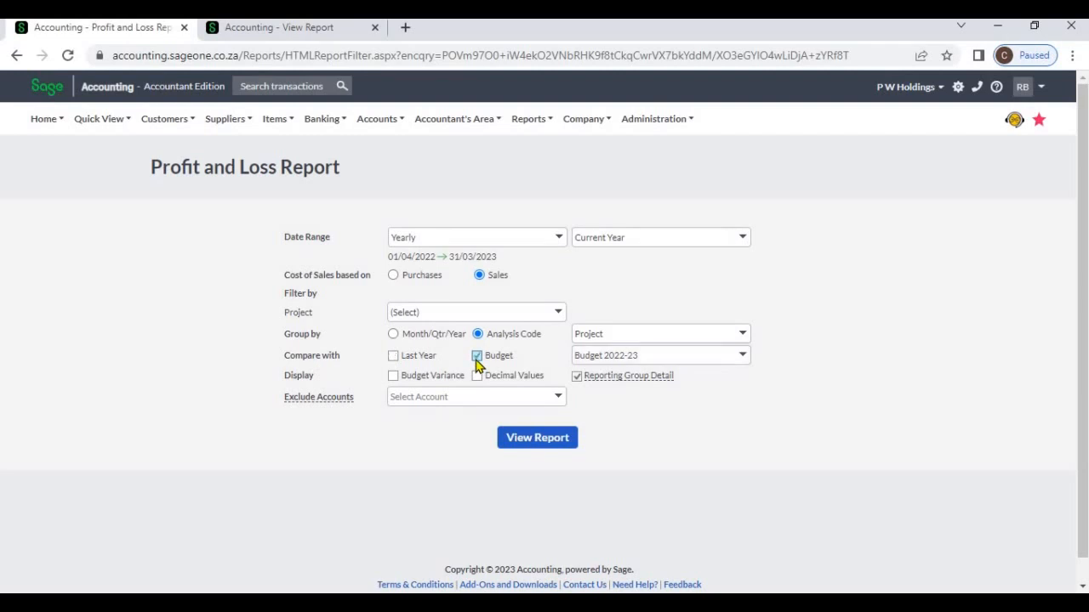
click(390, 377)
click(477, 377)
- Turn off Reporting Group Detail and look at the accounts that can be excluded without selecting any
scroll(657, 423, down, 1)
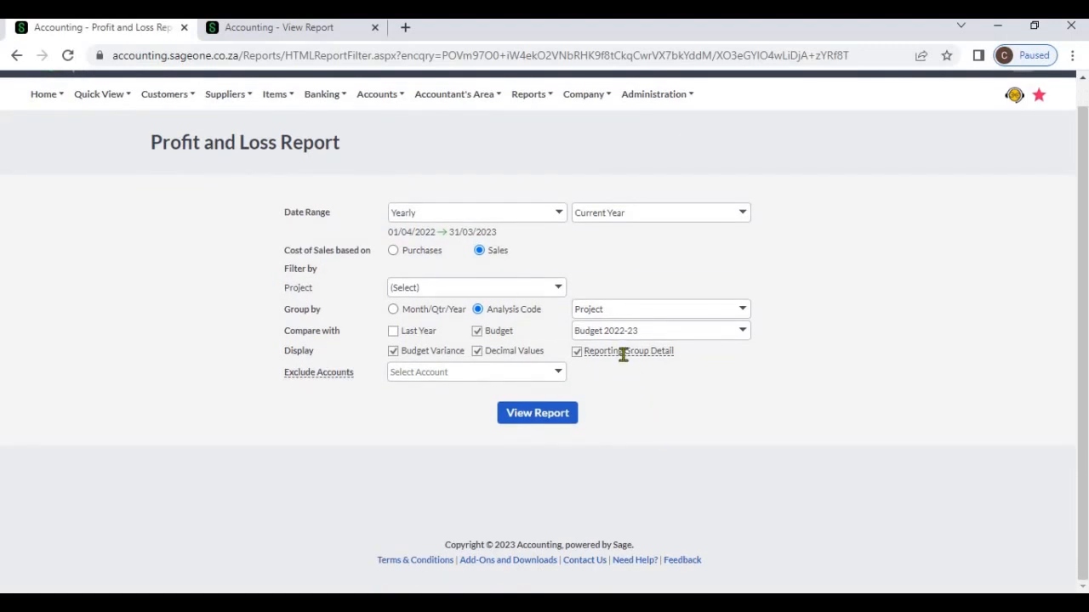
click(581, 353)
click(576, 353)
click(558, 375)
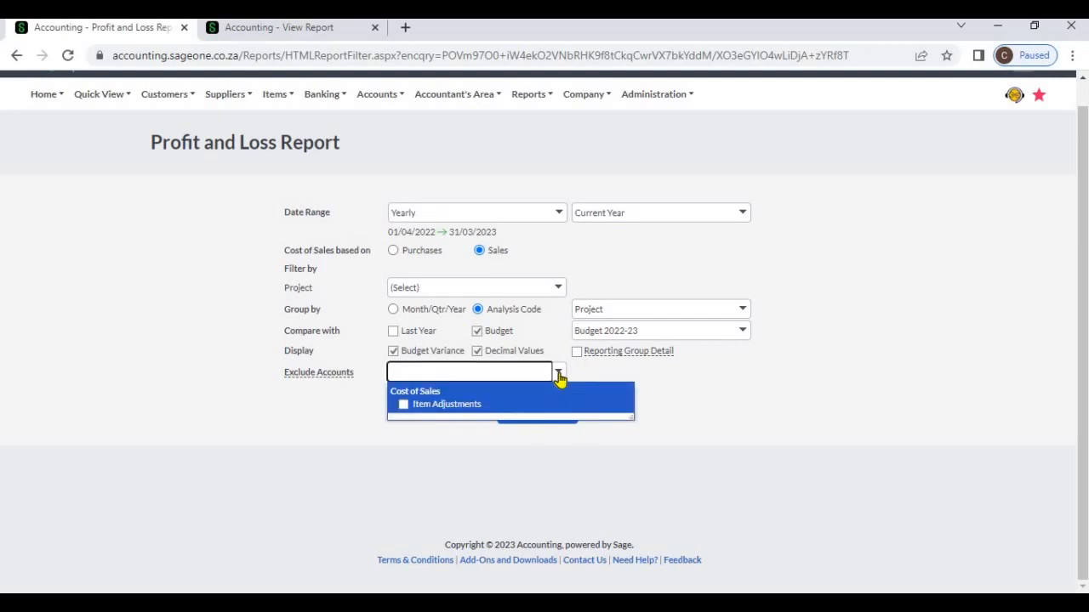
click(672, 391)
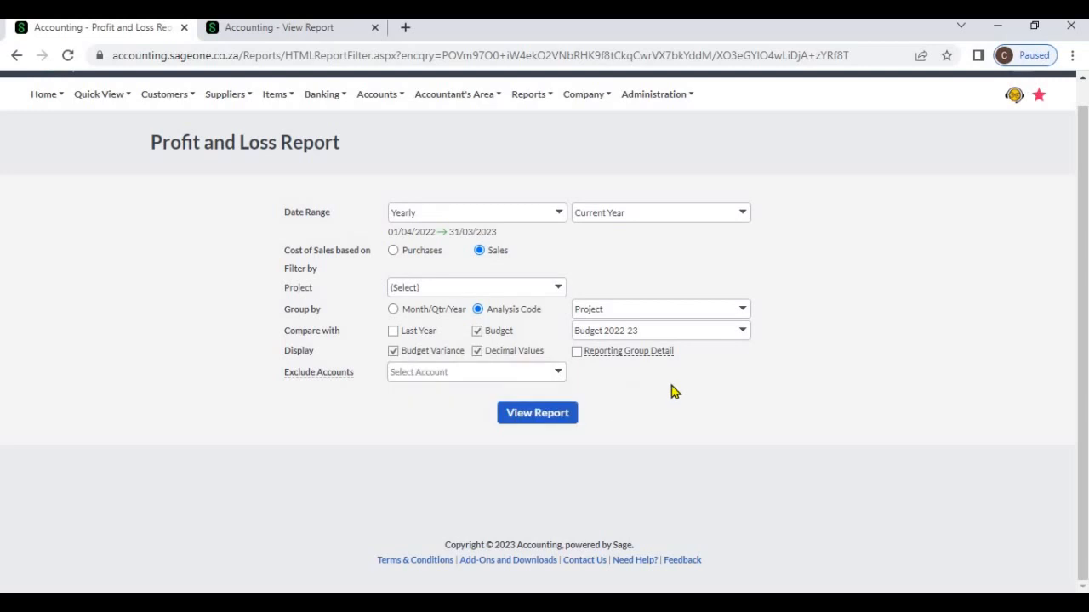
- Clear the Budget Variance, Budget and Decimal Values options and group the report by Month/Qtr/Year
click(397, 352)
click(477, 331)
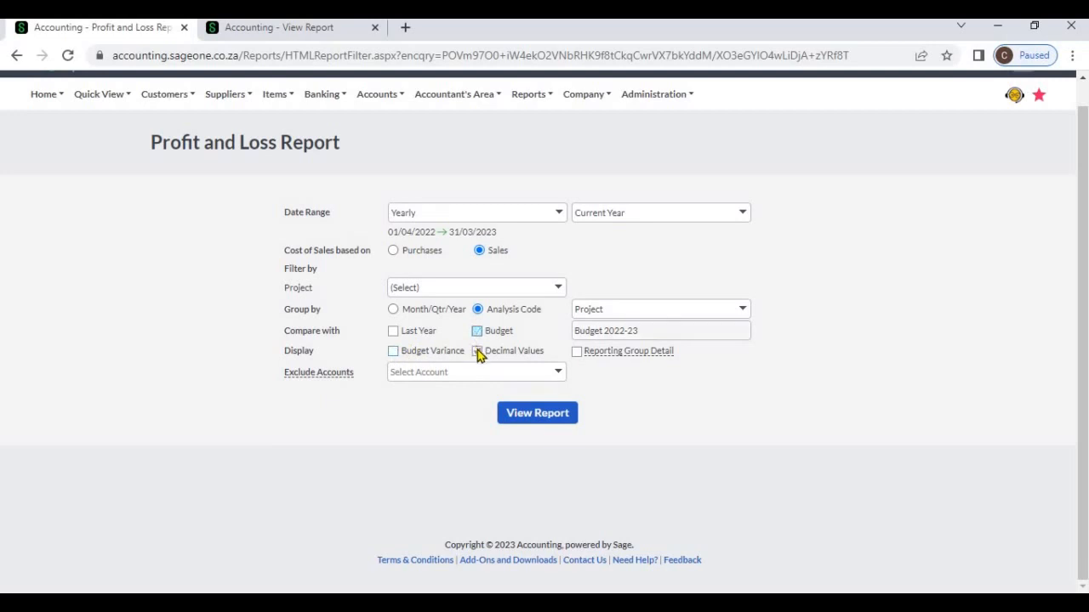
click(477, 350)
click(393, 310)
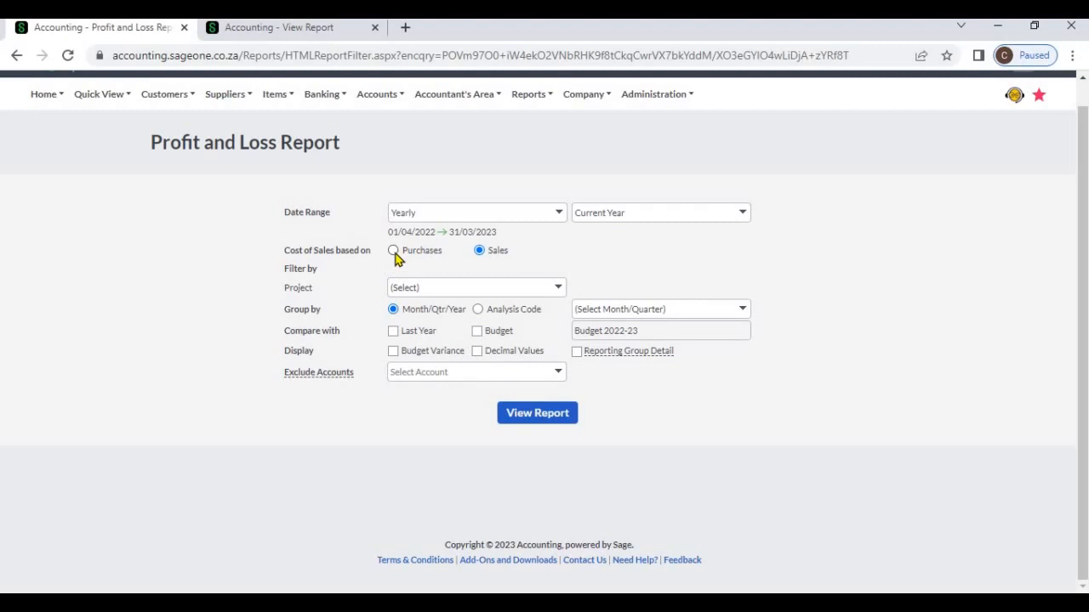
- Base the cost of sales on Purchases, generate the report, and review its figures from sales through net profit after tax
click(394, 252)
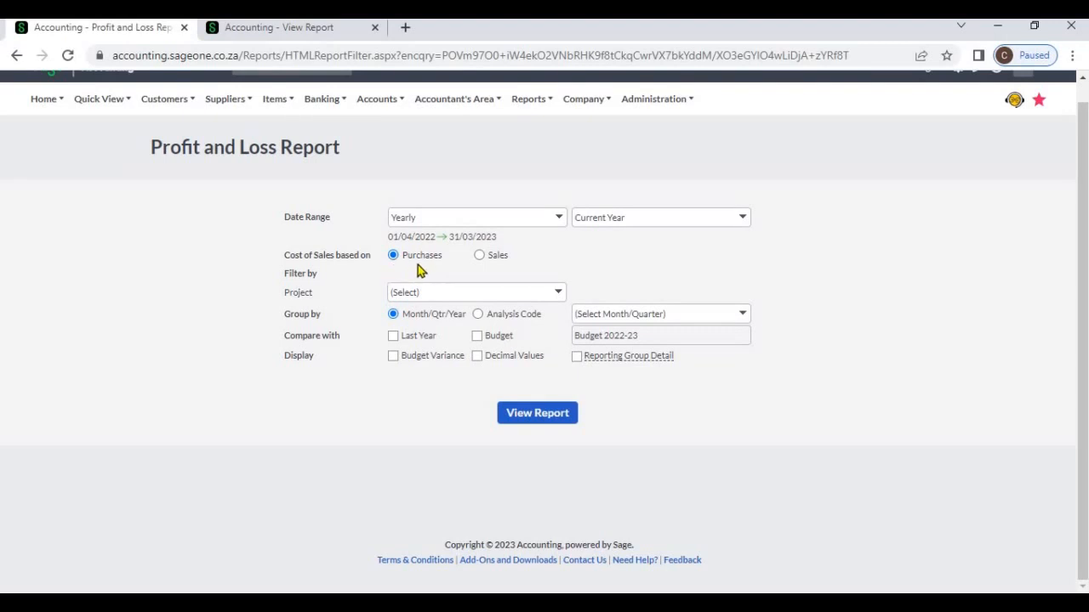
click(517, 413)
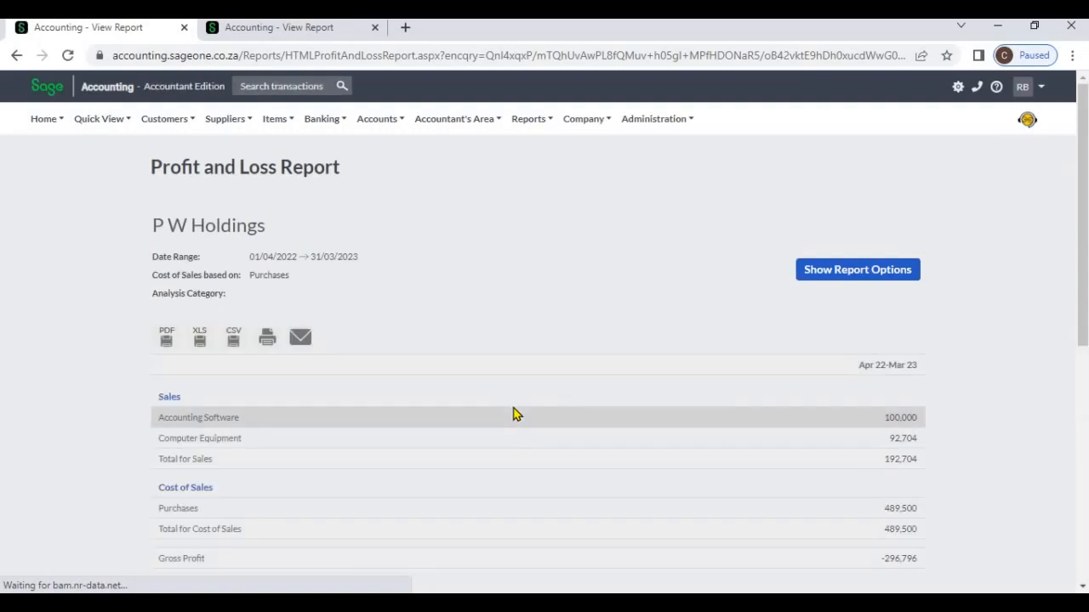
scroll(389, 325, down, 1)
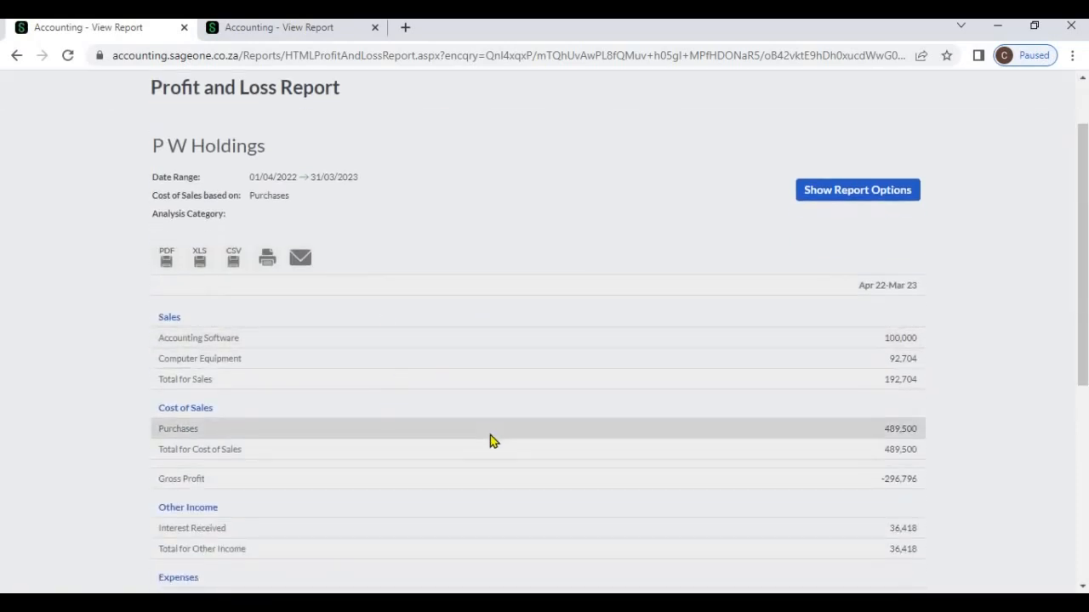
scroll(316, 364, down, 1)
scroll(316, 364, down, 1)
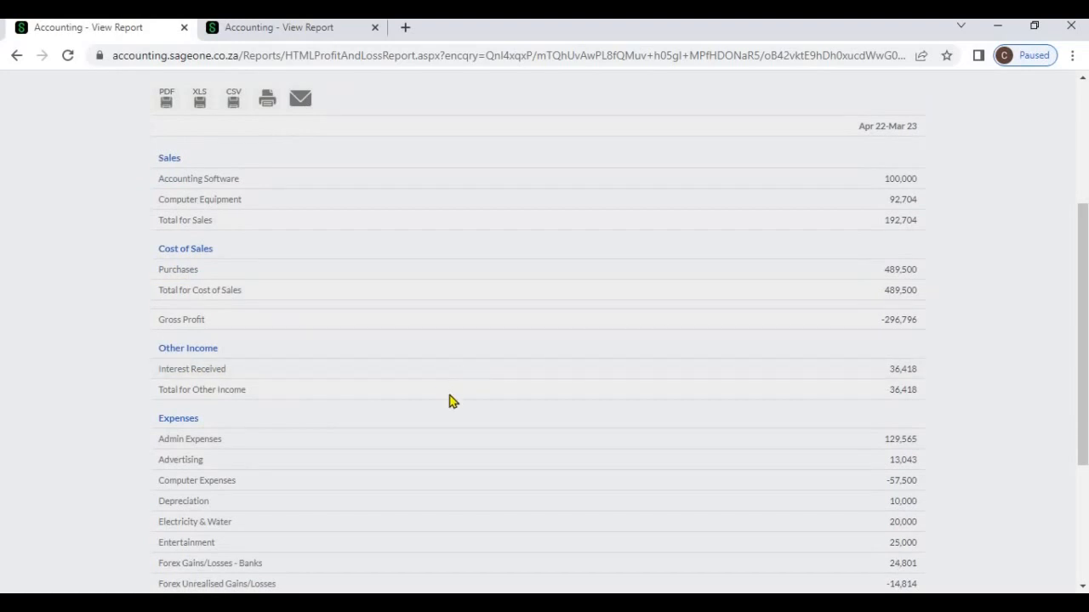
scroll(428, 422, down, 3)
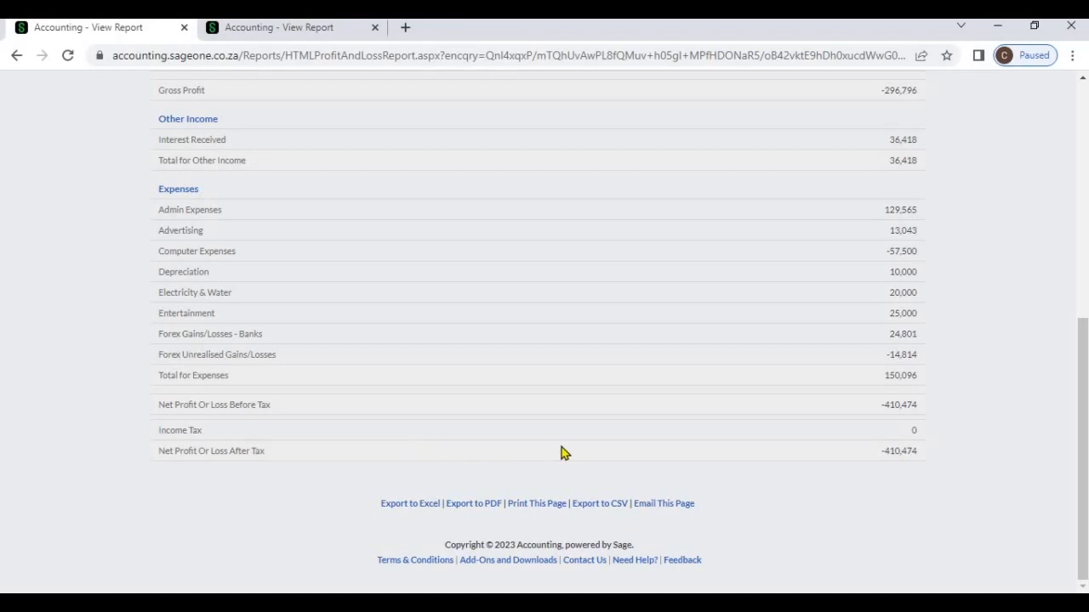
scroll(561, 453, up, 5)
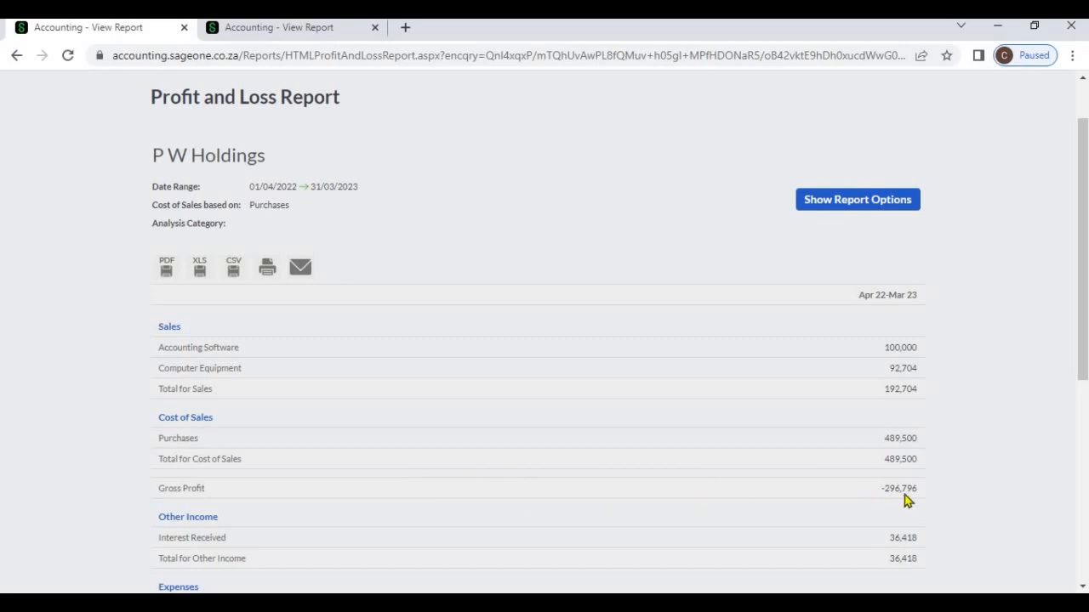
- Change the cost of sales basis to Sales, refresh the report, and review the cost of sales and gross profit
click(833, 205)
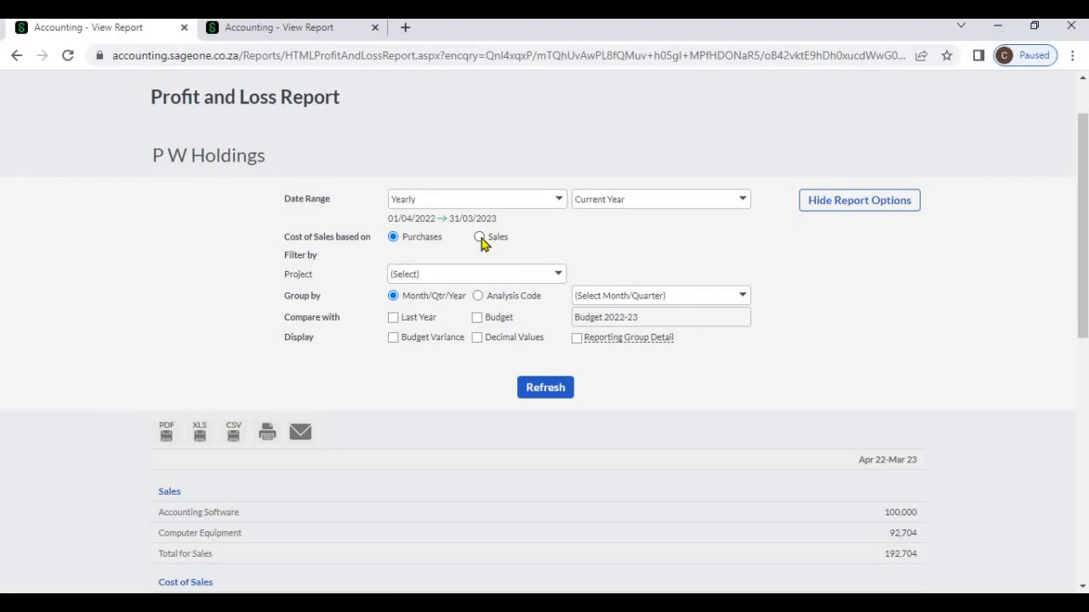
click(482, 238)
click(553, 396)
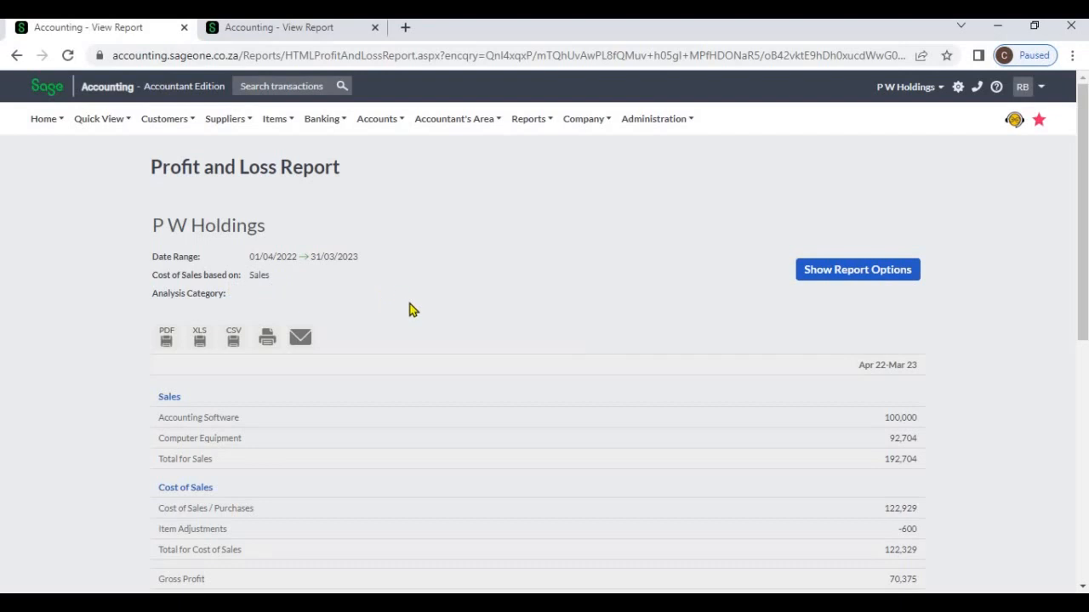
scroll(417, 427, down, 1)
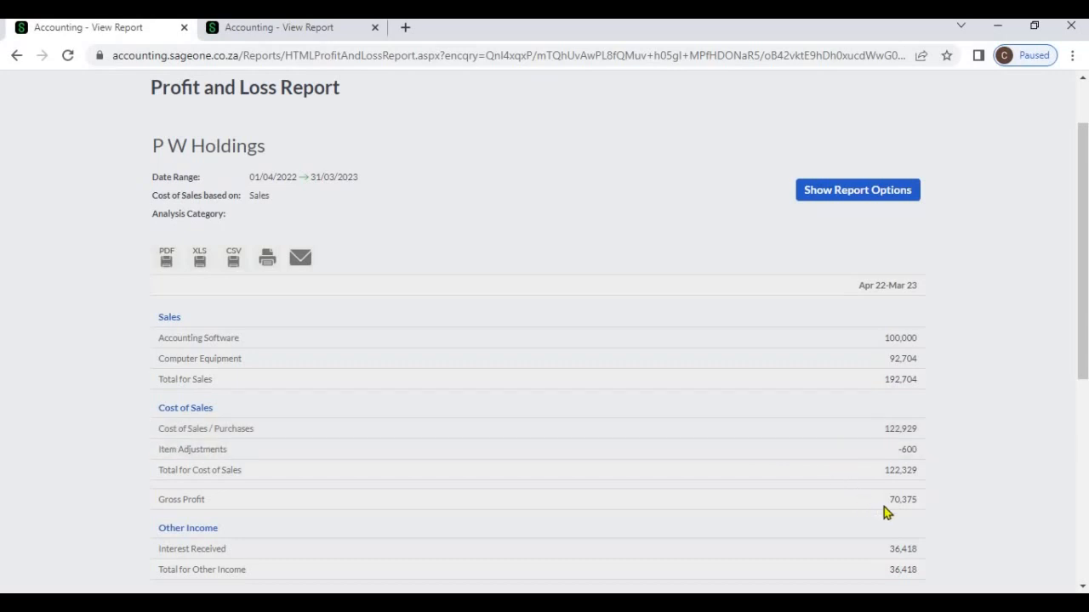
- Set the date range to Quarterly for the current quarter, group by Month, and refresh and review the report
click(840, 197)
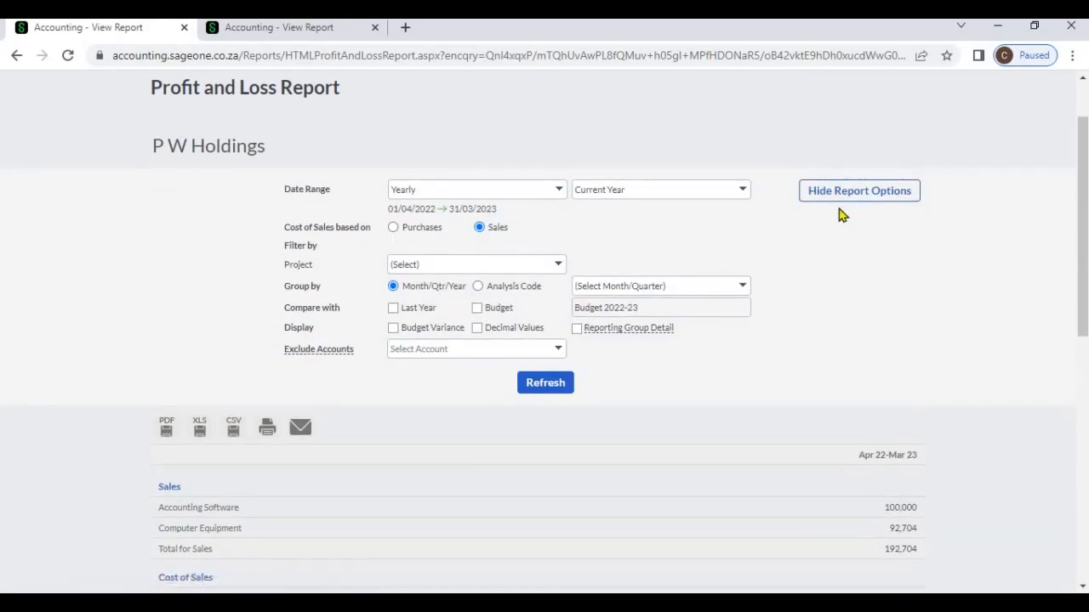
click(559, 192)
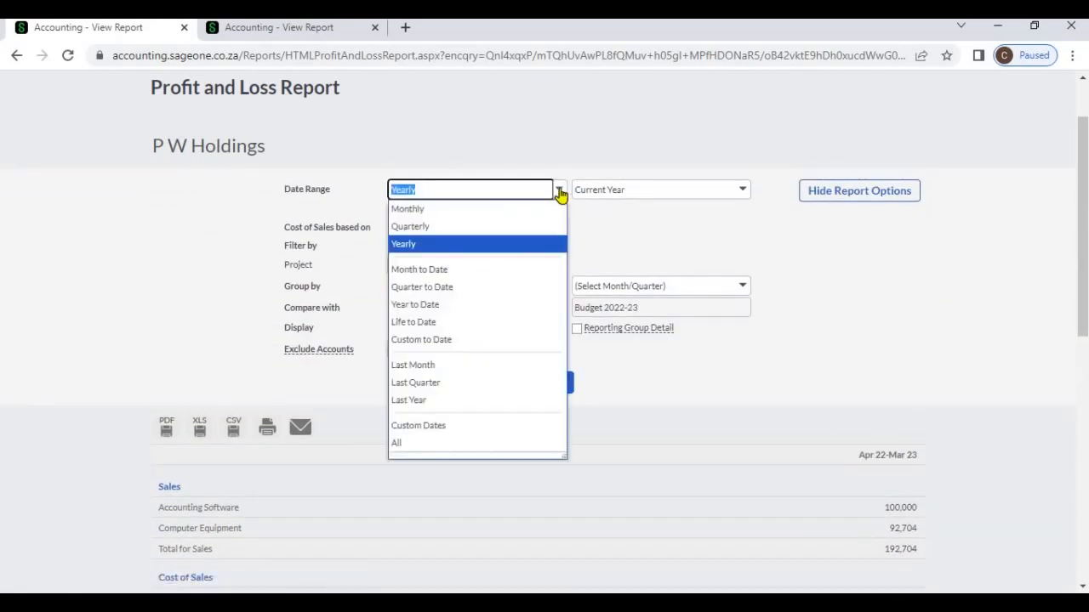
click(539, 228)
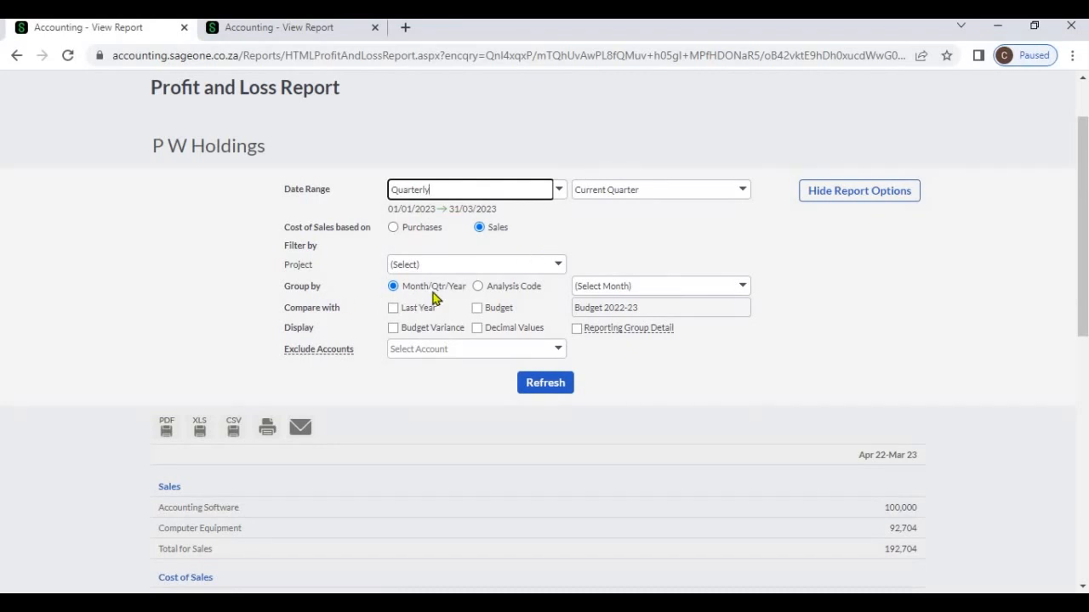
click(743, 287)
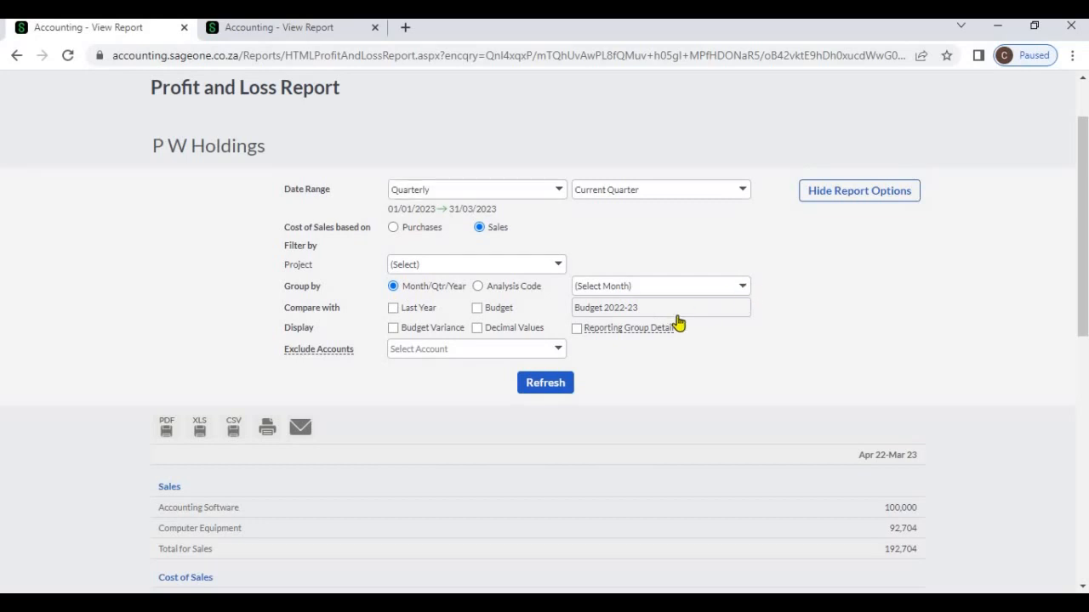
click(675, 326)
click(545, 384)
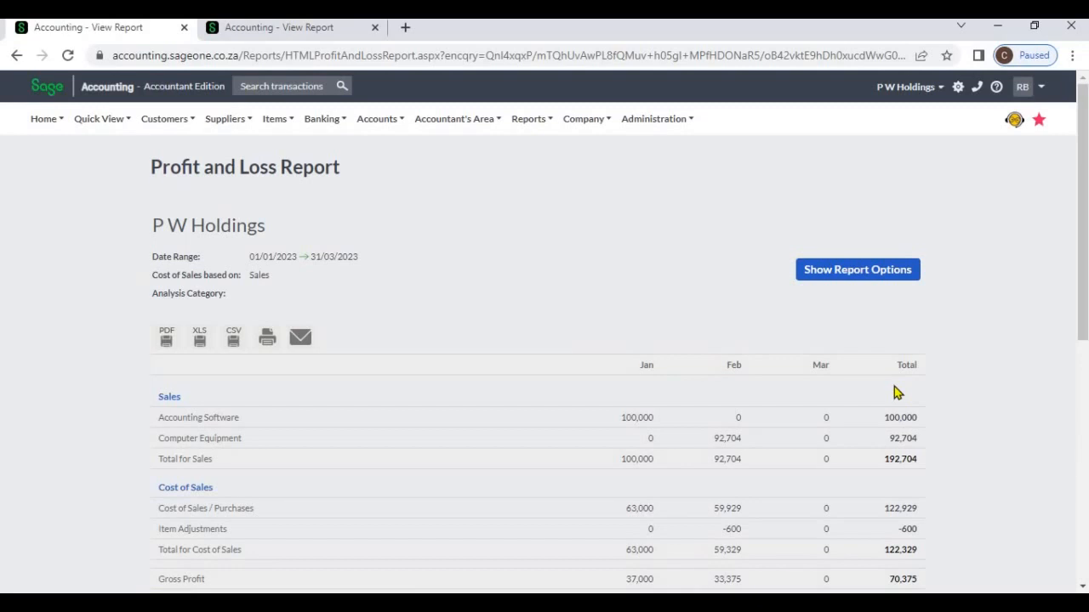
scroll(894, 391, down, 6)
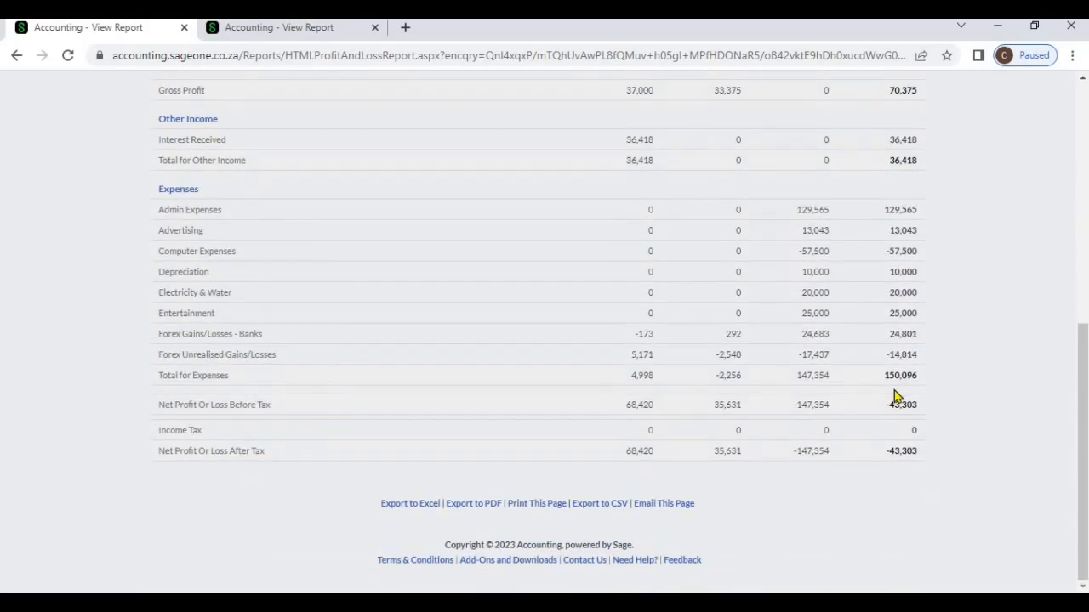
scroll(894, 390, up, 10)
- Set the date range to Yearly for the current year, group by Month, and refresh and look across the monthly columns
click(814, 282)
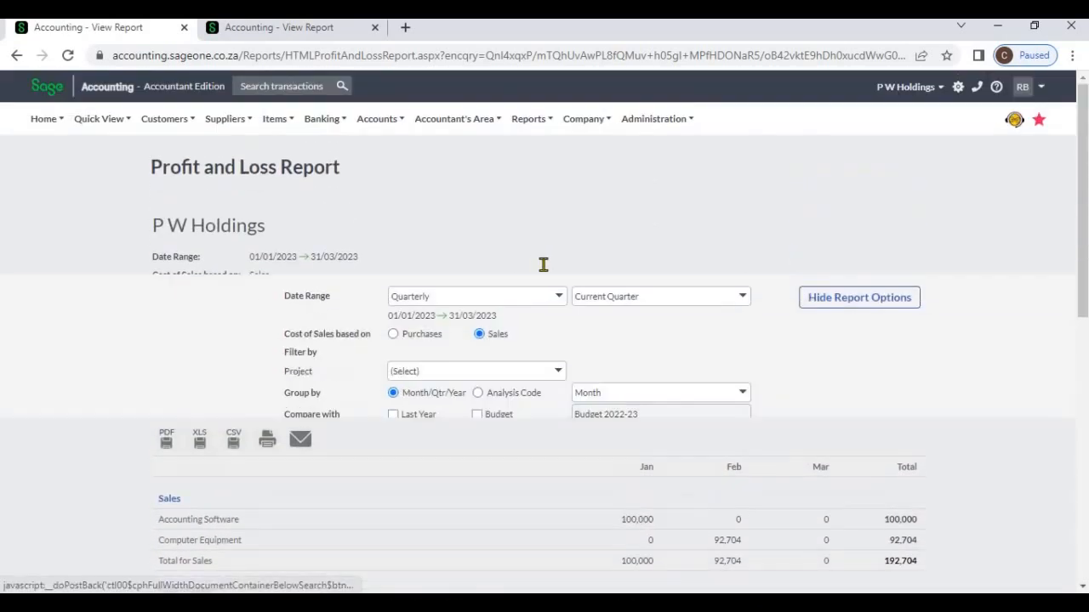
click(551, 270)
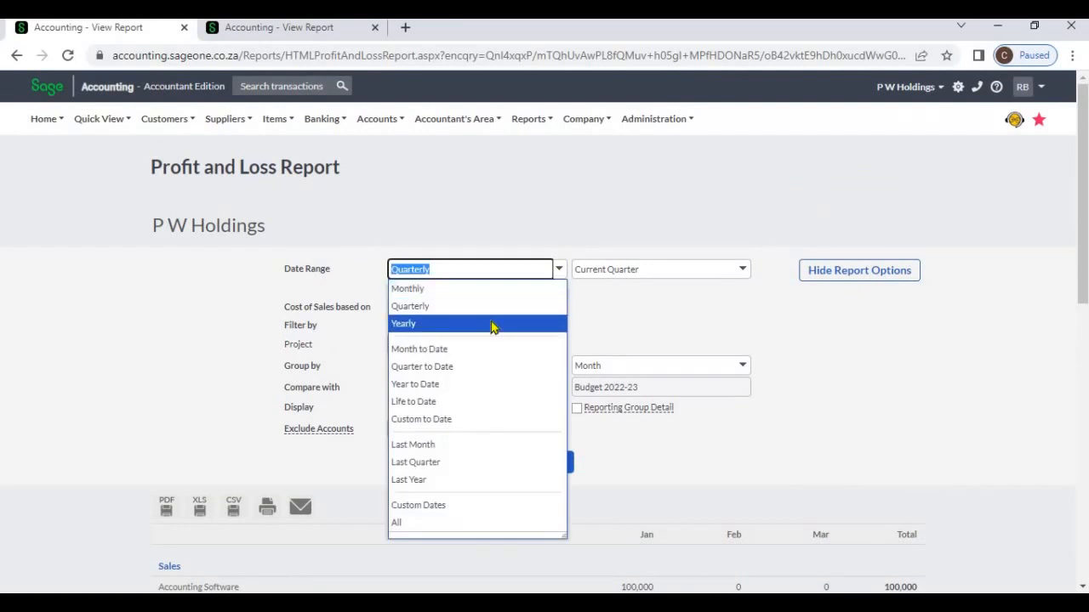
click(494, 324)
click(745, 369)
click(697, 404)
click(558, 462)
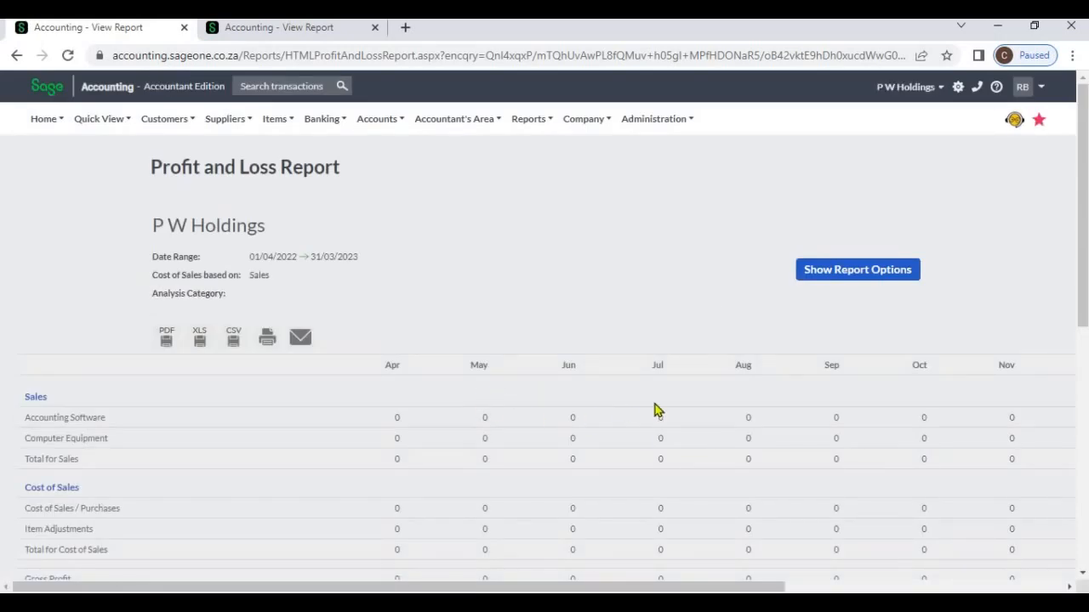
click(834, 588)
drag(652, 589, 361, 589)
- Group the yearly report by Quarter, refresh it, and review the quarterly figures through net profit after tax
click(812, 273)
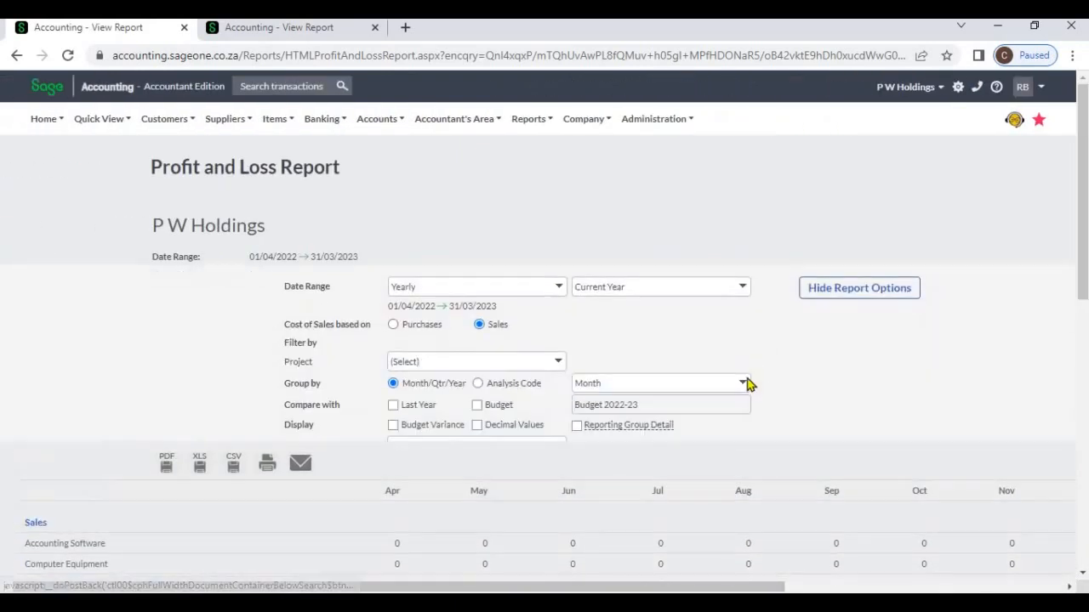
click(741, 366)
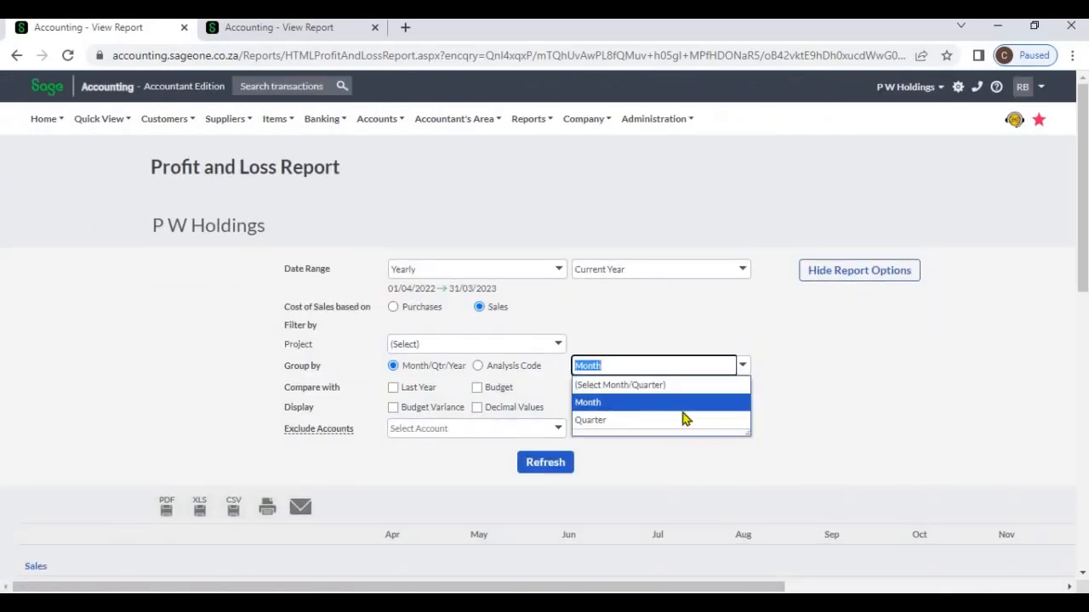
click(686, 419)
click(560, 473)
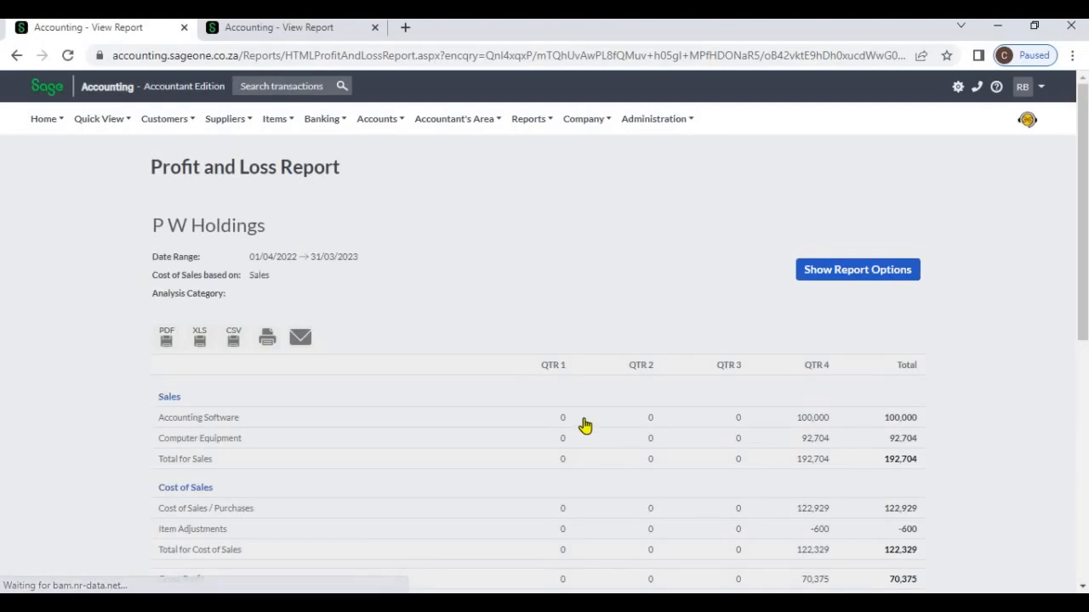
scroll(595, 434, down, 2)
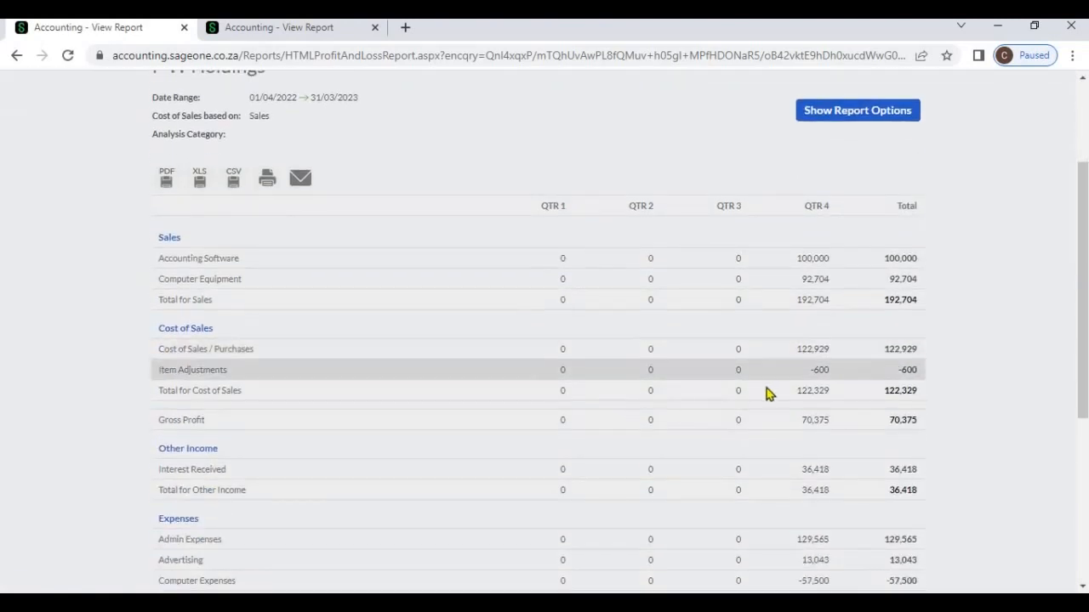
scroll(880, 356, down, 4)
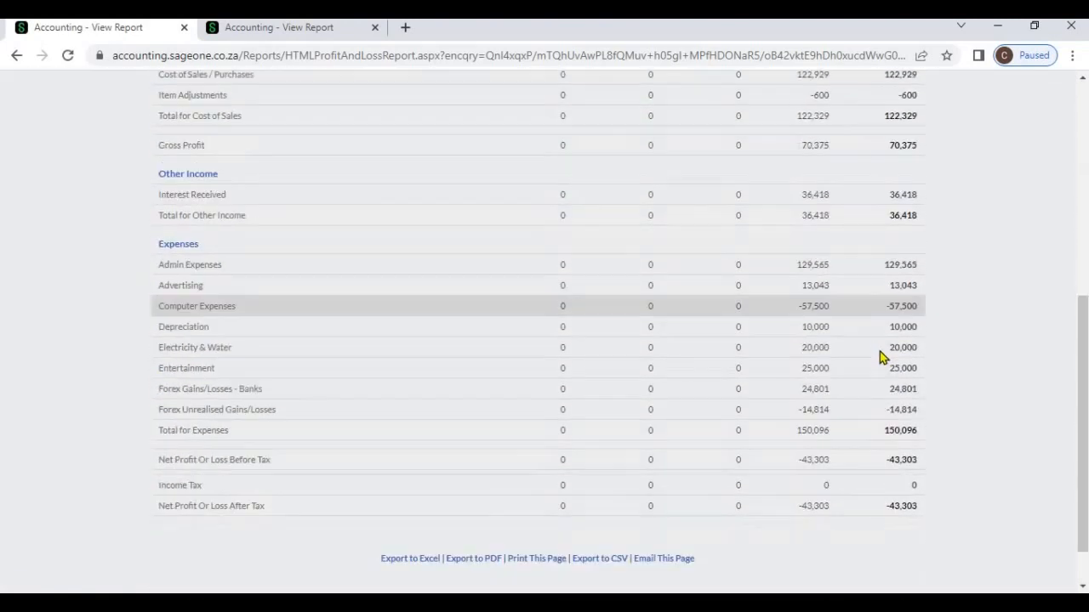
scroll(880, 352, up, 7)
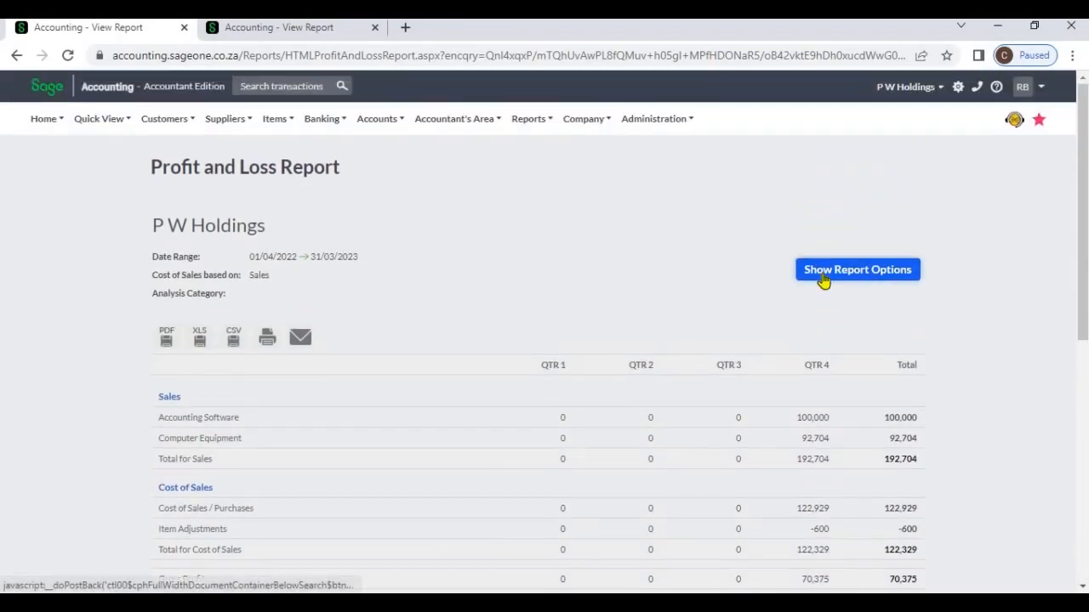
- Set the date range to All, group by Yearly, and refresh and review the report
click(822, 276)
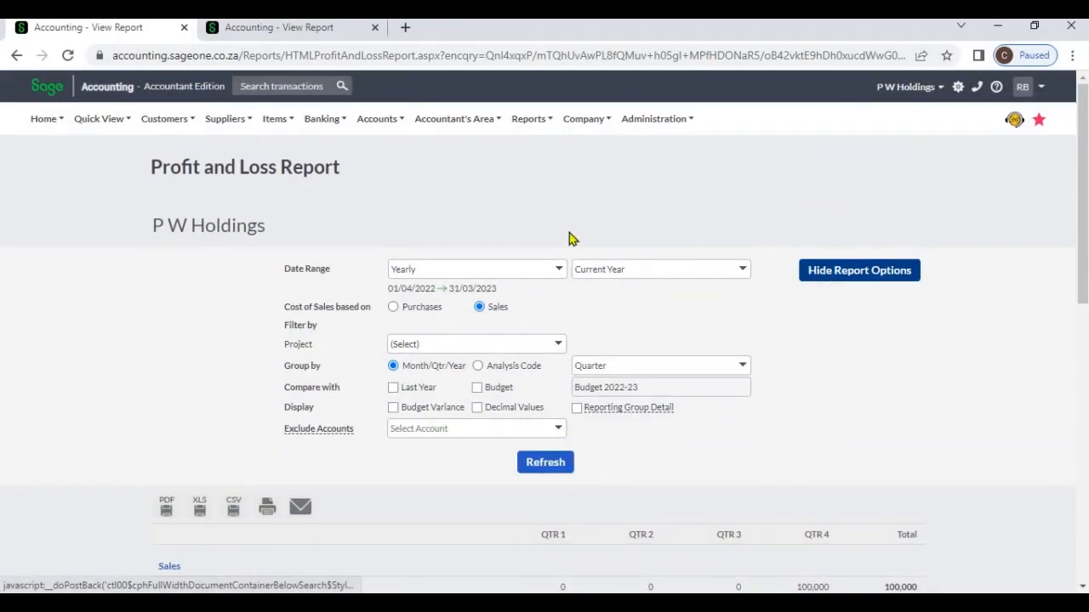
click(559, 269)
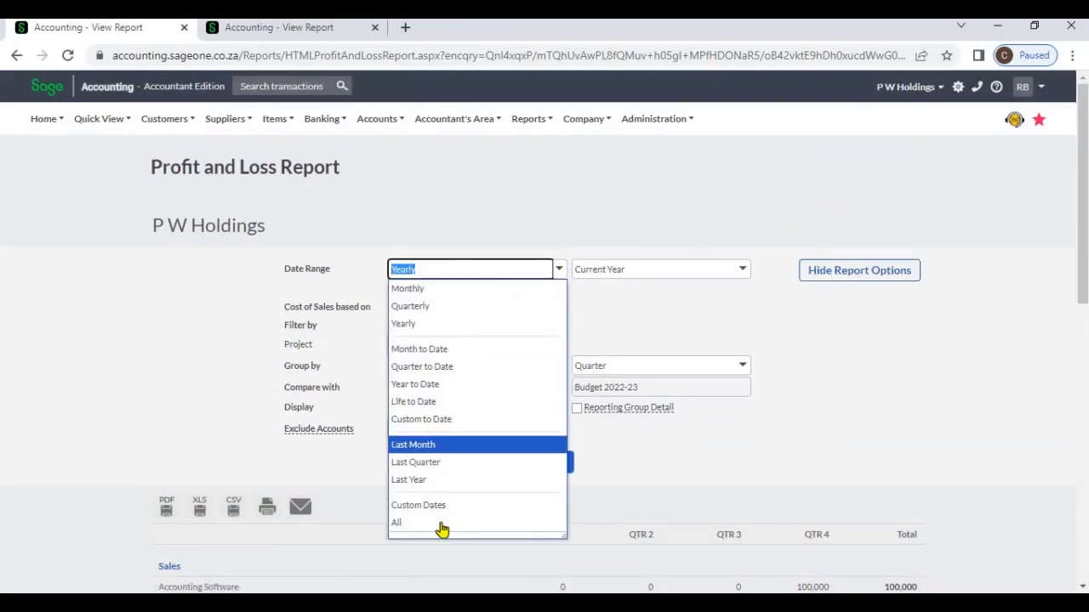
key(Return)
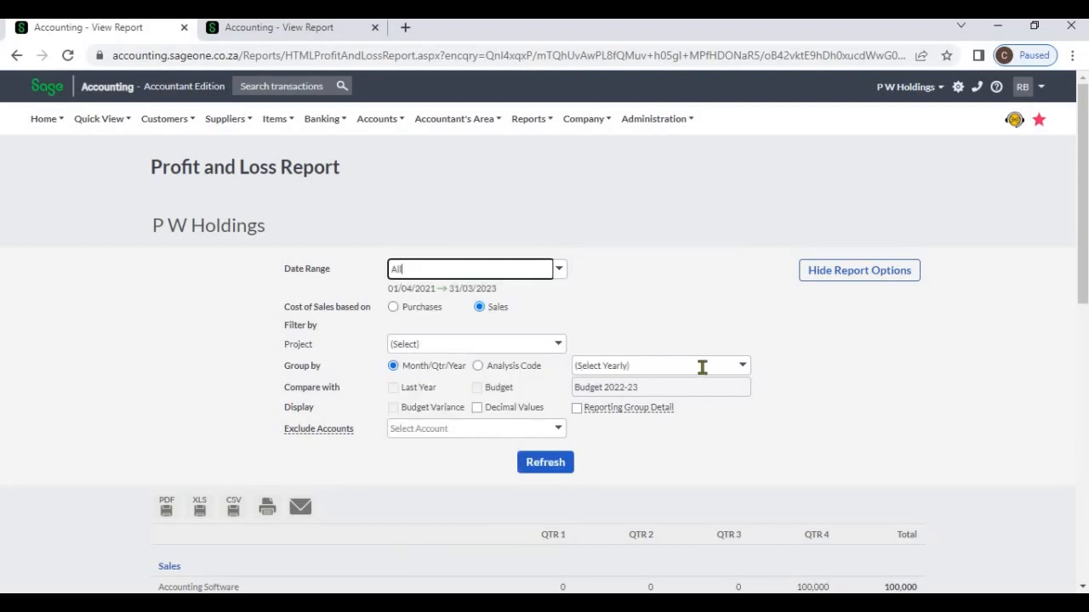
click(742, 366)
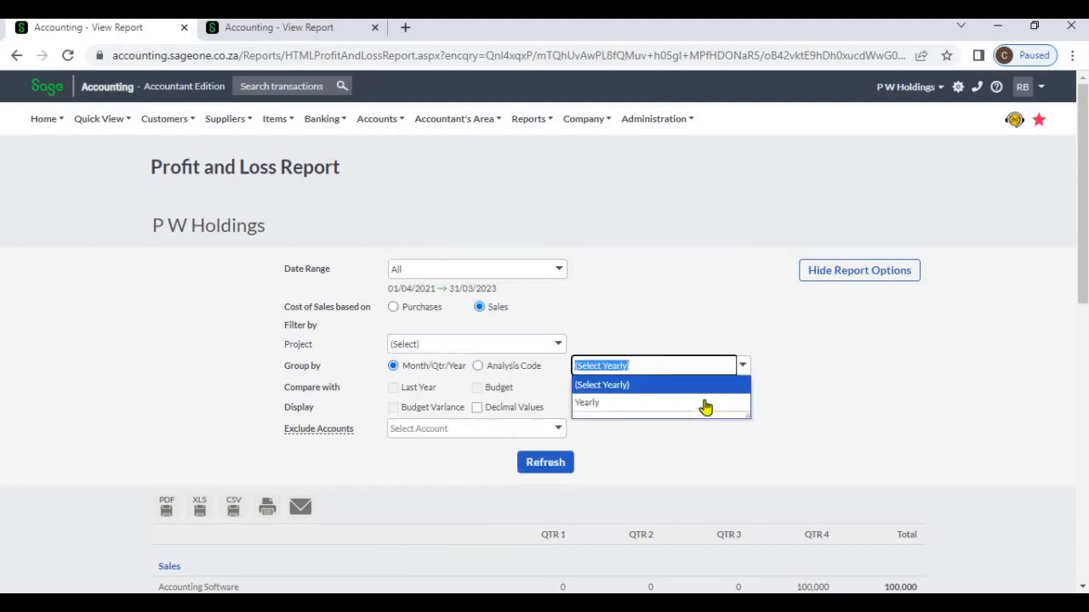
click(707, 405)
click(557, 464)
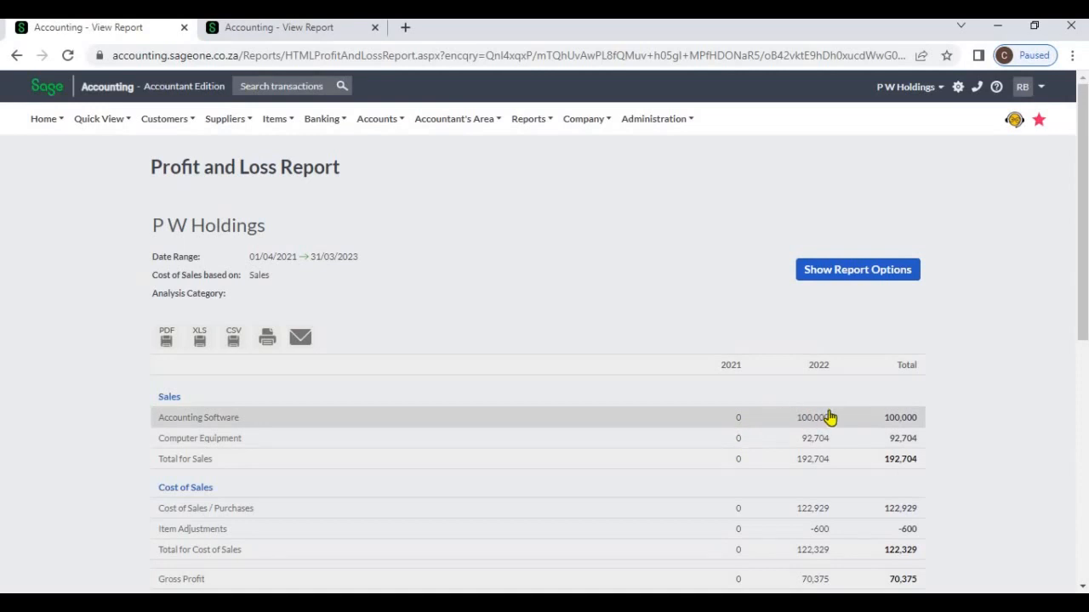
scroll(834, 429, down, 5)
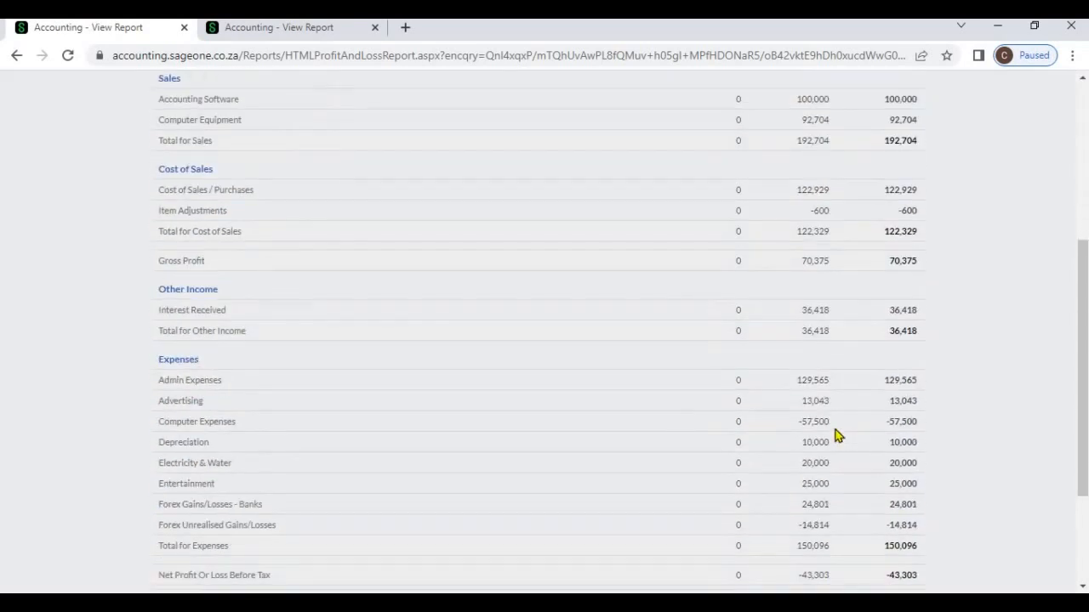
scroll(845, 340, up, 7)
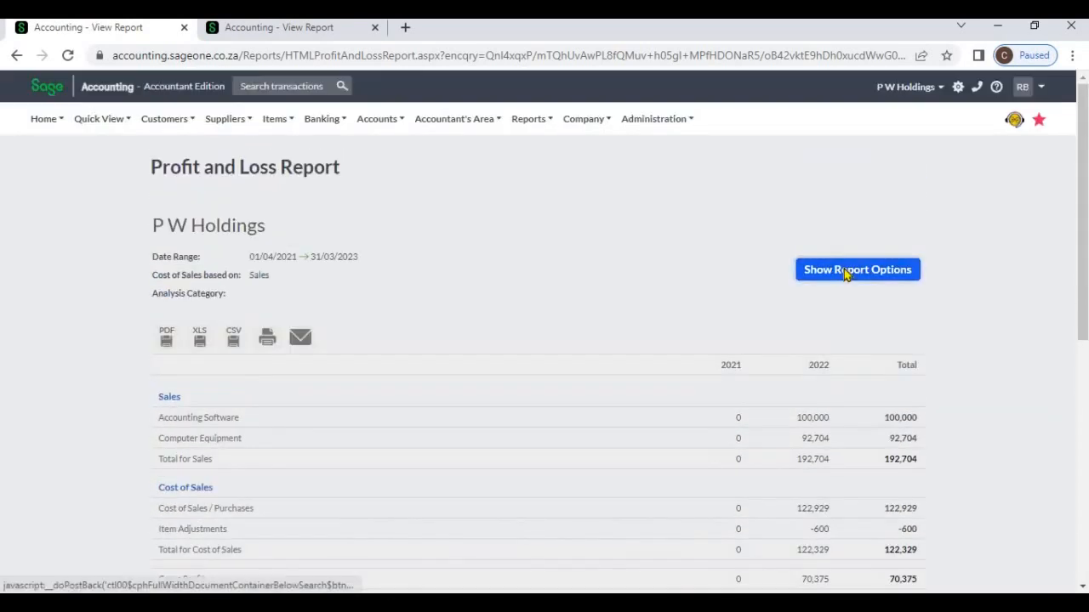
- Filter the report by Project 1, refresh it, and review the figures through net profit after tax
click(843, 275)
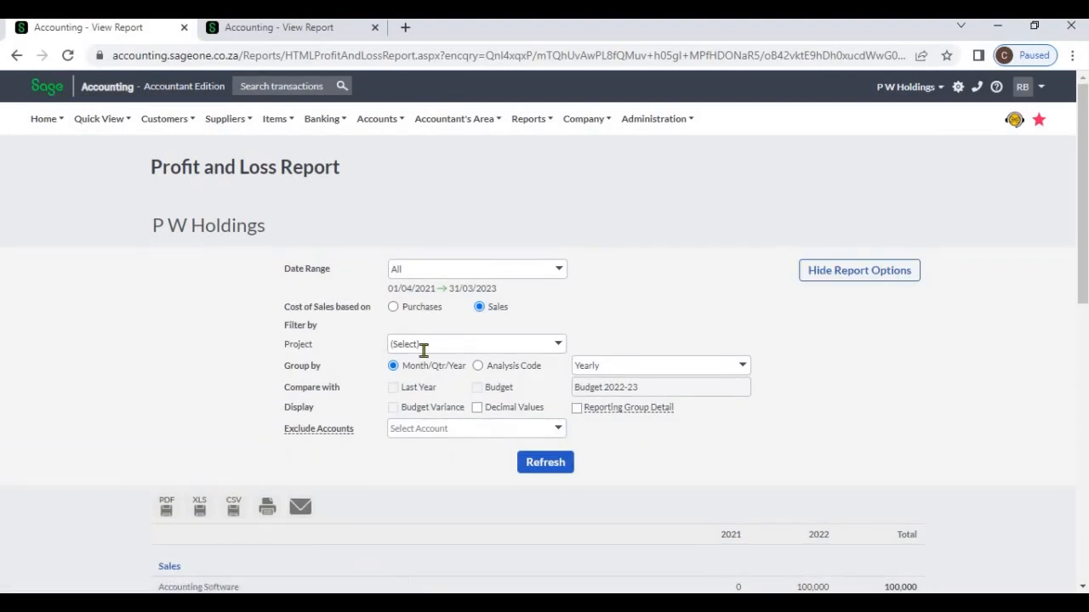
click(557, 347)
click(500, 381)
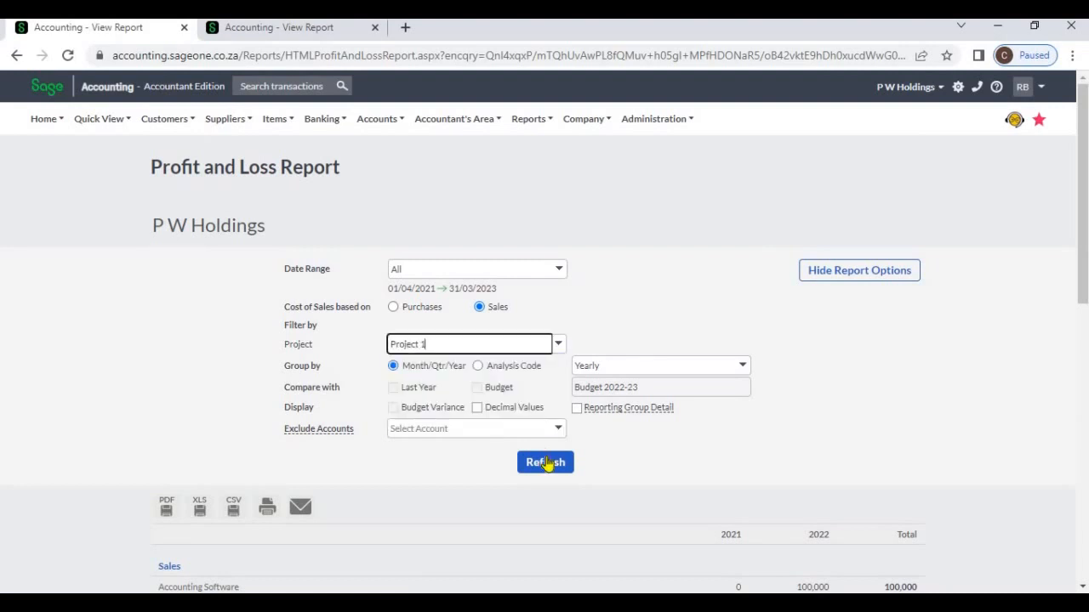
click(545, 463)
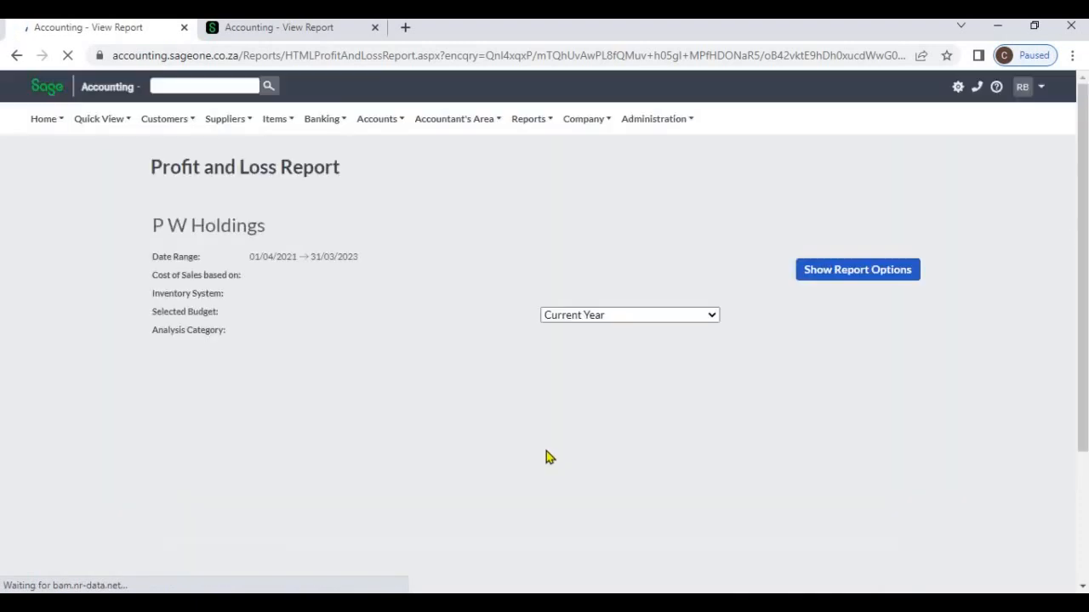
scroll(451, 449, down, 3)
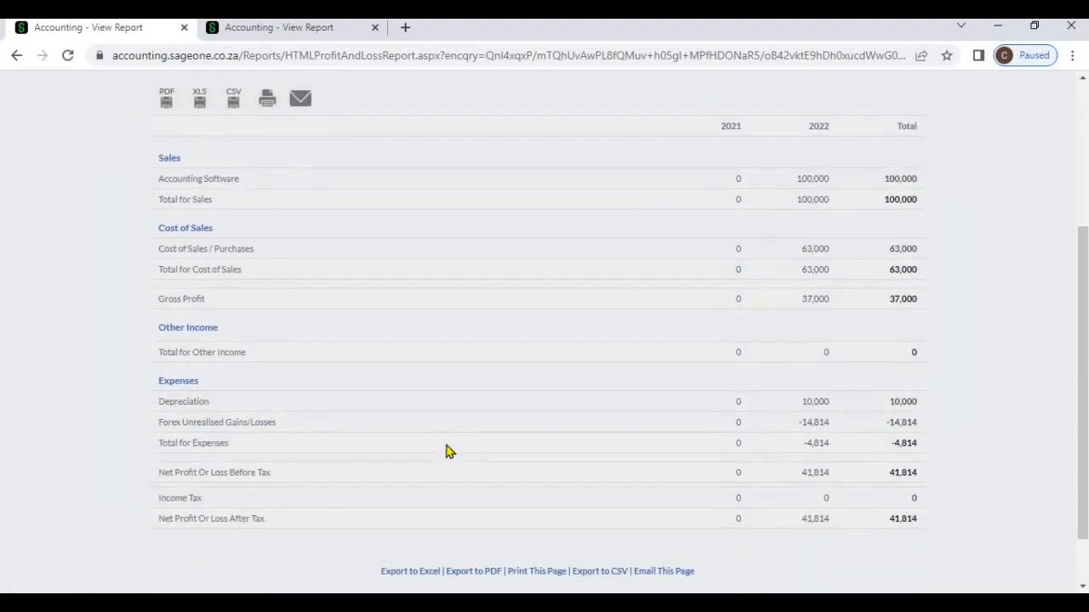
scroll(449, 451, up, 3)
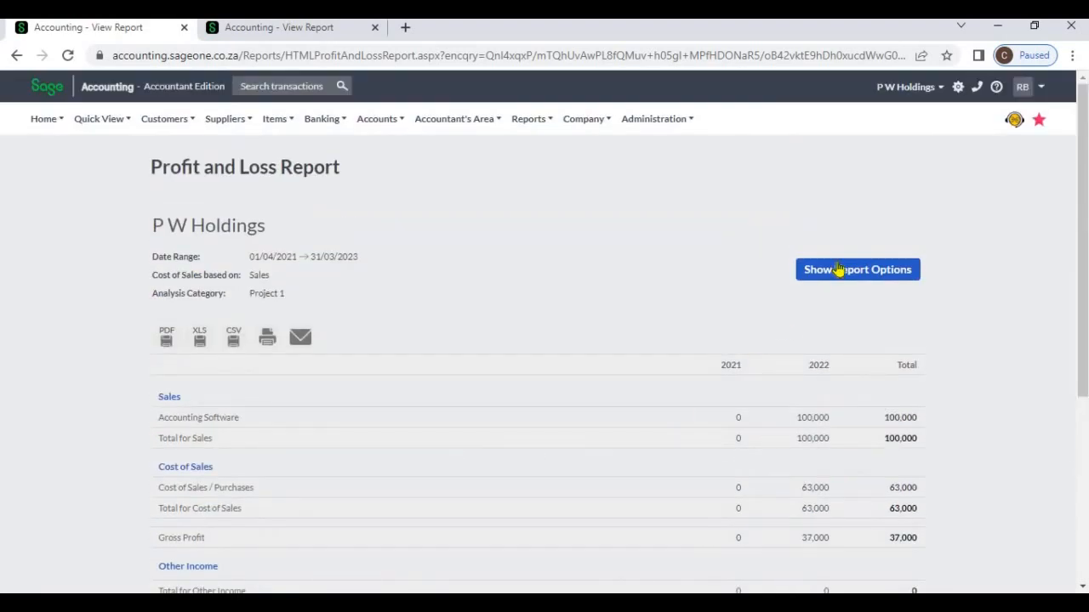
- Change the project filter to Project 2, refresh the report, and review its sales, expenses and net profit
click(838, 270)
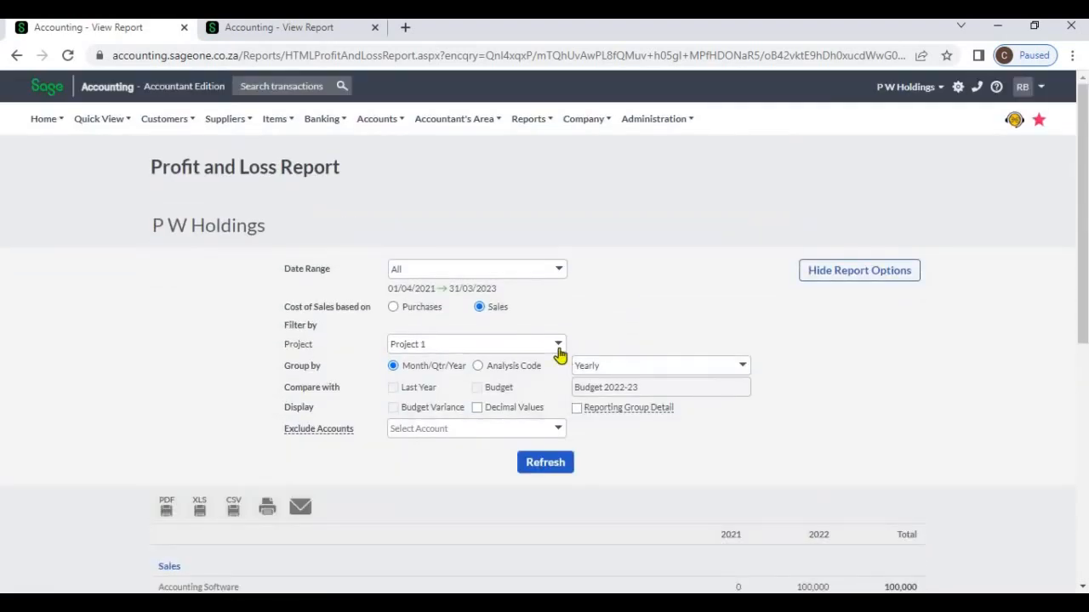
click(559, 351)
click(500, 400)
click(571, 461)
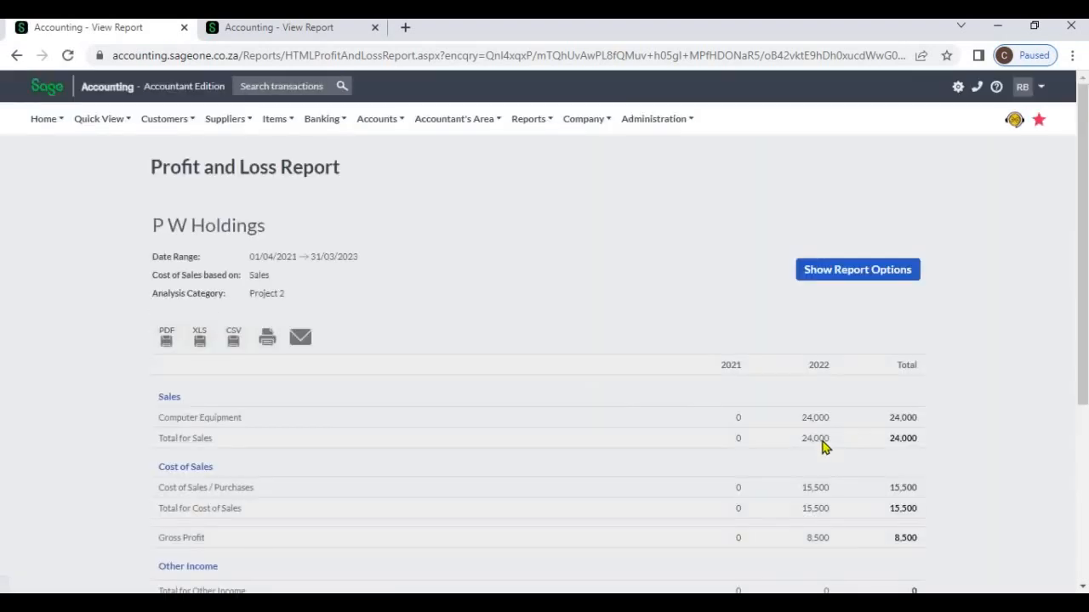
scroll(823, 446, down, 2)
scroll(823, 446, down, 2)
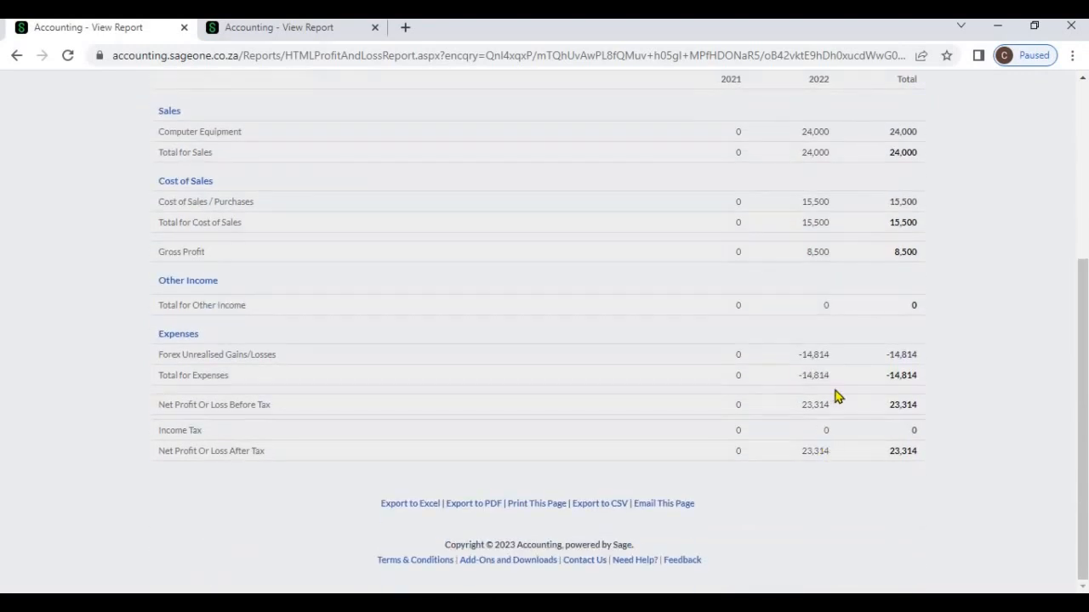
scroll(822, 443, up, 5)
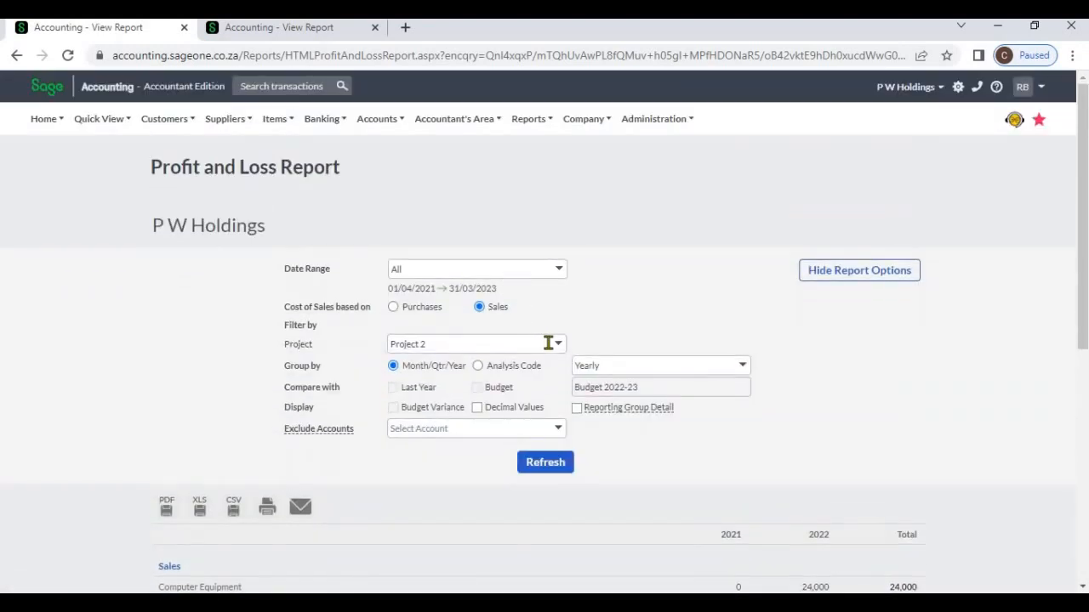
- Change the project filter to Uncategorised, refresh the report, and review its figures
click(477, 343)
click(476, 414)
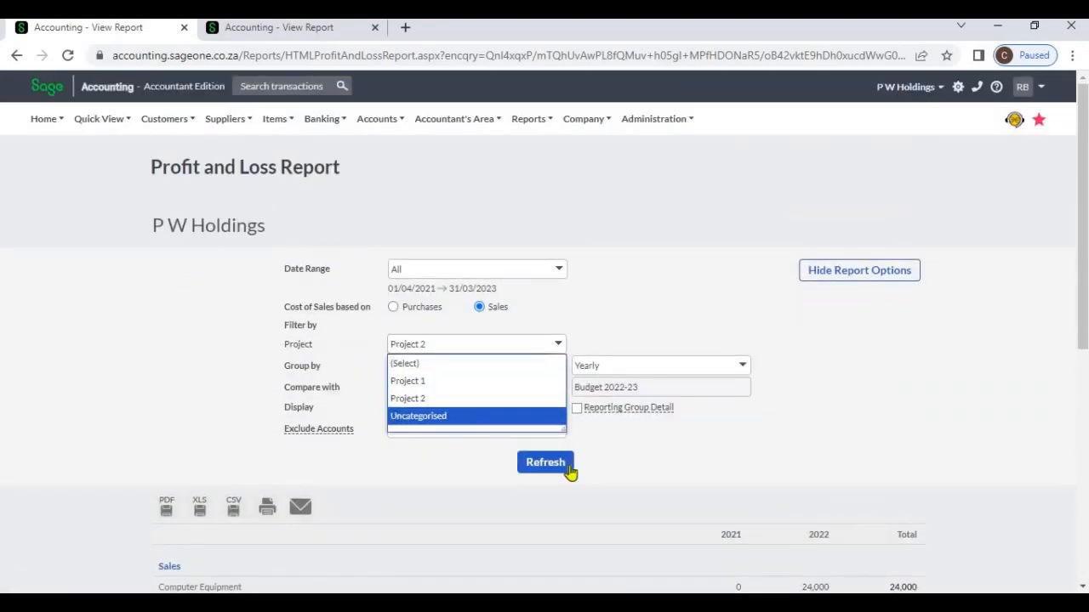
click(569, 469)
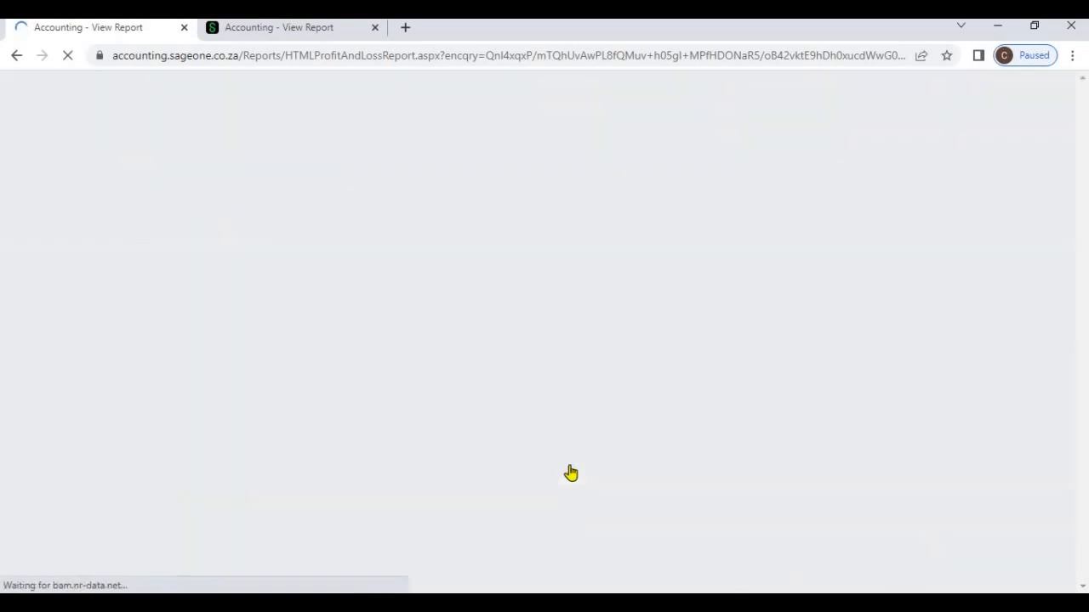
scroll(578, 464, down, 3)
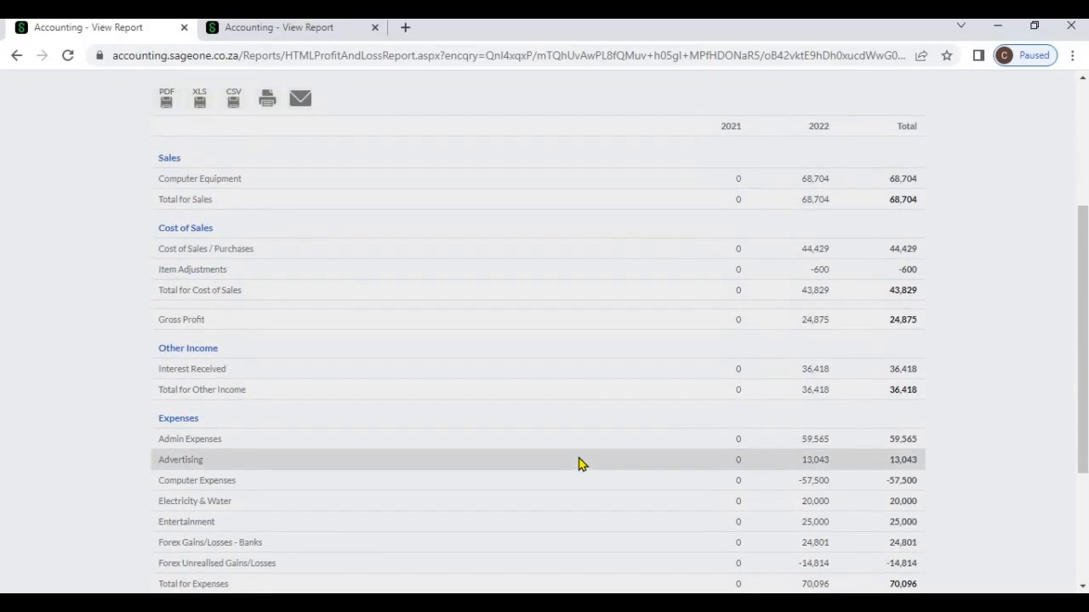
scroll(581, 465, down, 3)
scroll(581, 464, up, 5)
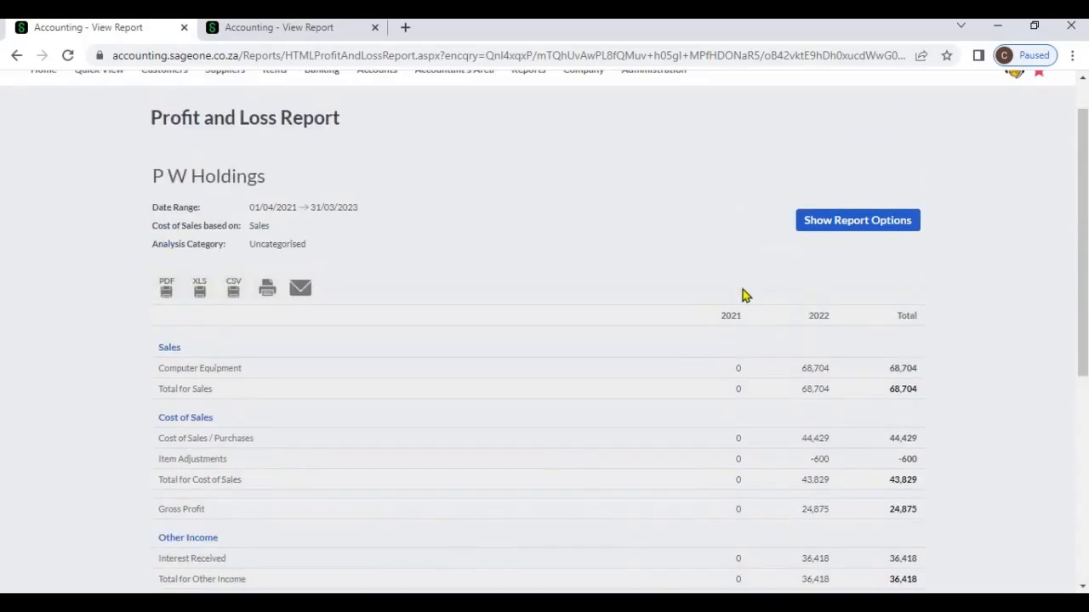
- Set the date range to Yearly for the current year, compare with Last Year, and refresh and review the report
click(821, 226)
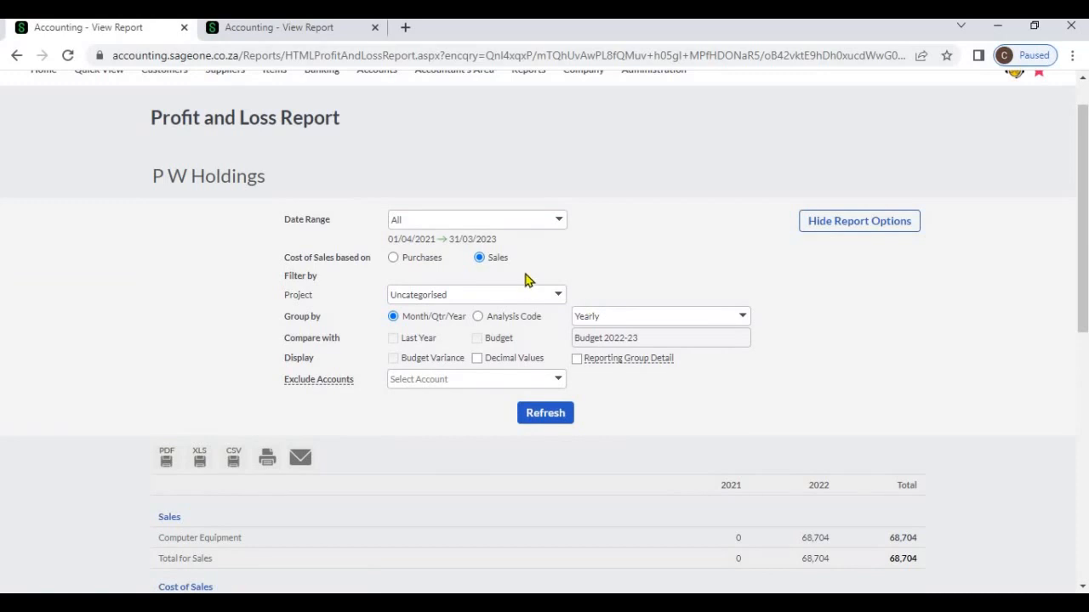
click(560, 222)
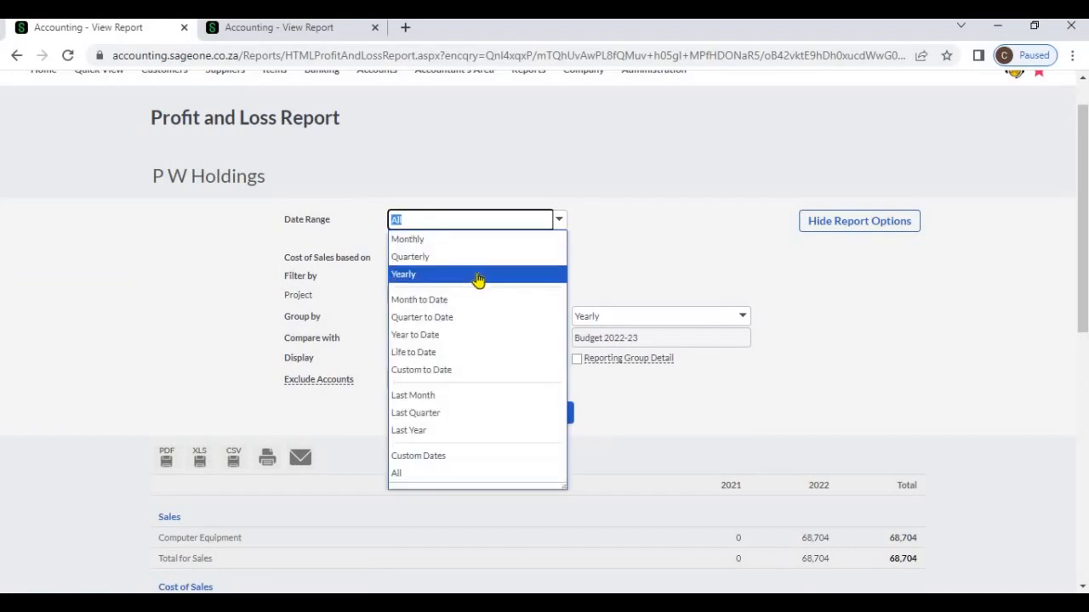
click(478, 275)
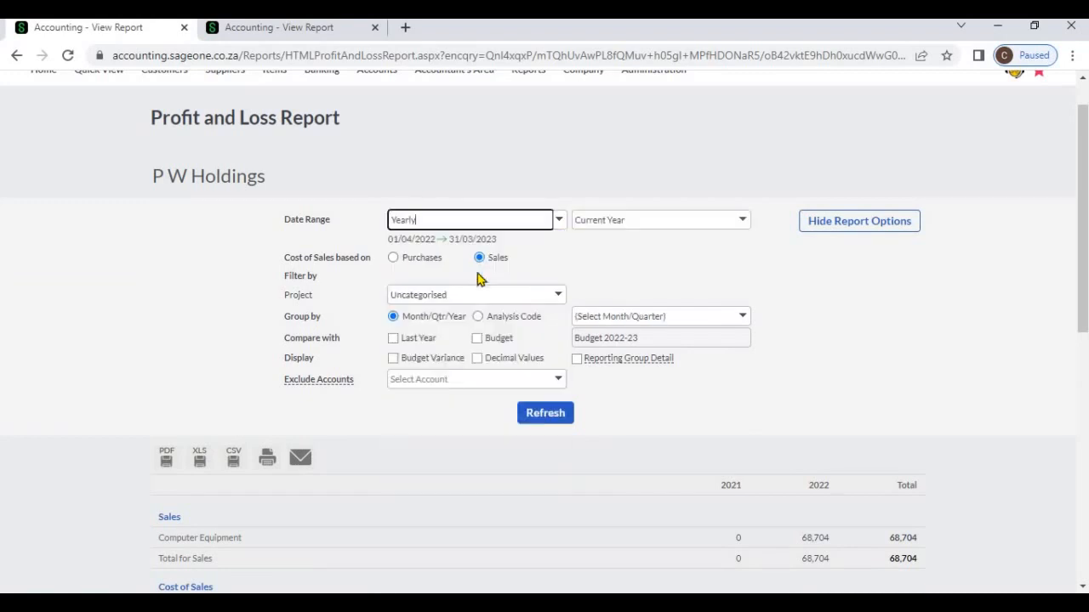
click(394, 339)
click(544, 413)
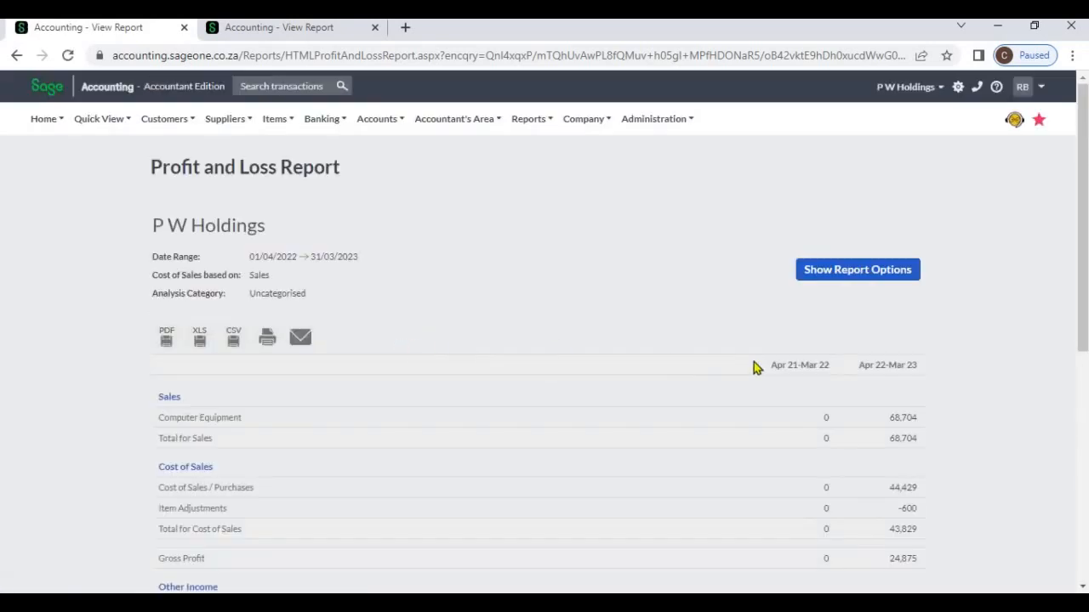
scroll(778, 340, down, 1)
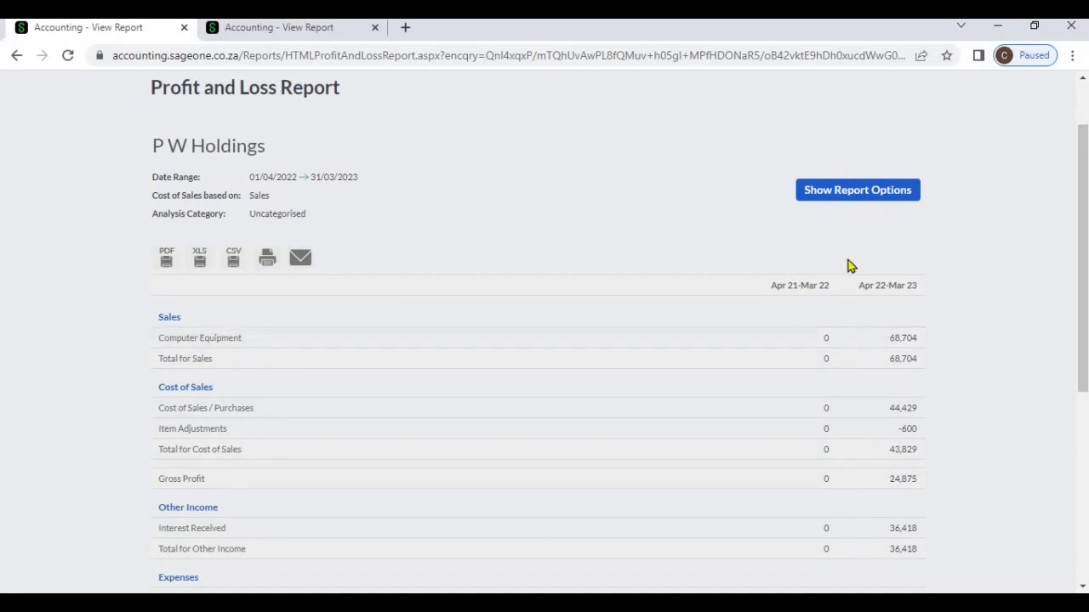
- Remove the Last Year comparison, turn on Decimal Values, and refresh the report
click(840, 195)
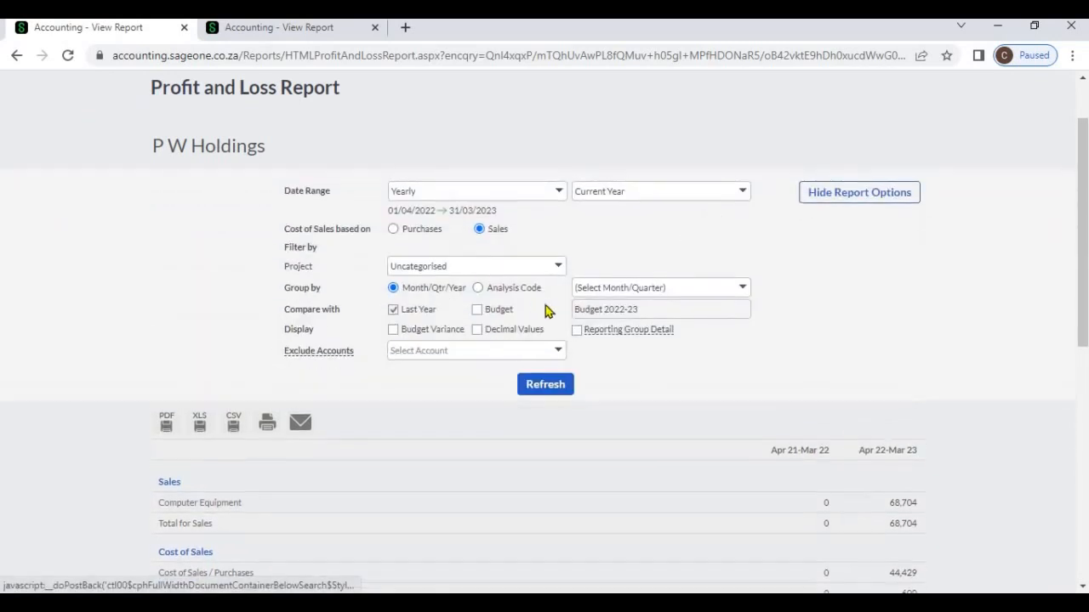
click(393, 308)
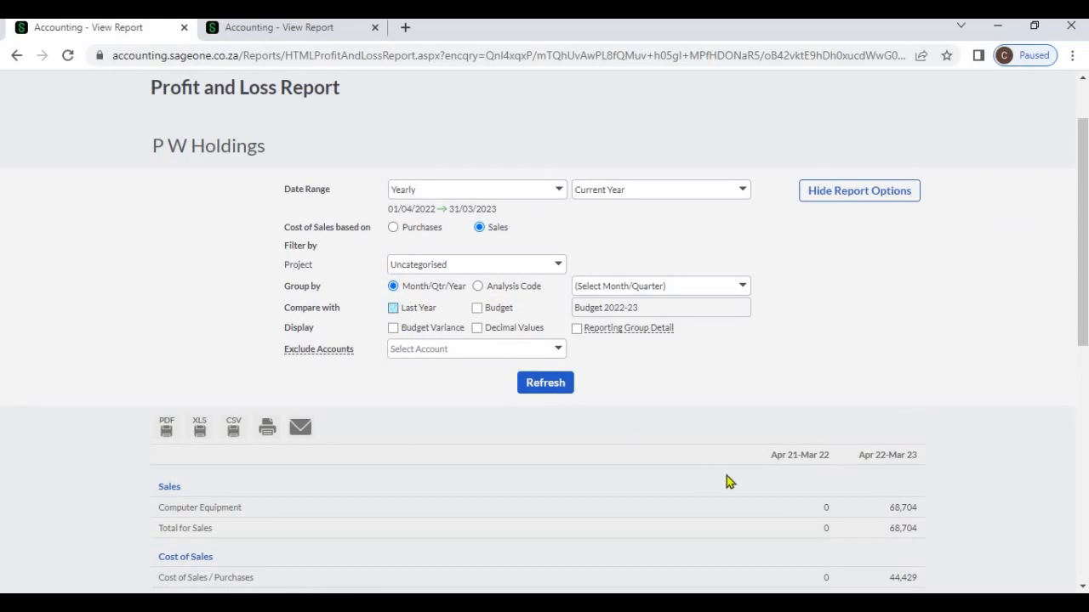
click(478, 328)
click(534, 387)
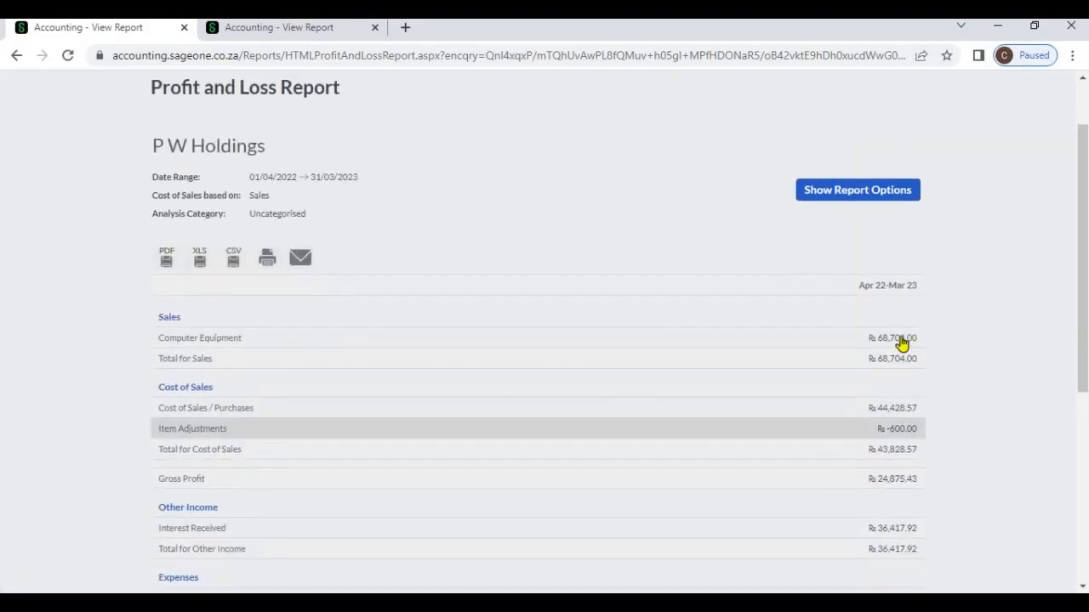
- Compare the current year's report with Budget 2022-23 and refresh it
click(813, 198)
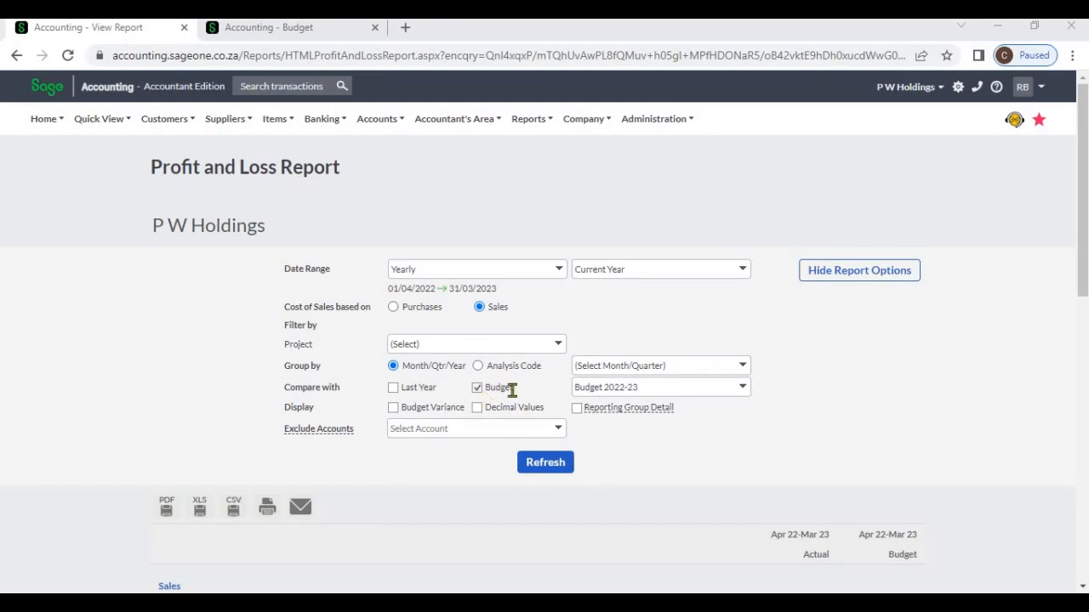
click(743, 393)
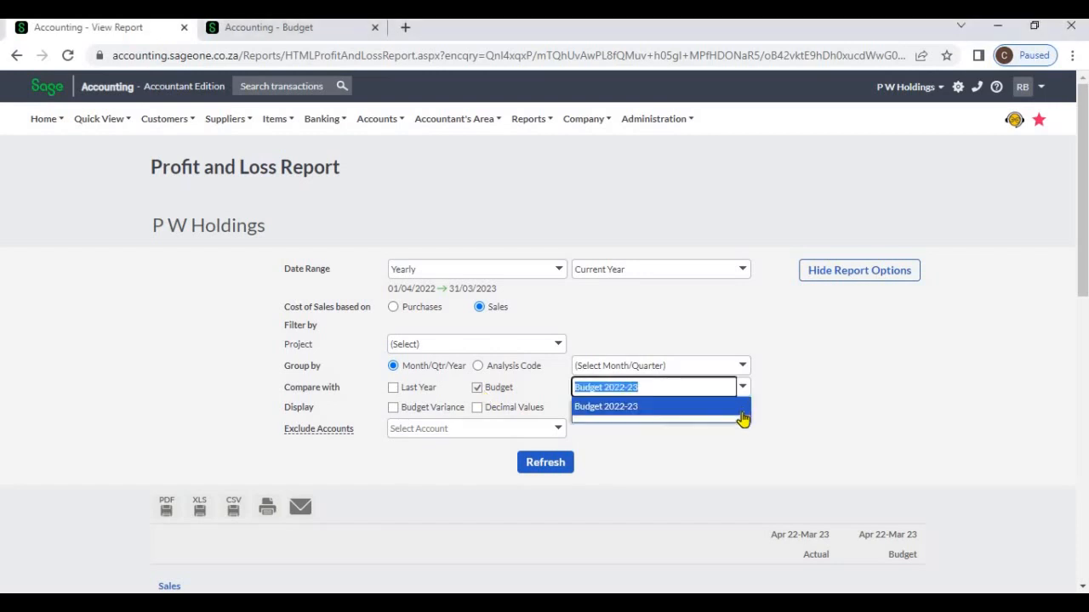
click(783, 448)
scroll(783, 449, down, 1)
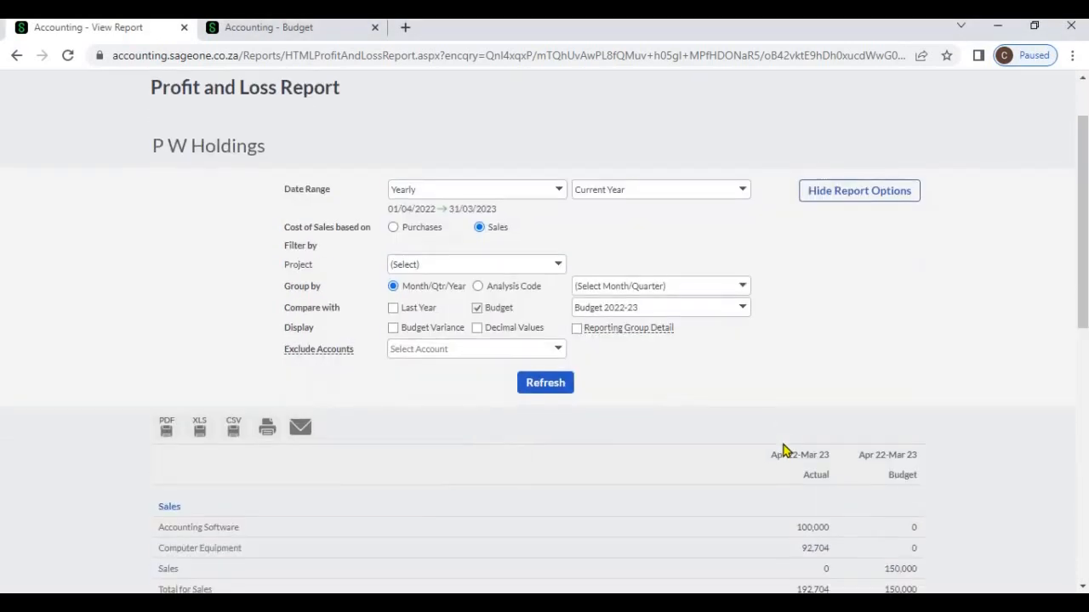
click(553, 388)
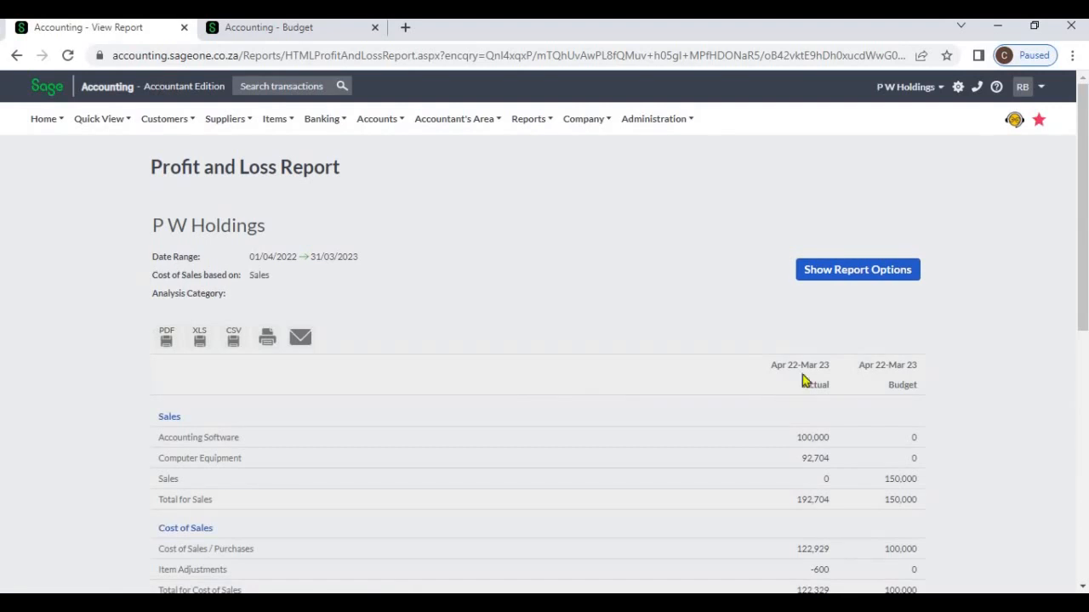
- Turn on the Budget Variance display, refresh the report, and review the variance column through net profit after tax
click(849, 286)
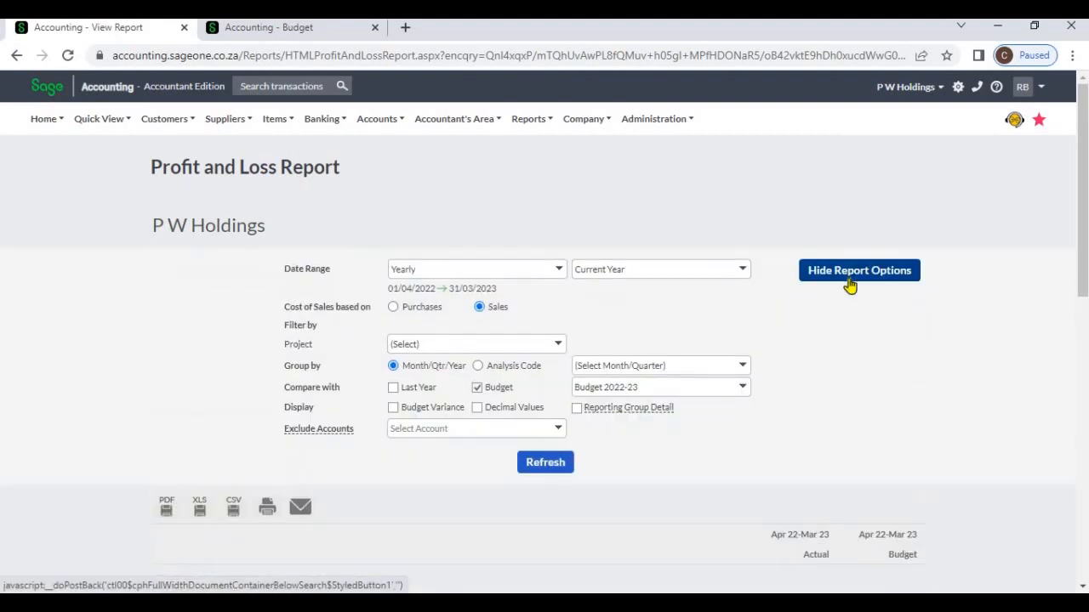
click(393, 408)
click(542, 472)
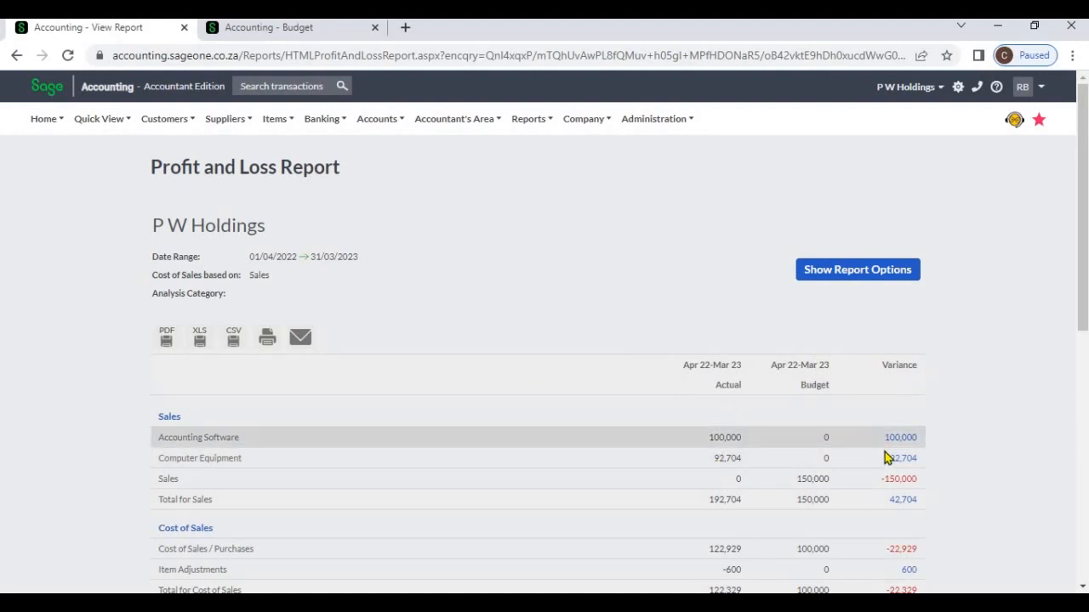
scroll(884, 460, down, 5)
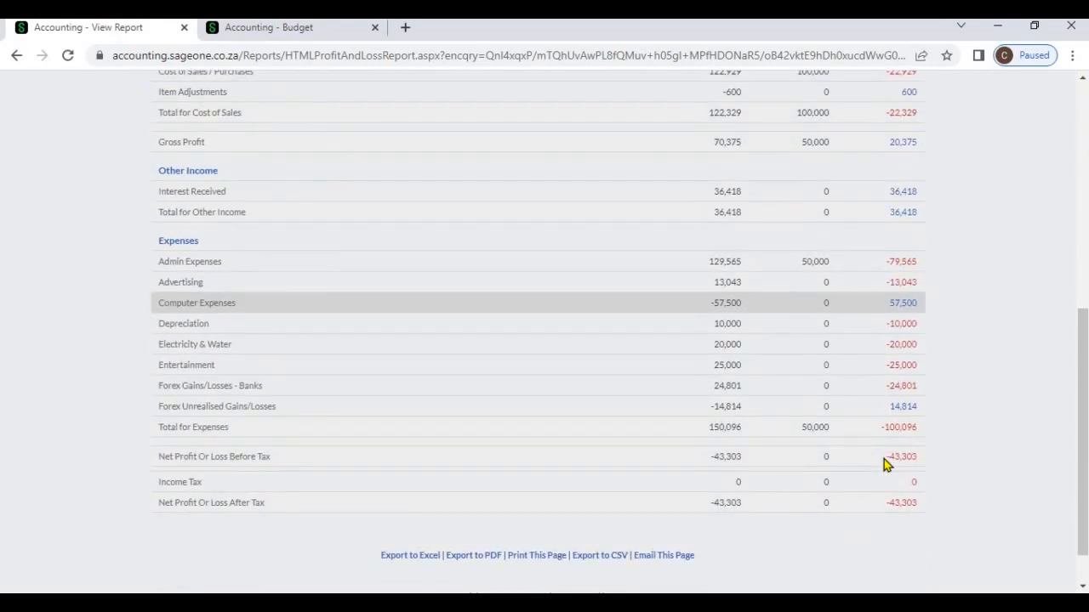
- Show the report options and inspect which accounts are available under Exclude Accounts, leaving none selected
scroll(883, 459, up, 6)
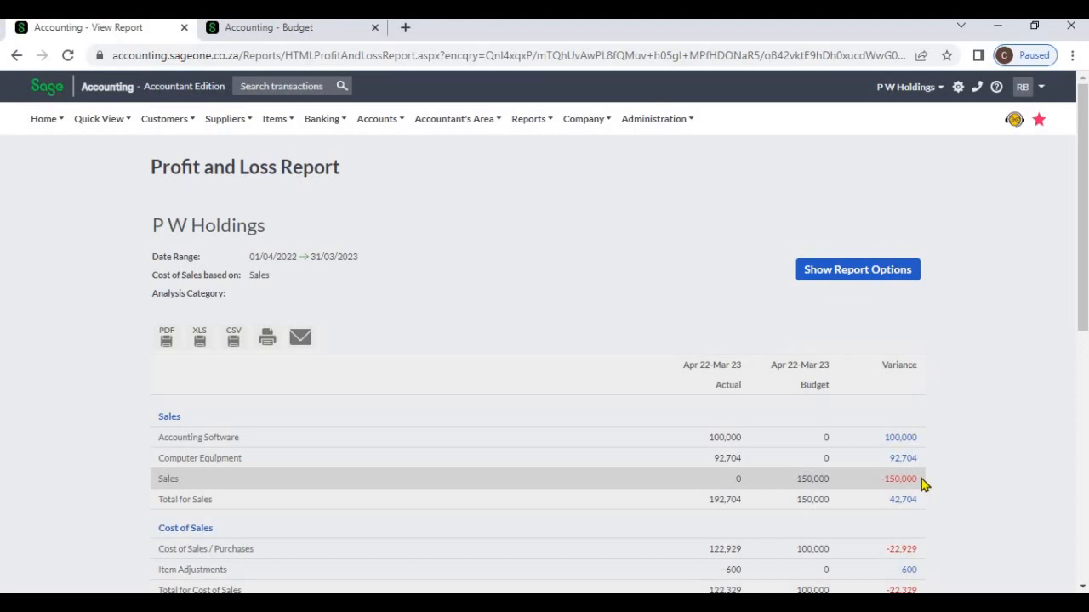
scroll(921, 478, down, 3)
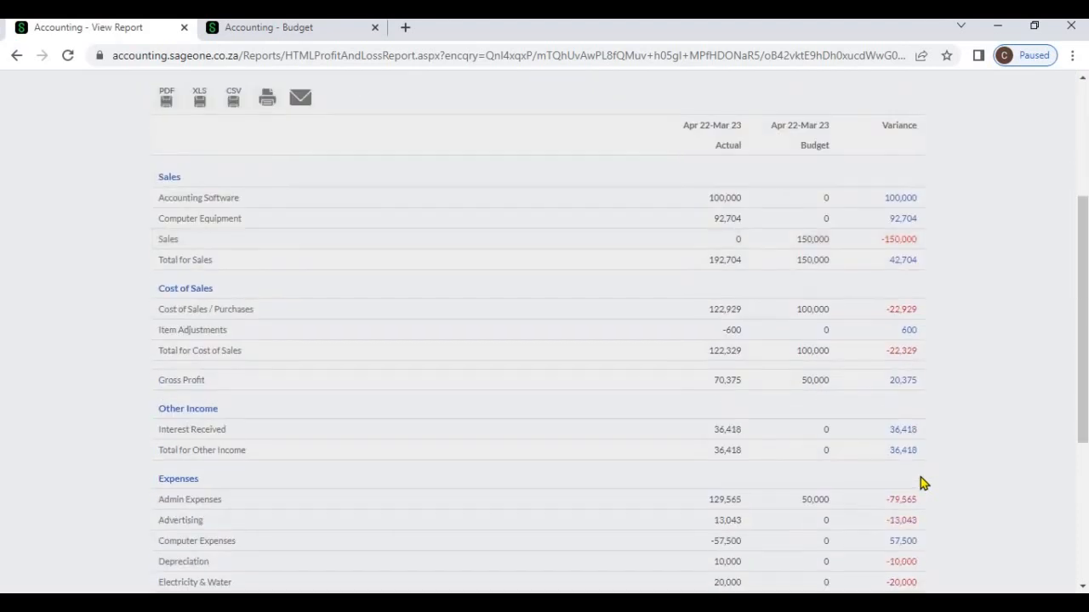
scroll(921, 479, down, 3)
scroll(811, 345, up, 6)
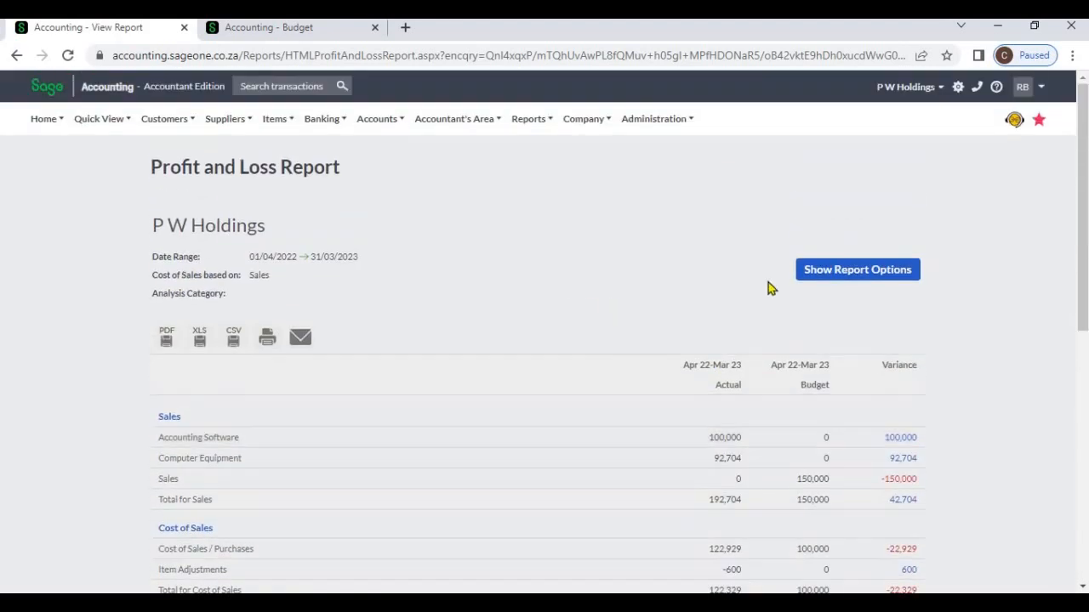
click(798, 272)
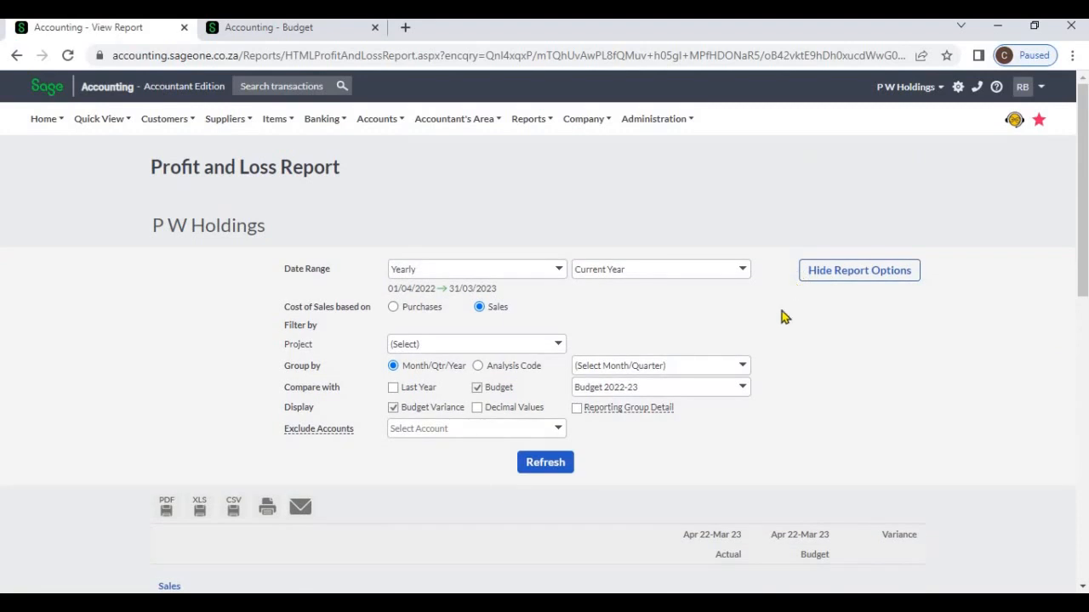
click(558, 430)
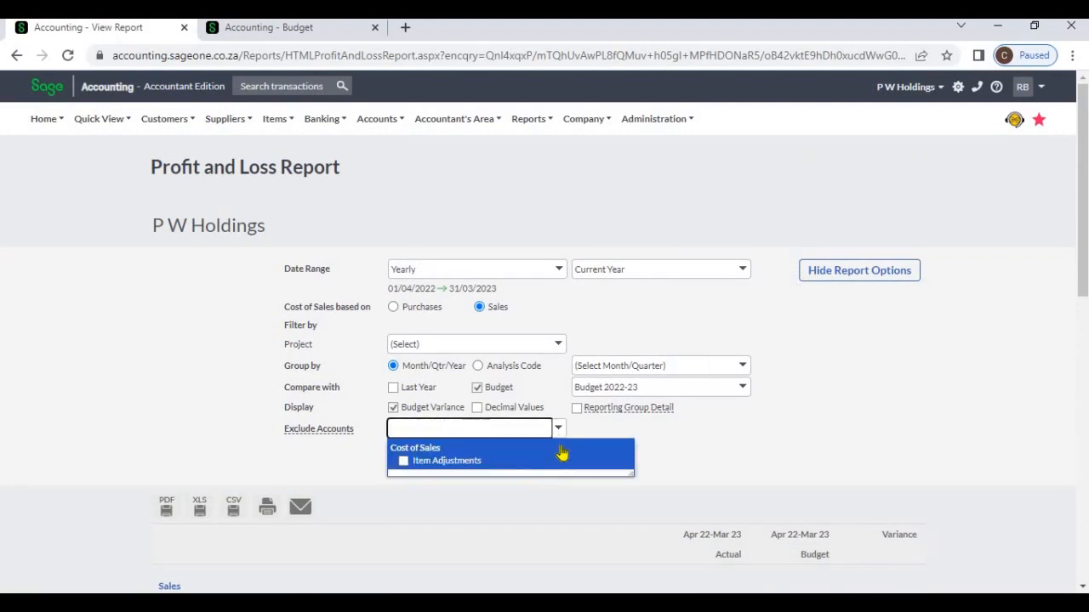
click(404, 461)
click(728, 462)
click(559, 429)
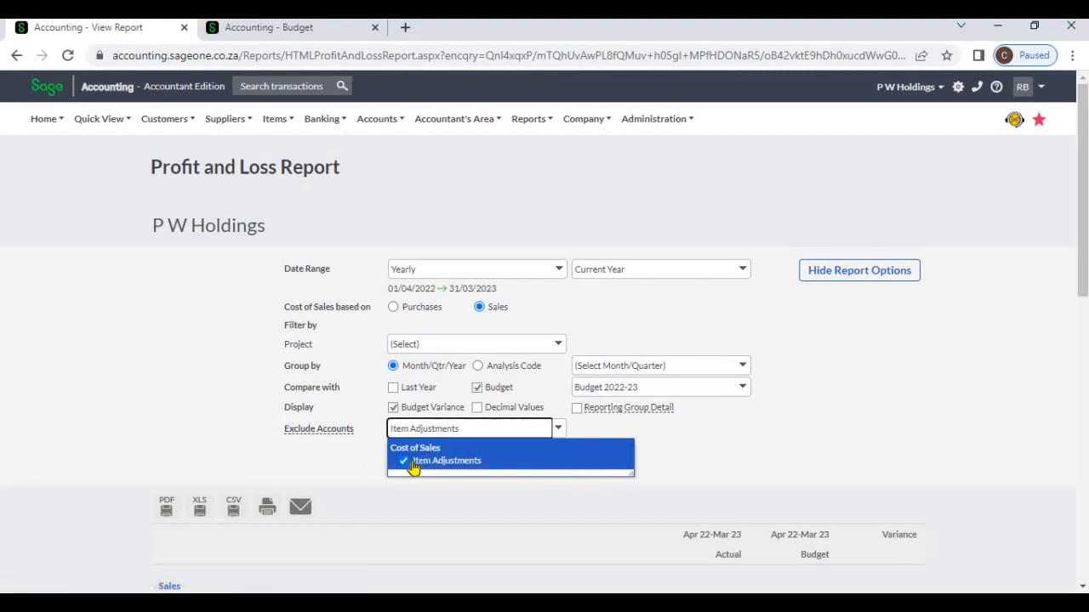
click(767, 467)
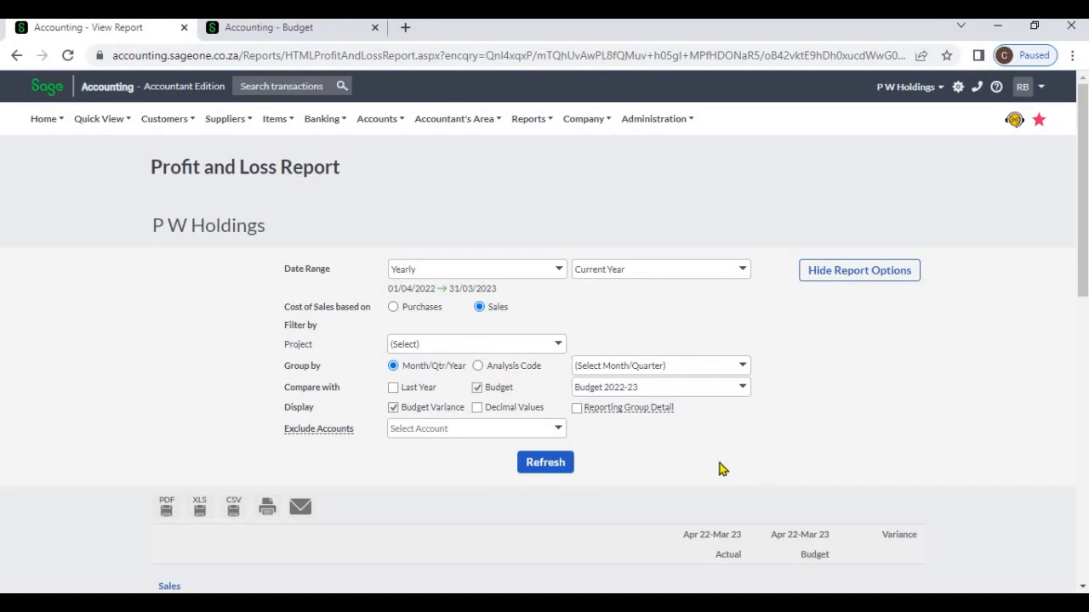
- Turn on Reporting Group Detail, refresh the report, and review the breakdown of Admin Expenses
mouse_move(372, 124)
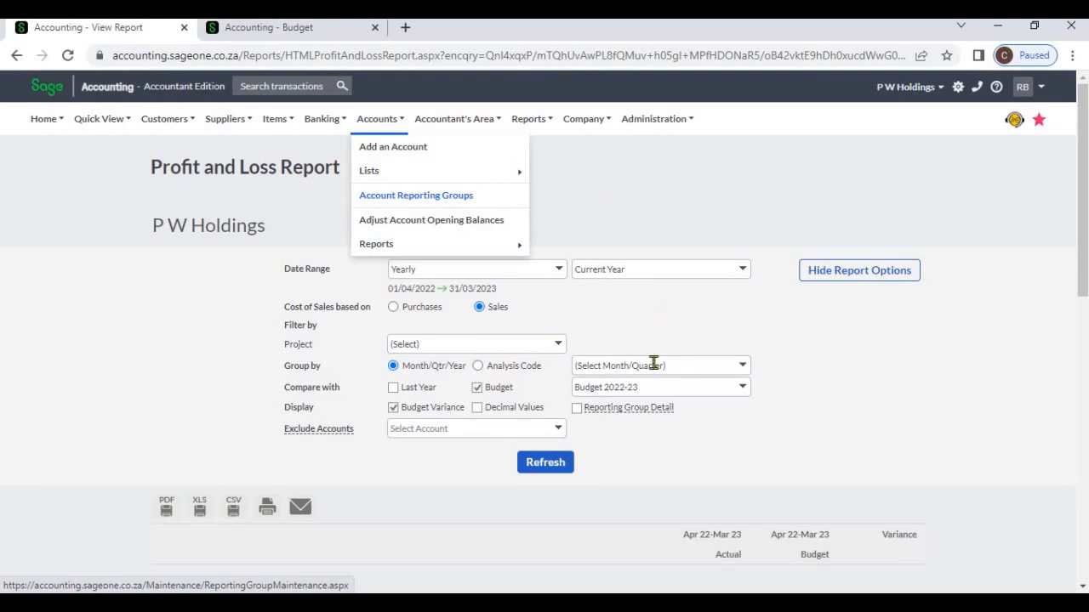
click(577, 410)
mouse_move(636, 410)
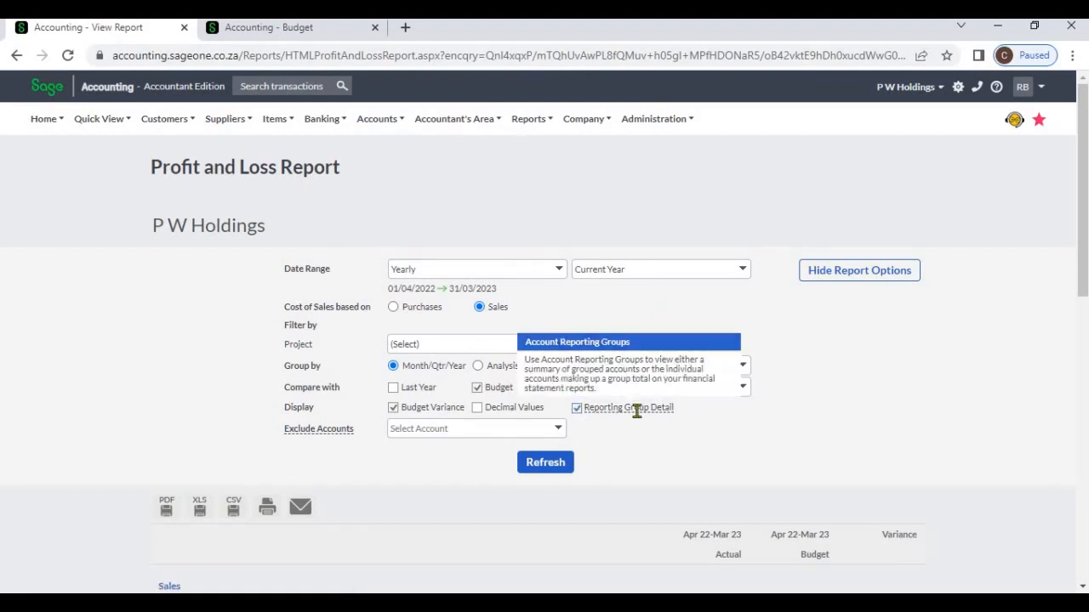
click(577, 408)
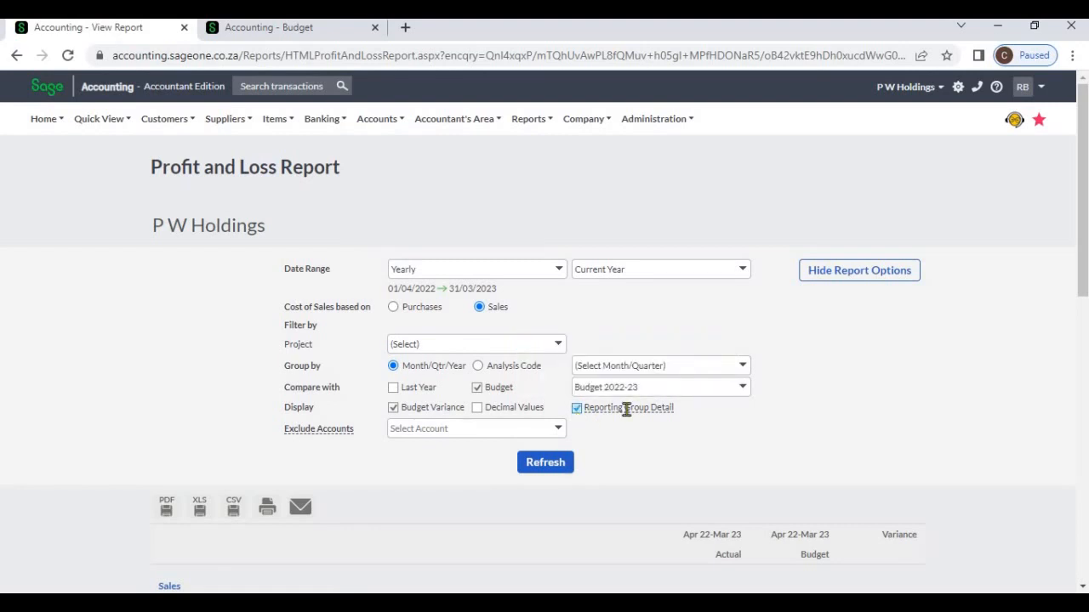
mouse_move(627, 410)
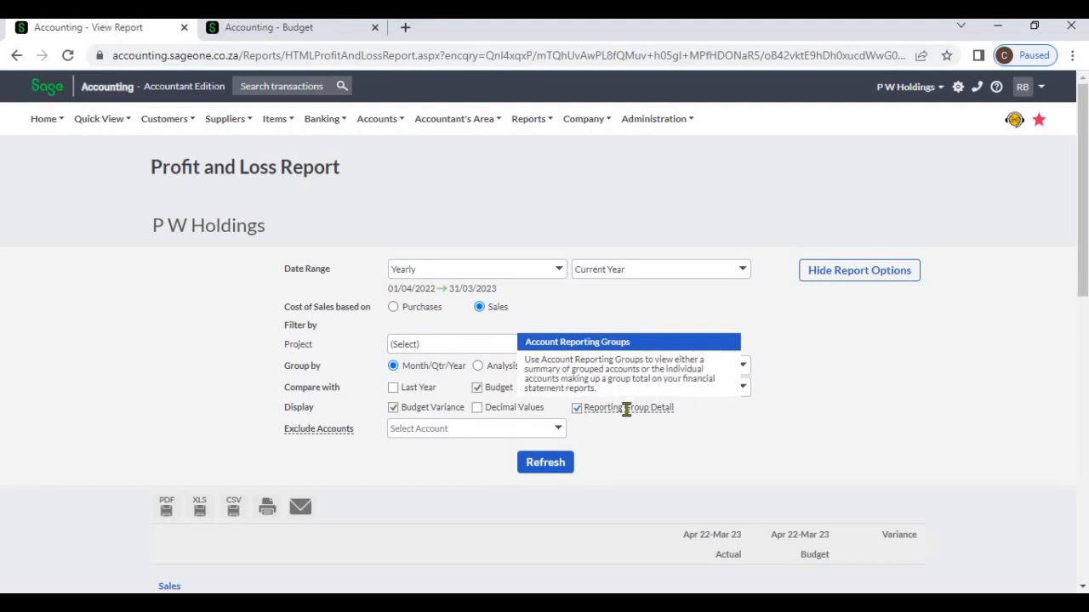
click(555, 464)
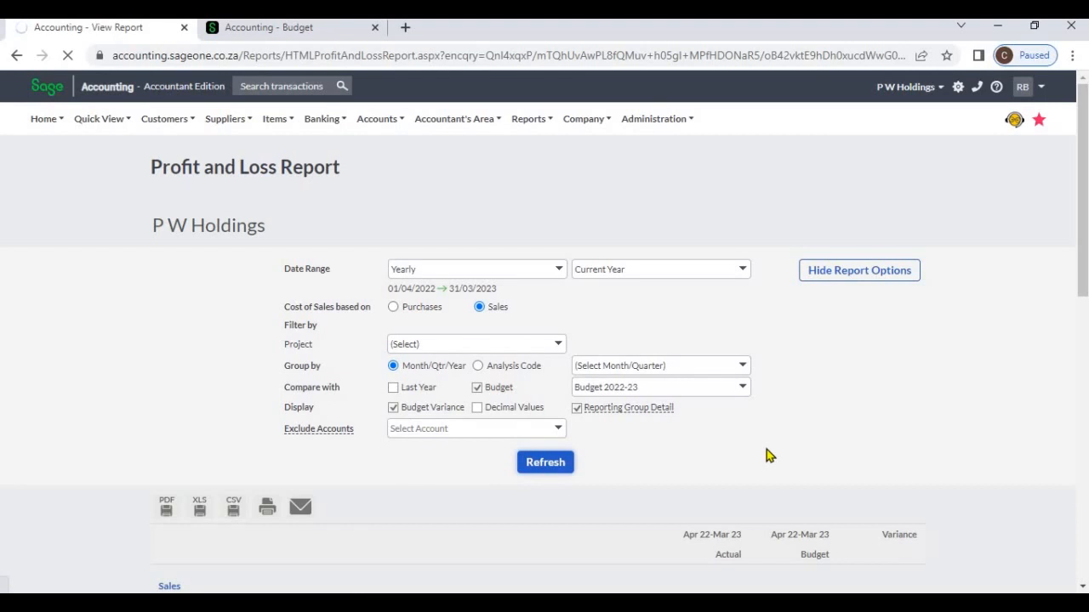
scroll(452, 444, down, 1)
scroll(452, 449, down, 4)
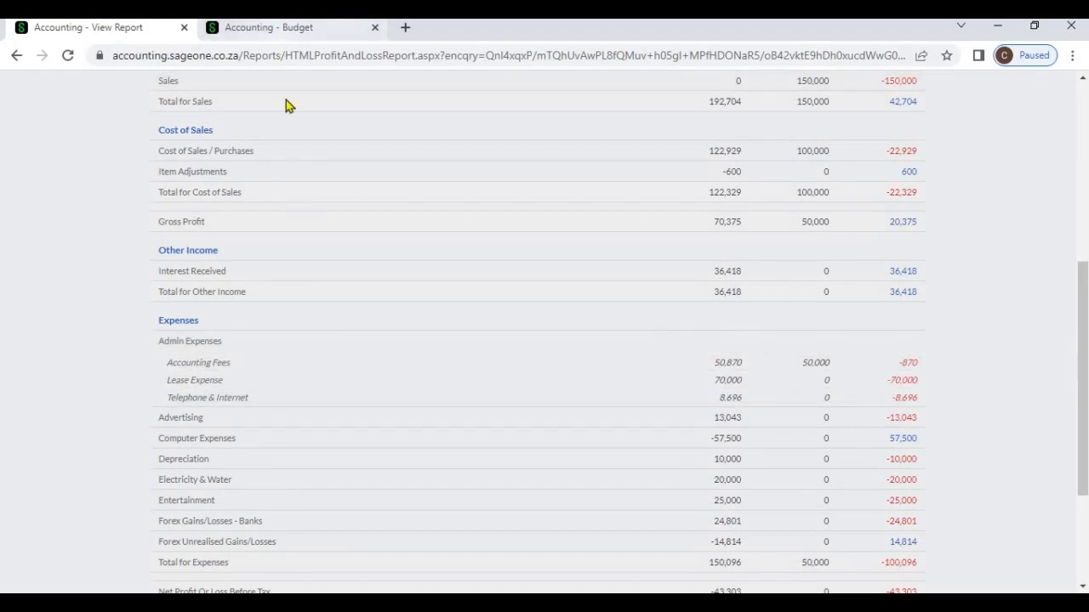
- Open Account Reporting Groups in the Budget browser tab, examine the Admin Expenses group's accounts, and return to the report
click(280, 31)
click(532, 358)
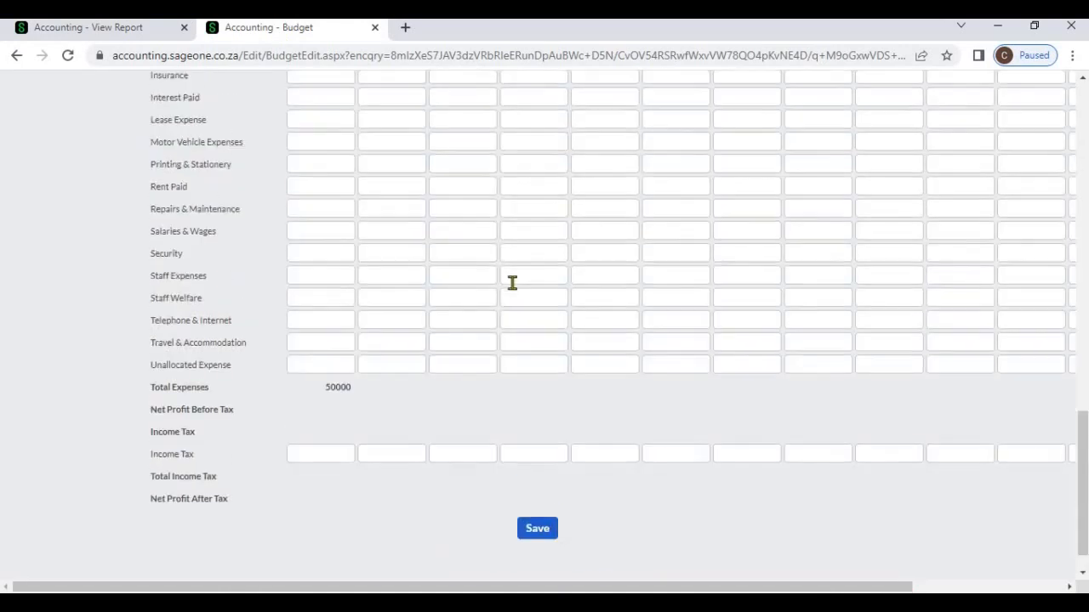
scroll(513, 284, up, 10)
scroll(446, 231, up, 5)
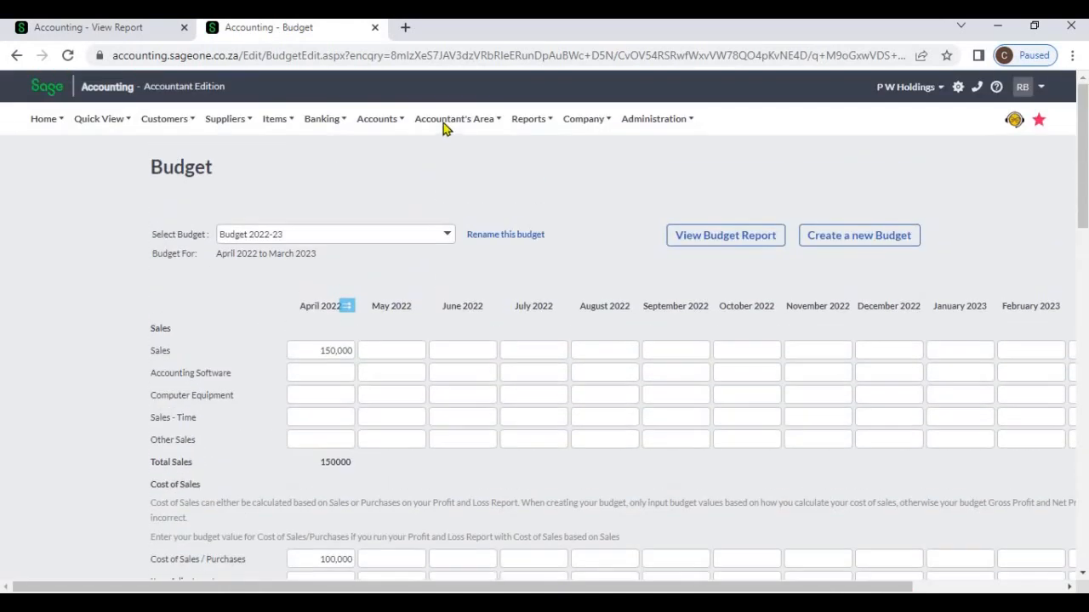
click(445, 126)
click(395, 126)
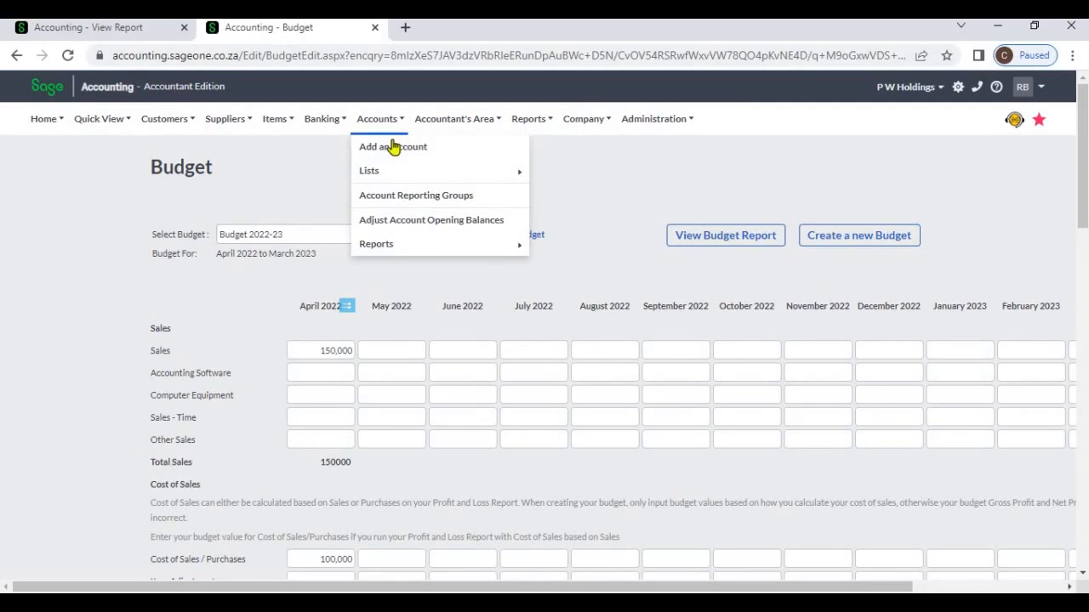
click(407, 197)
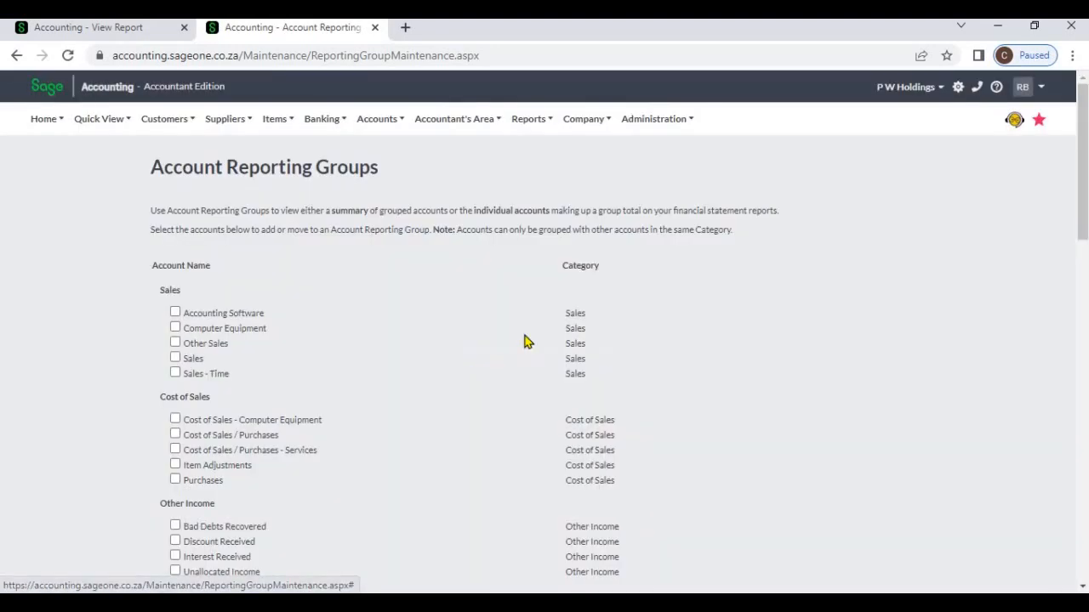
scroll(525, 343, down, 4)
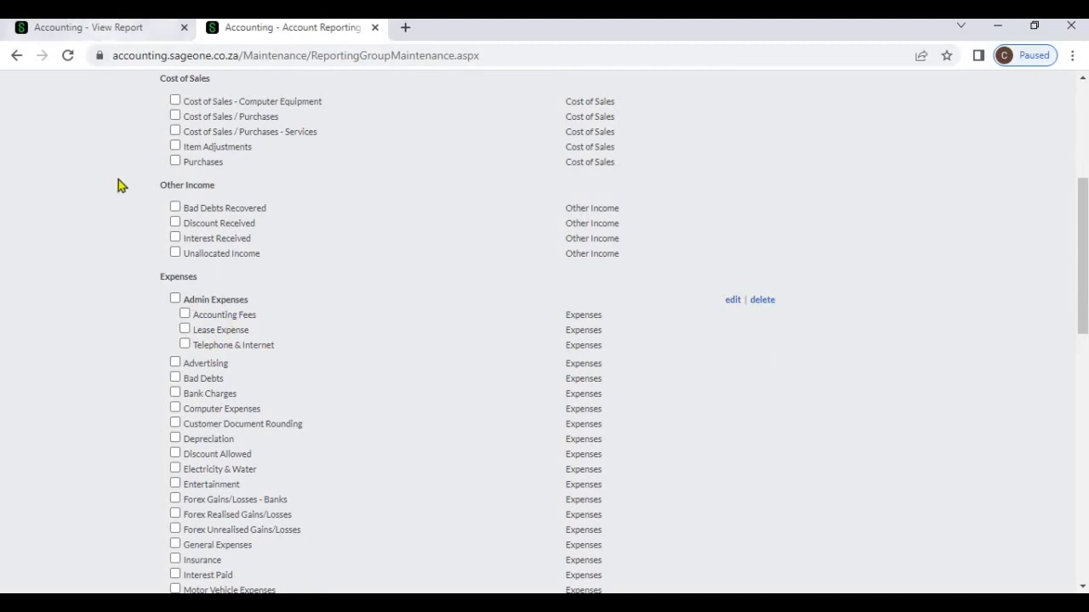
click(107, 34)
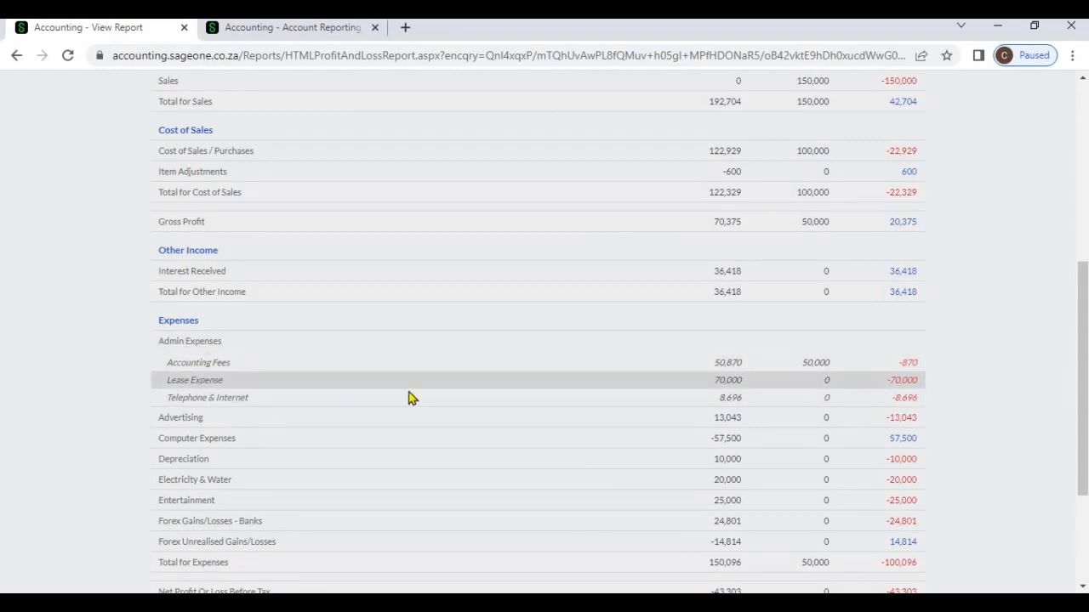
- Turn off Budget Variance, the Budget comparison and Reporting Group Detail, refresh the report, and compare Admin Expenses with its reporting group
scroll(667, 358, up, 5)
scroll(668, 357, up, 1)
click(845, 274)
click(393, 408)
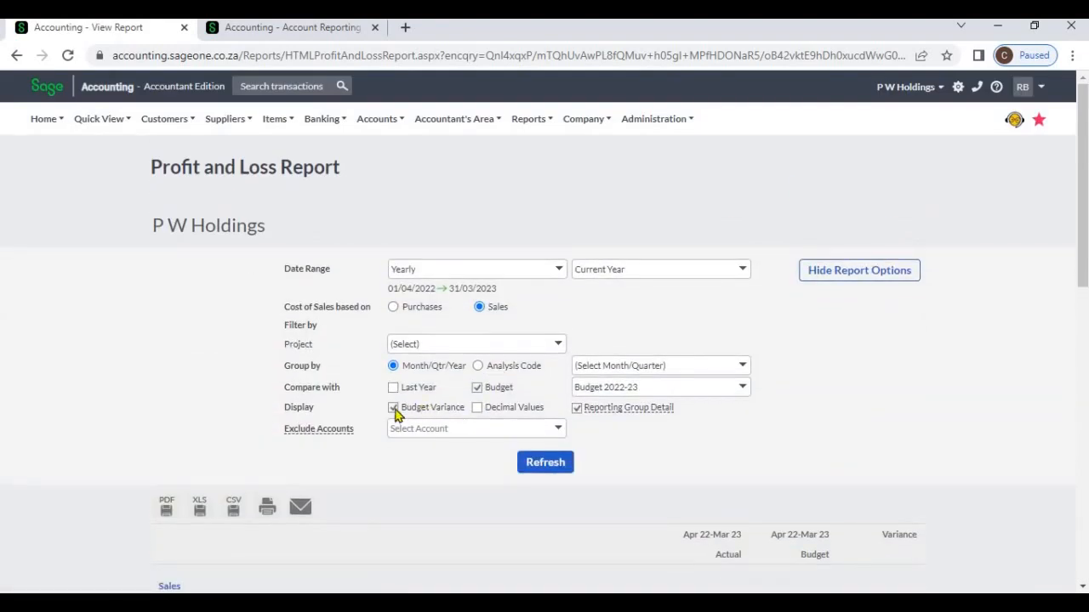
click(476, 388)
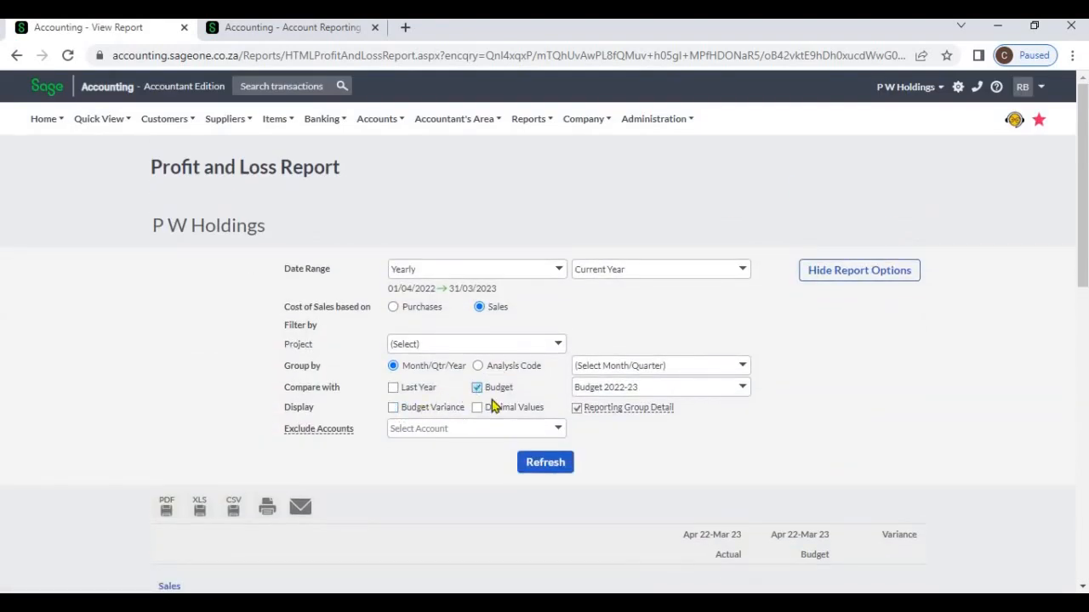
click(577, 409)
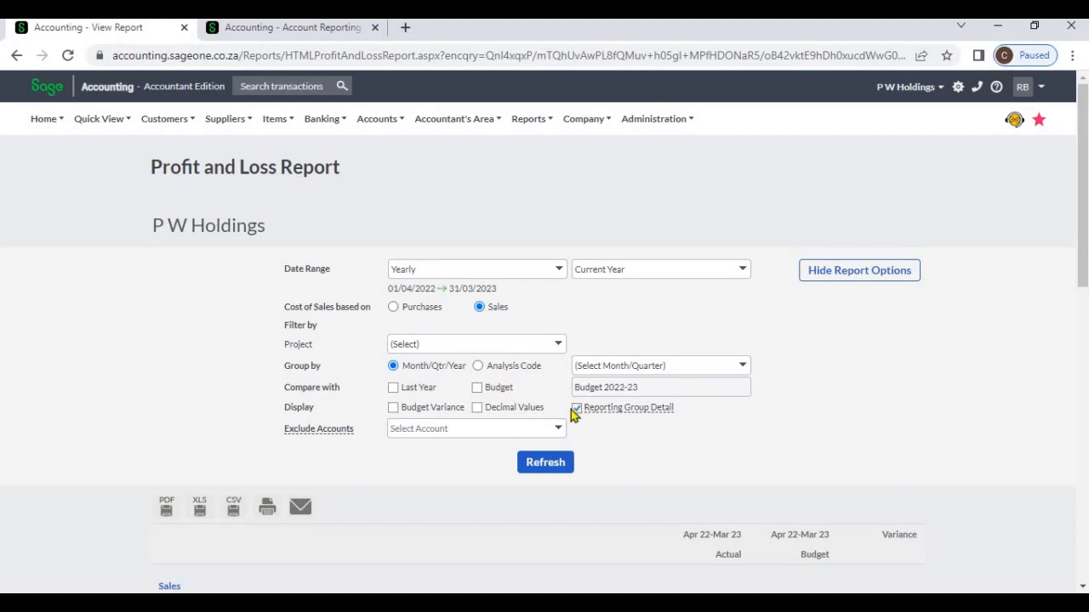
click(562, 464)
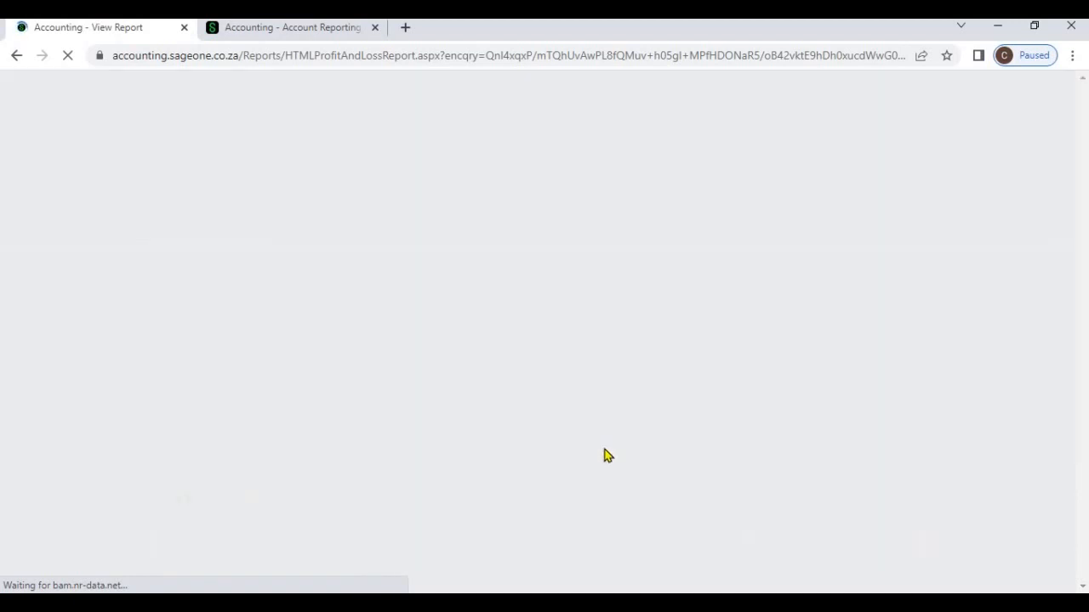
scroll(609, 451, down, 4)
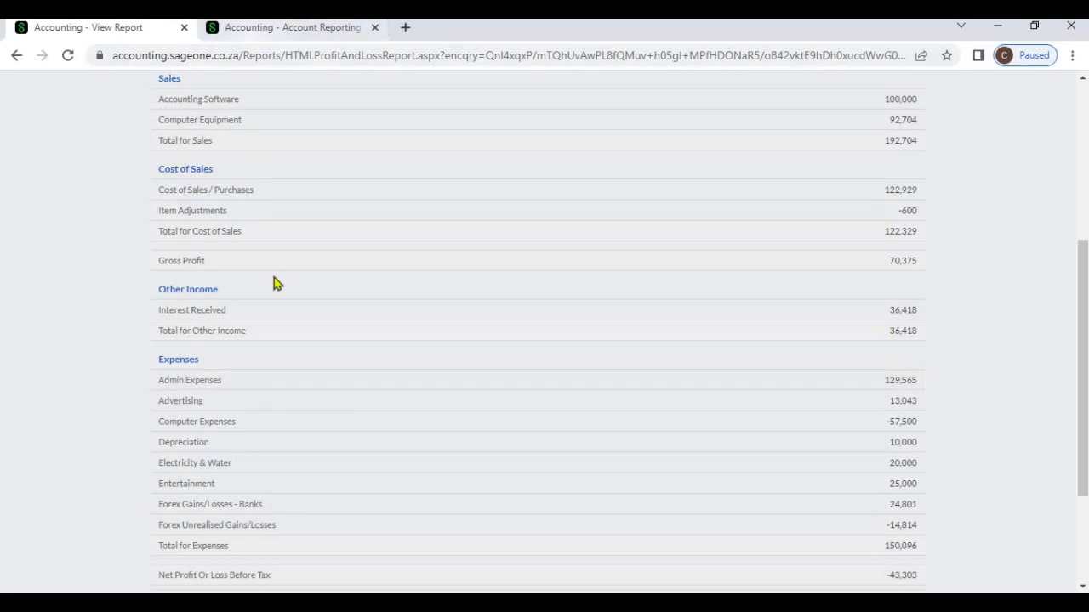
key(ctrl+Tab)
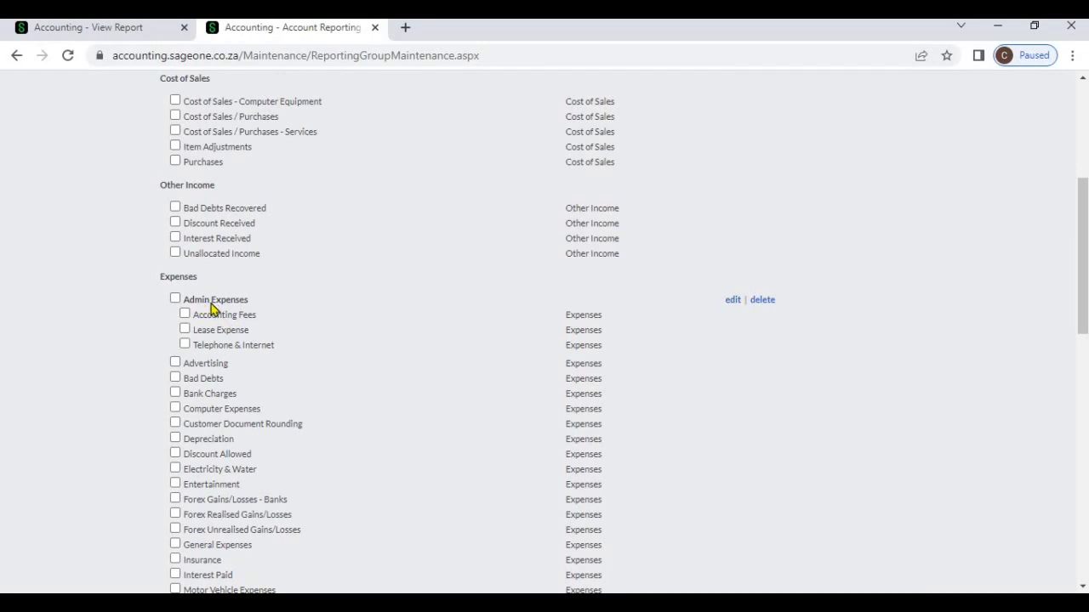
click(102, 27)
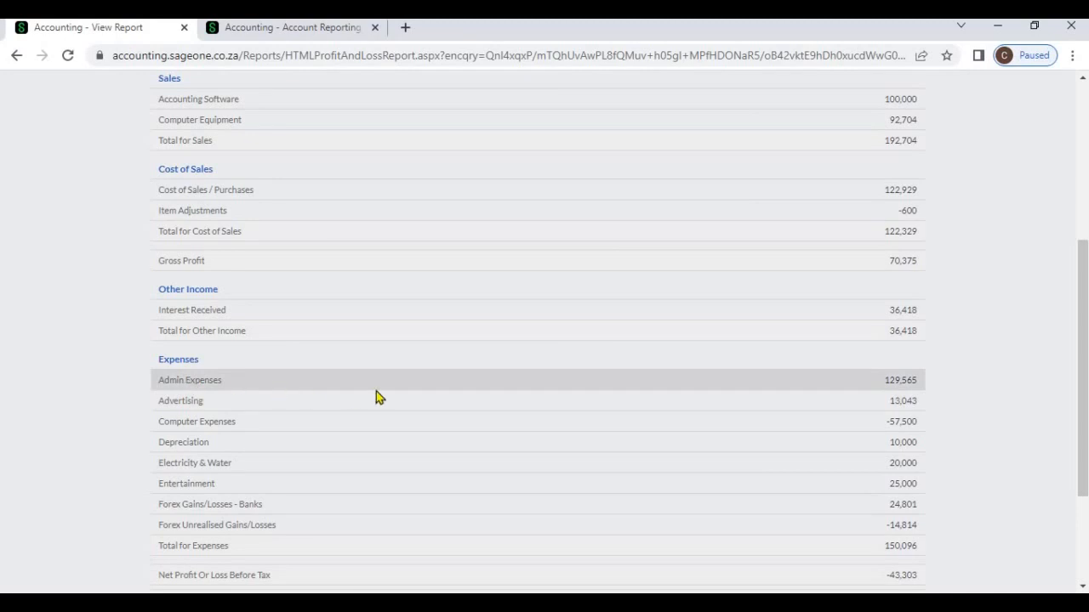
- Turn Reporting Group Detail back on, refresh the report, and review the individual accounts under Admin Expenses
scroll(792, 274, up, 5)
click(800, 271)
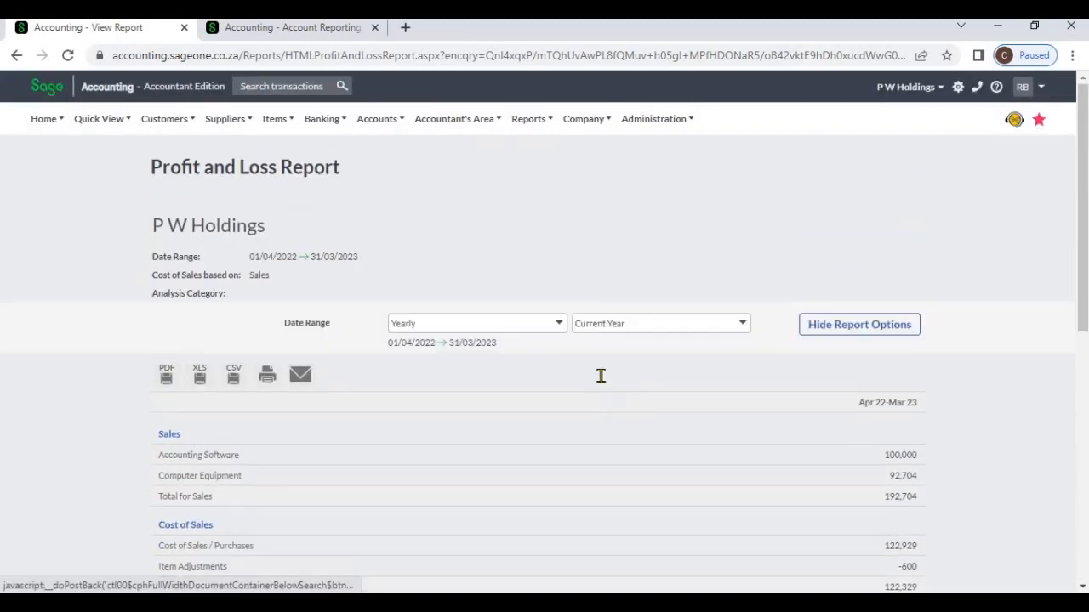
click(578, 409)
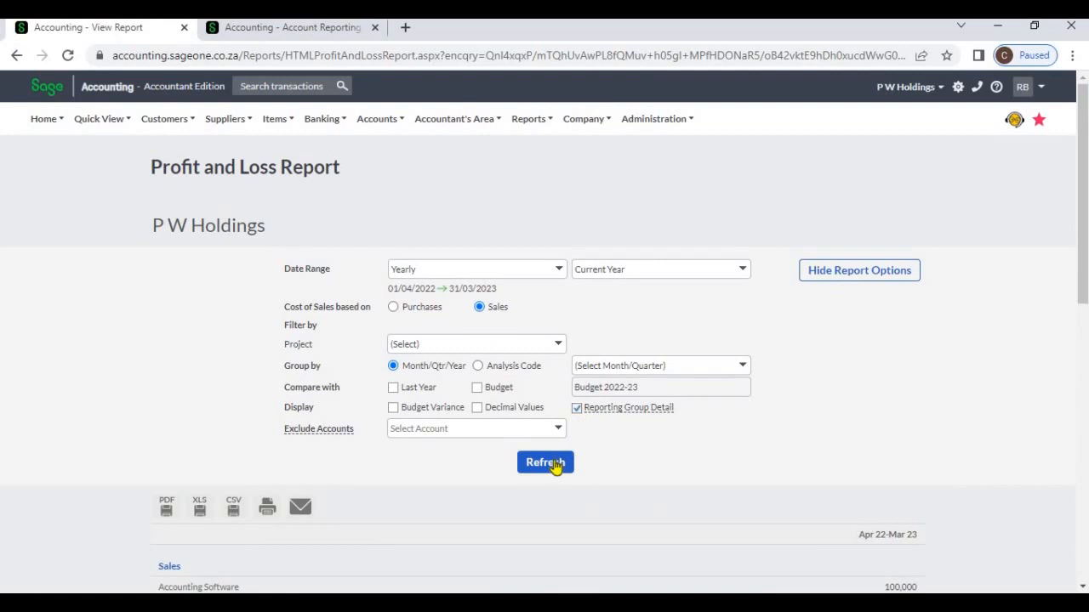
click(551, 463)
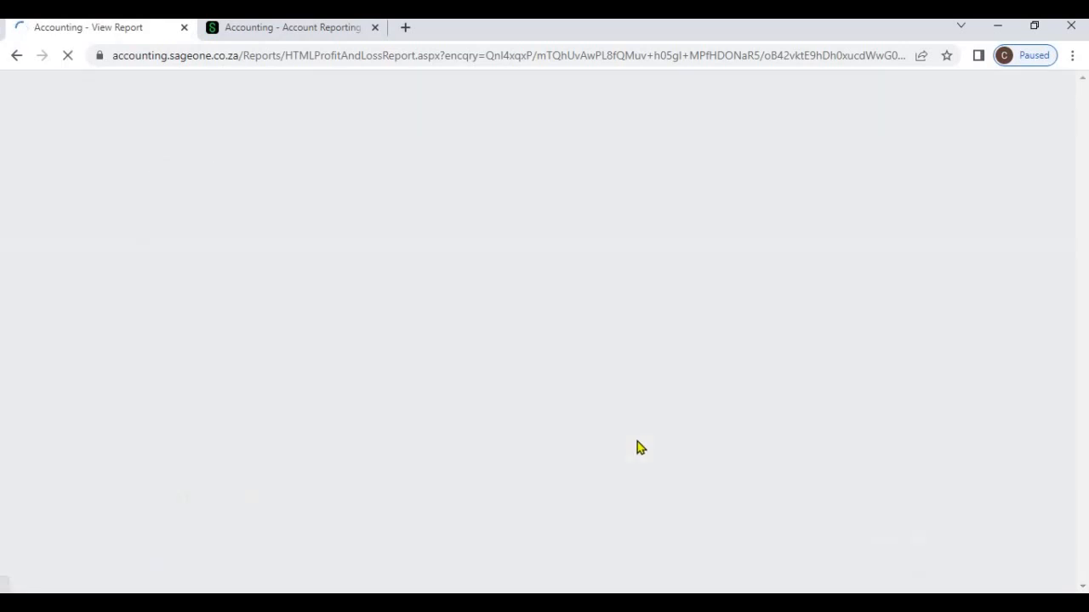
scroll(630, 452, down, 1)
scroll(629, 460, down, 3)
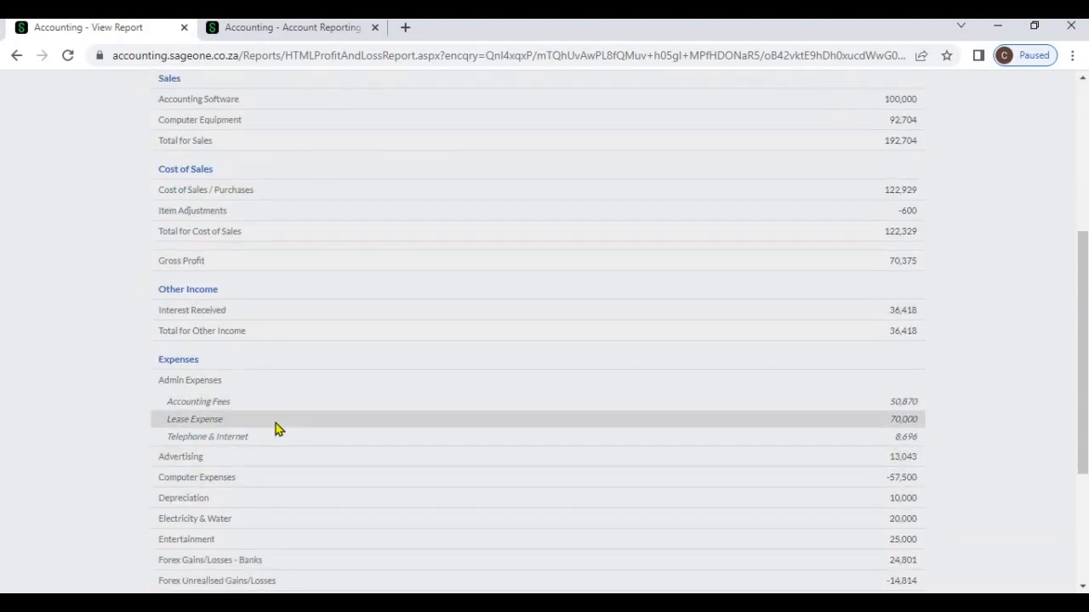
- Group the report by the Project analysis code, refresh it, and review the project columns through net profit after tax
scroll(281, 436, up, 4)
click(858, 272)
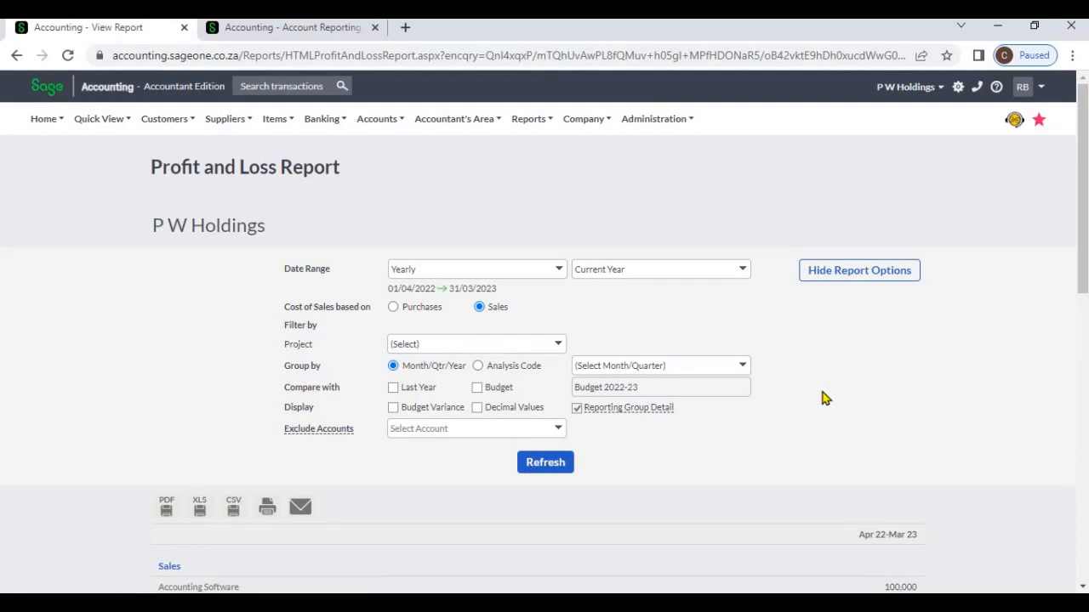
click(479, 366)
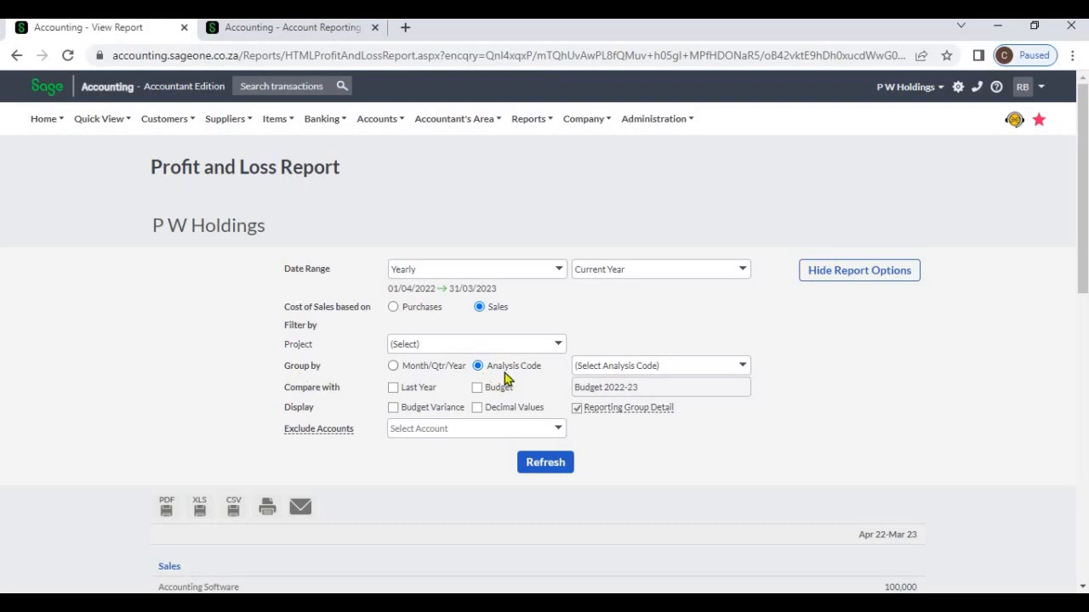
click(745, 366)
click(702, 402)
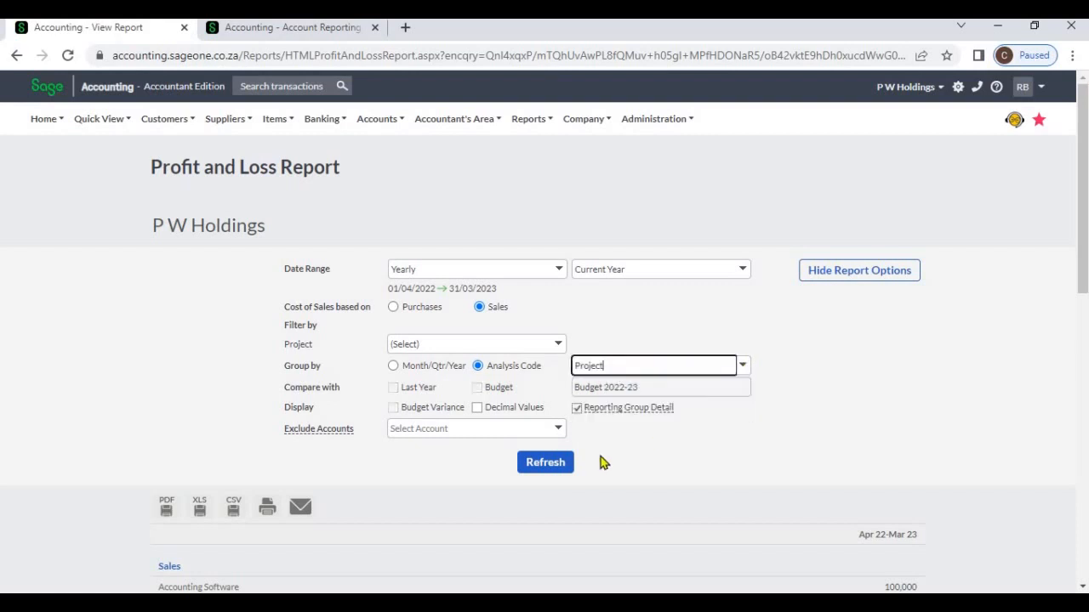
click(546, 464)
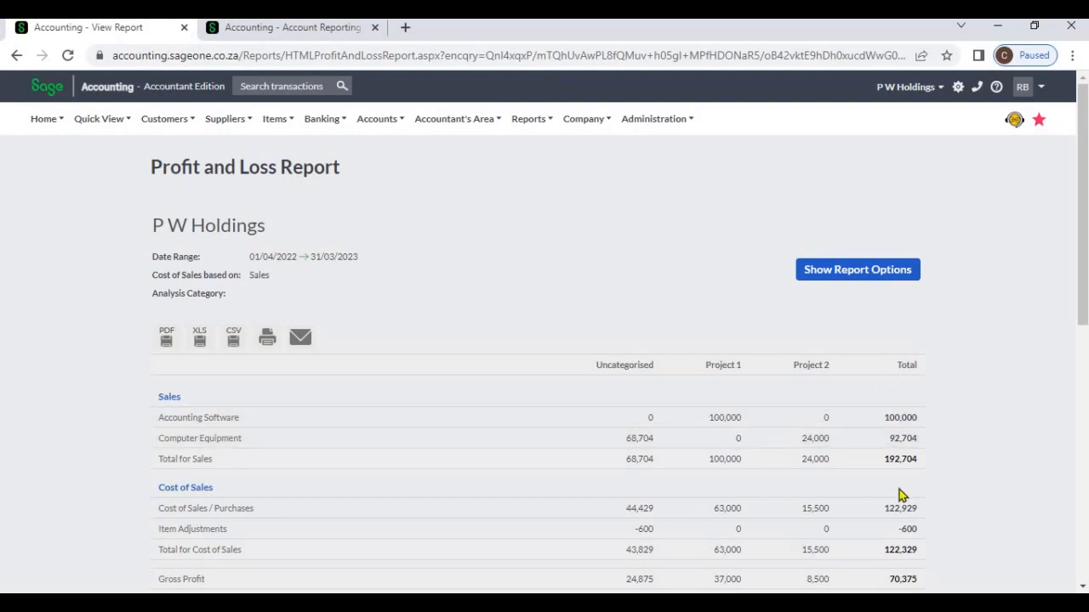
scroll(891, 503, down, 7)
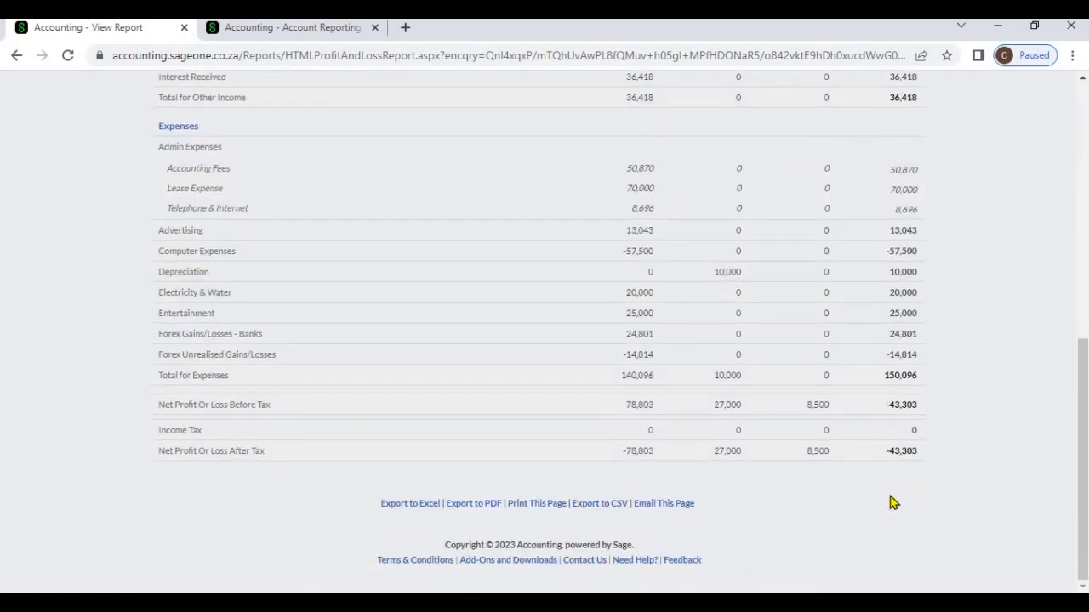
scroll(891, 503, up, 8)
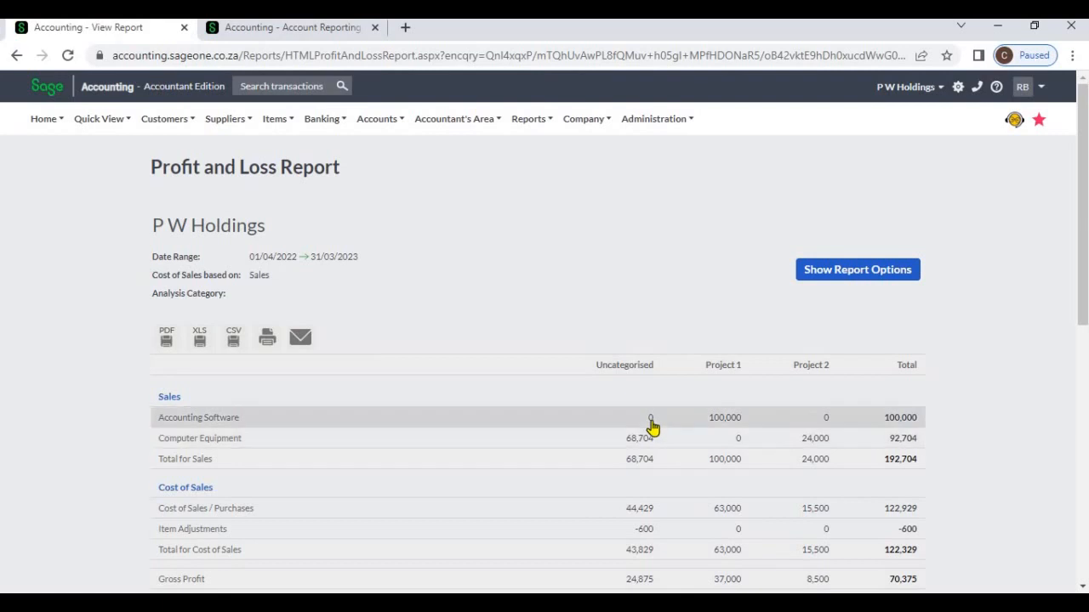
- Drill into Project 1's Accounting Software sales and the uncategorised Accounting Fees, returning to the Profit and Loss Report each time
click(727, 422)
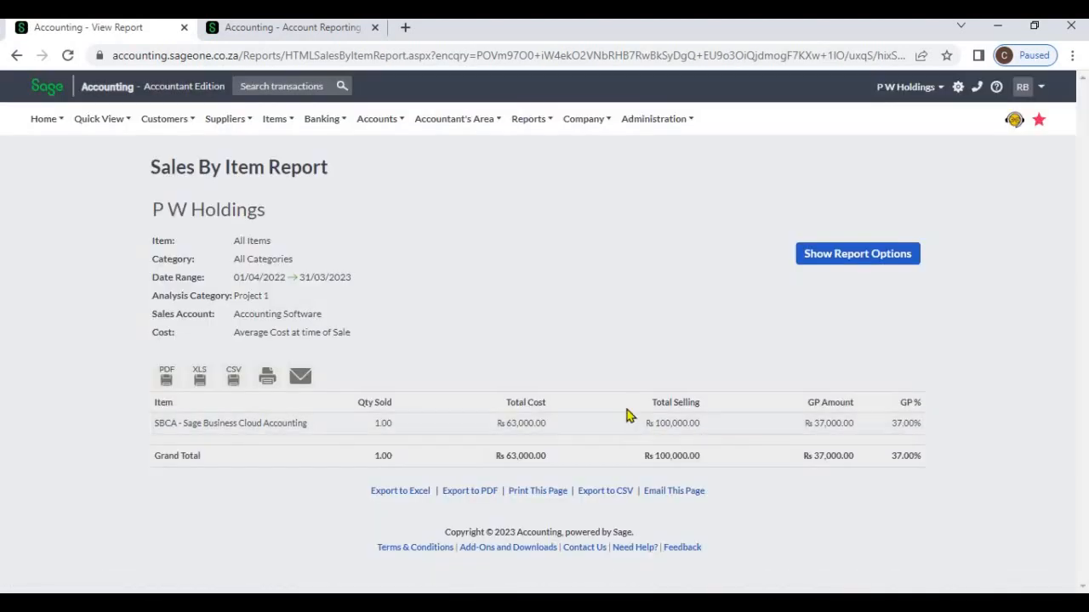
click(15, 56)
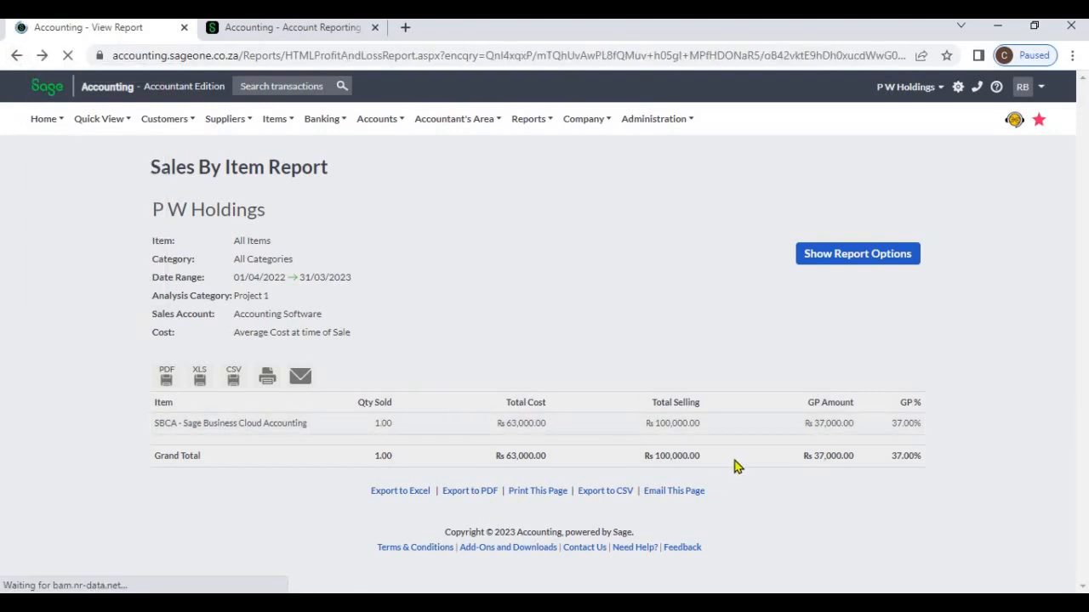
scroll(734, 469, down, 3)
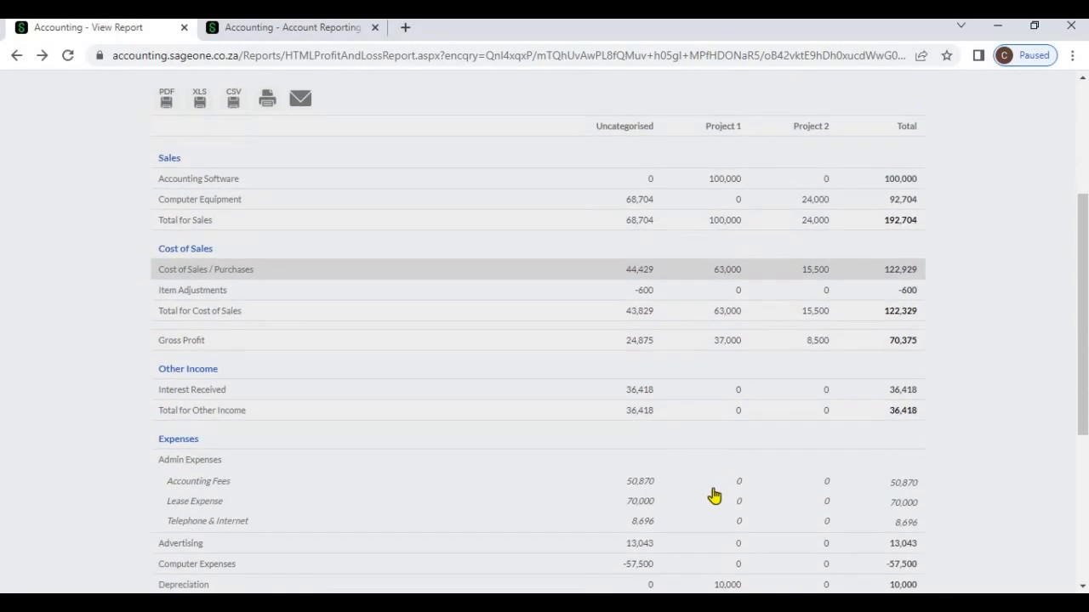
click(647, 487)
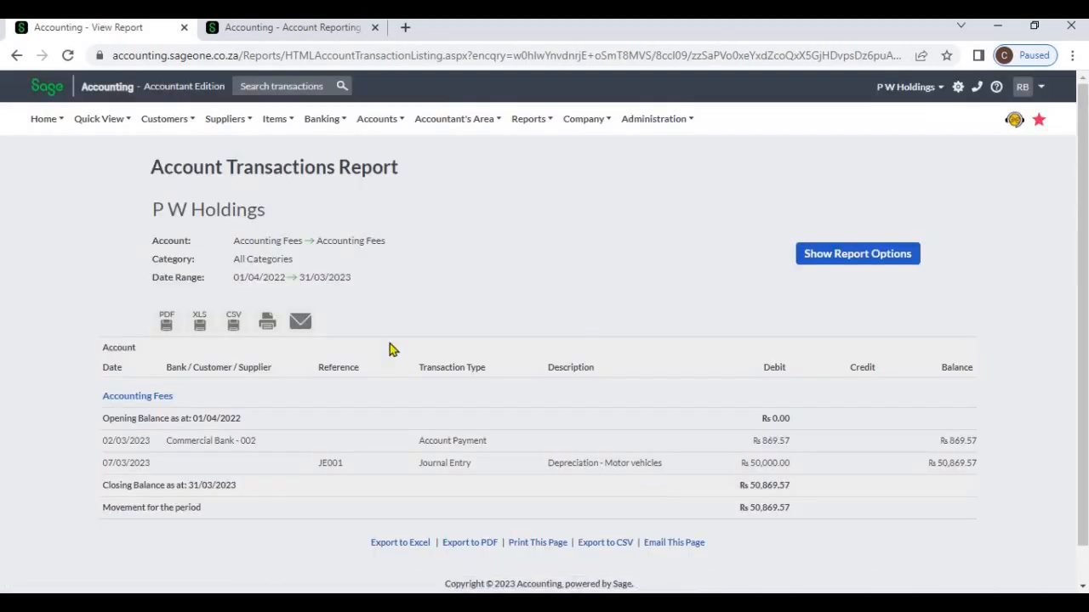
click(17, 54)
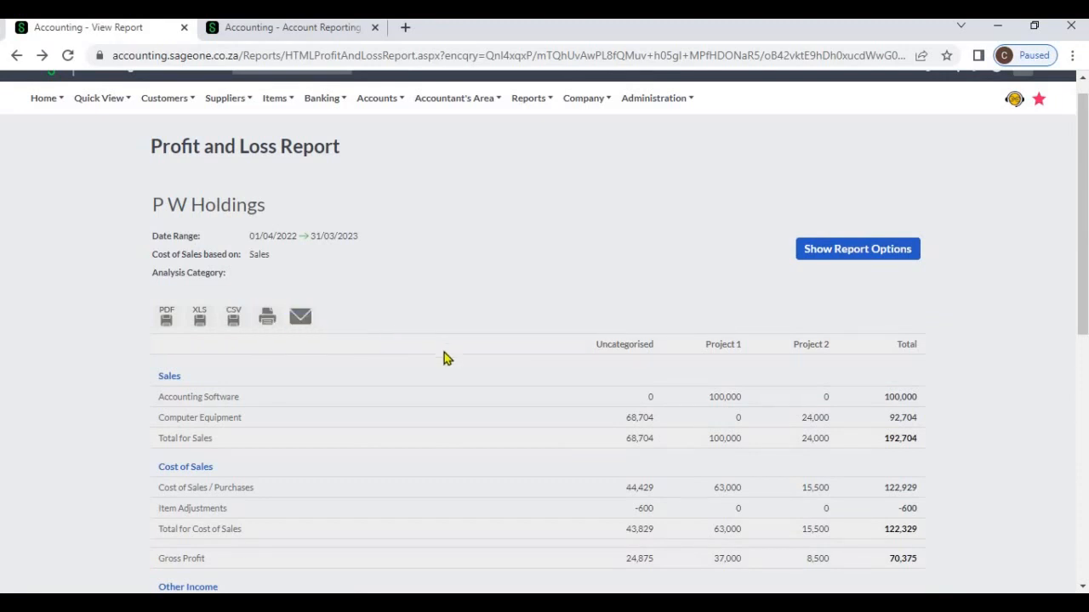
scroll(444, 357, down, 6)
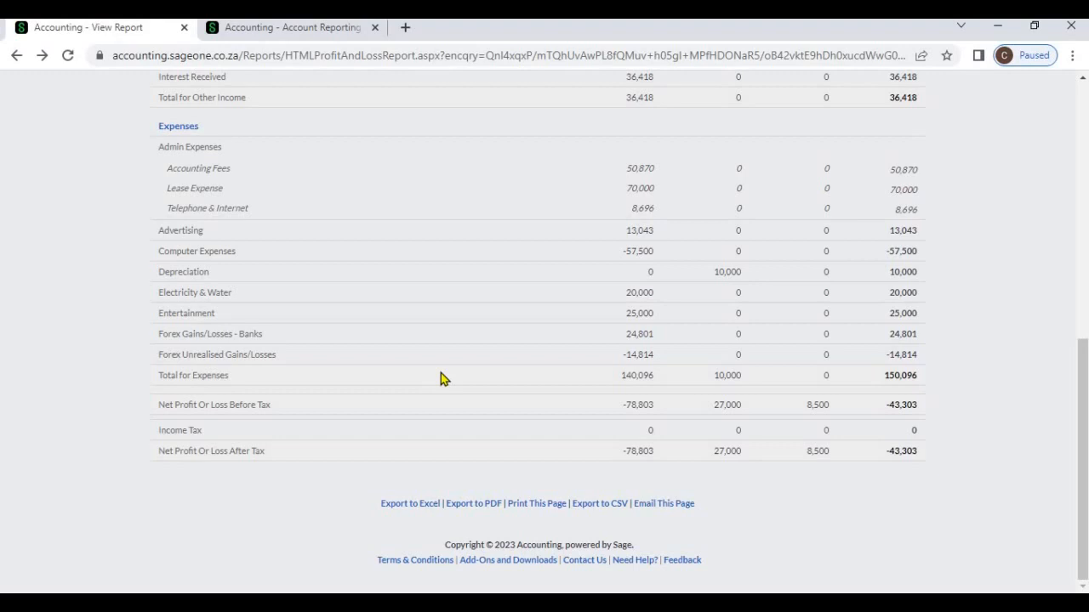
scroll(441, 373, up, 6)
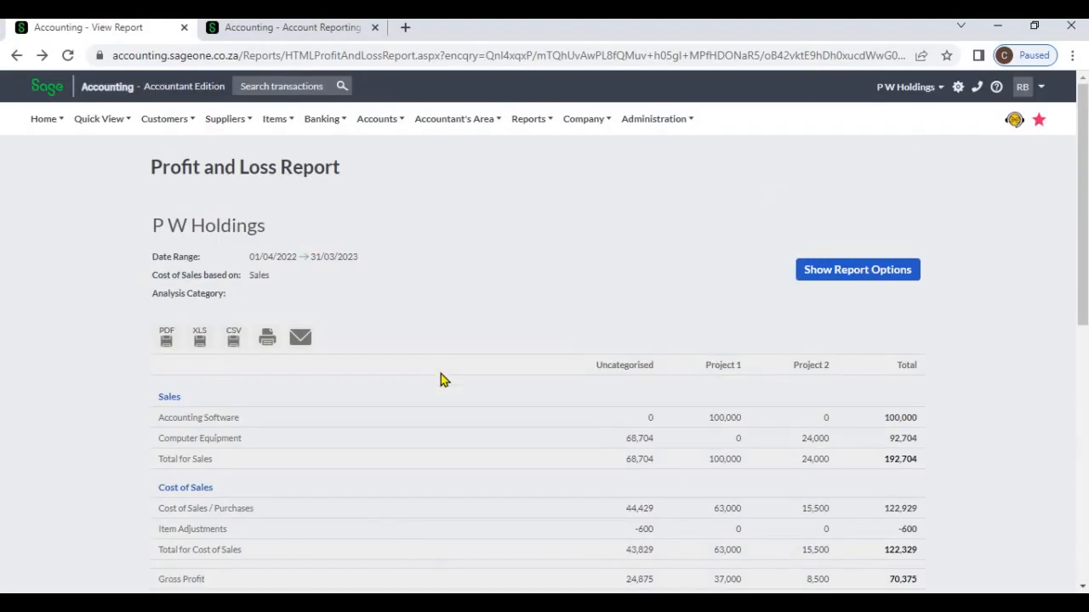